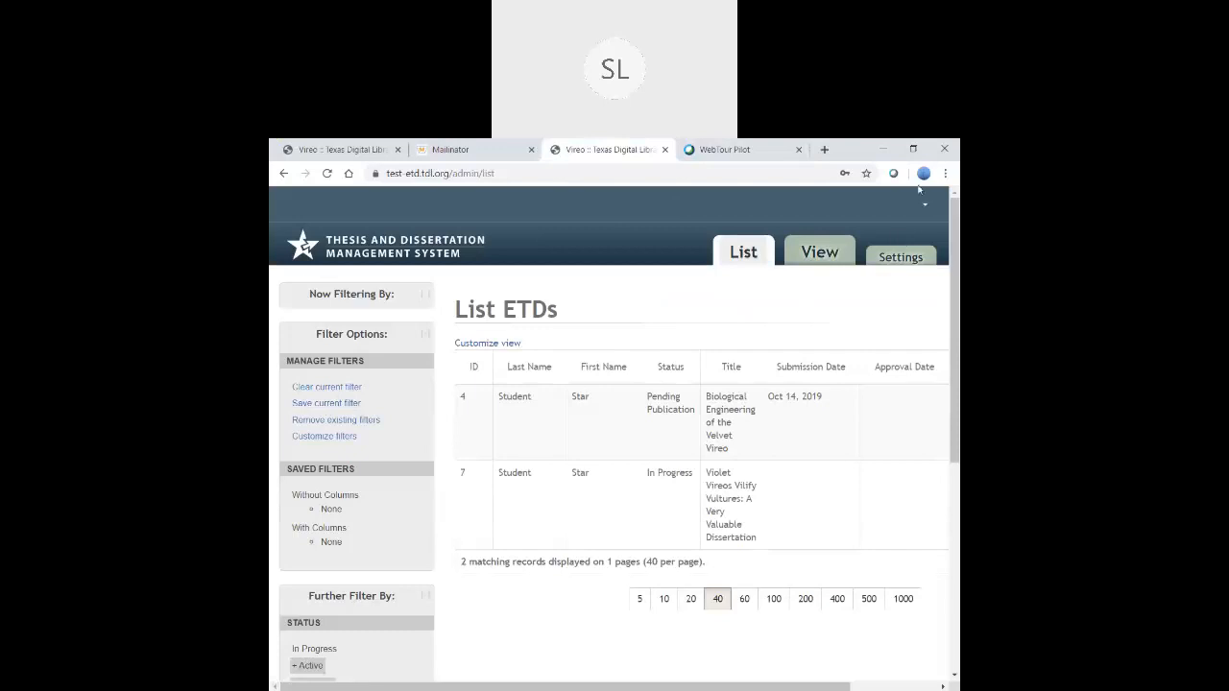
- On the Vireo welcome tab, open the sign-in form and autofill the student's e-mail address
left_click(359, 154)
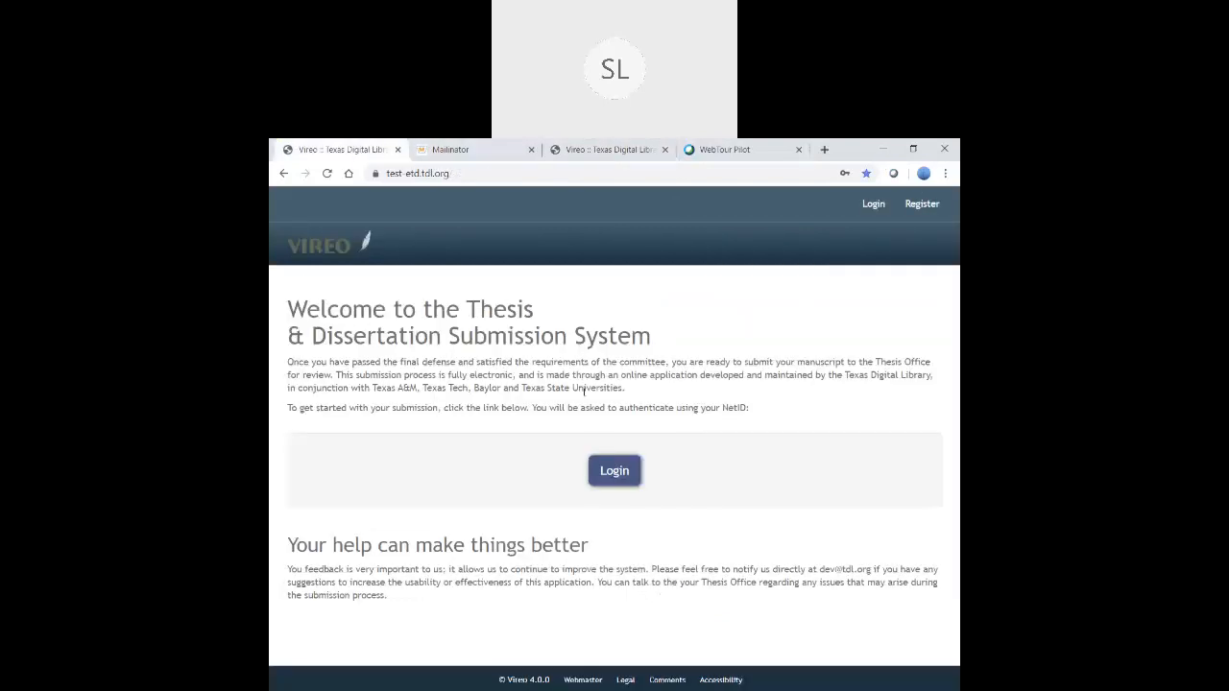
left_click(614, 471)
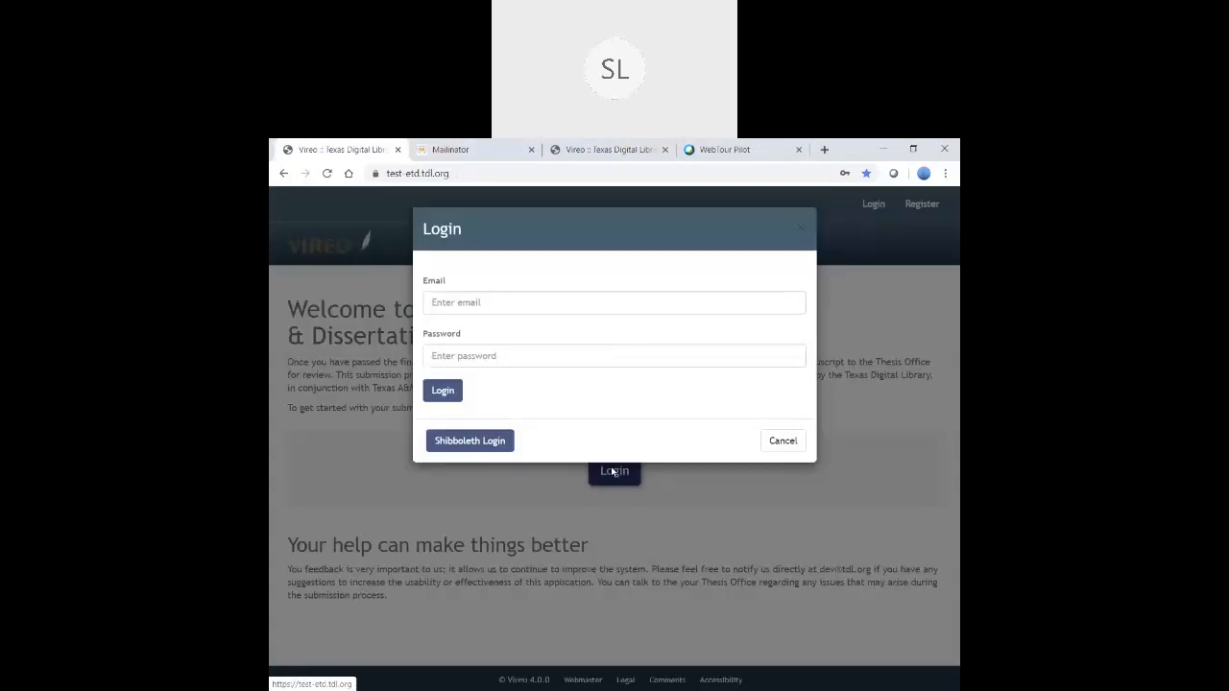
left_click(488, 305)
type("Vireo")
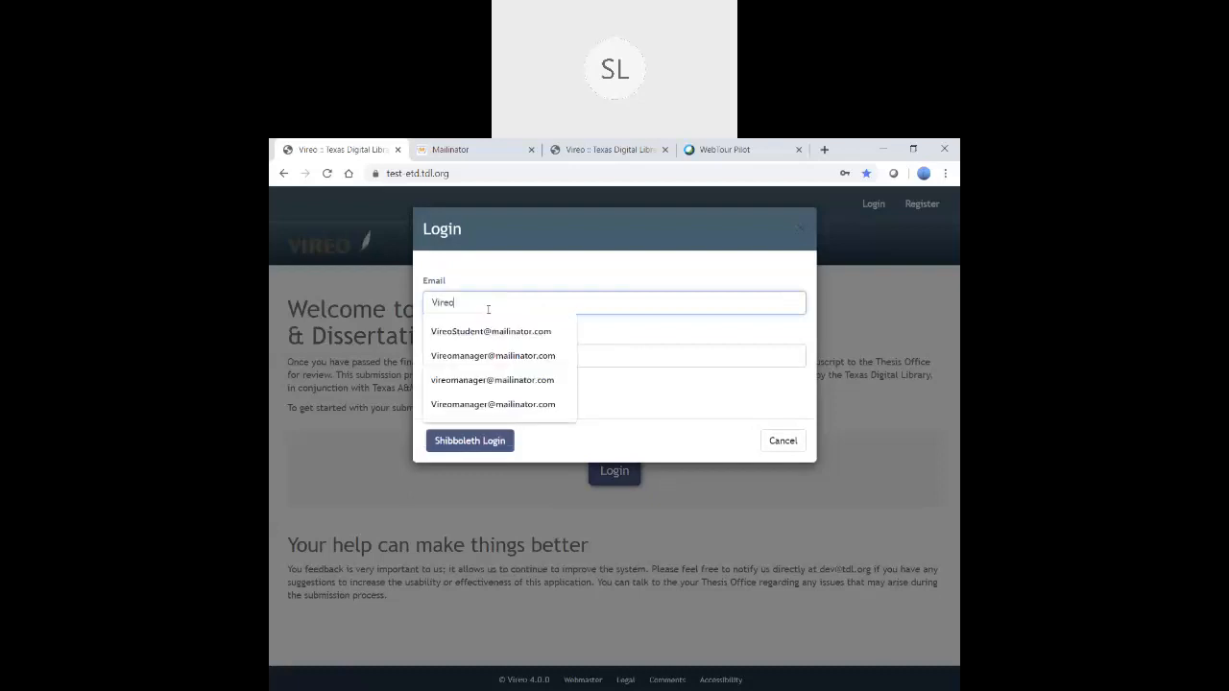
key("Down")
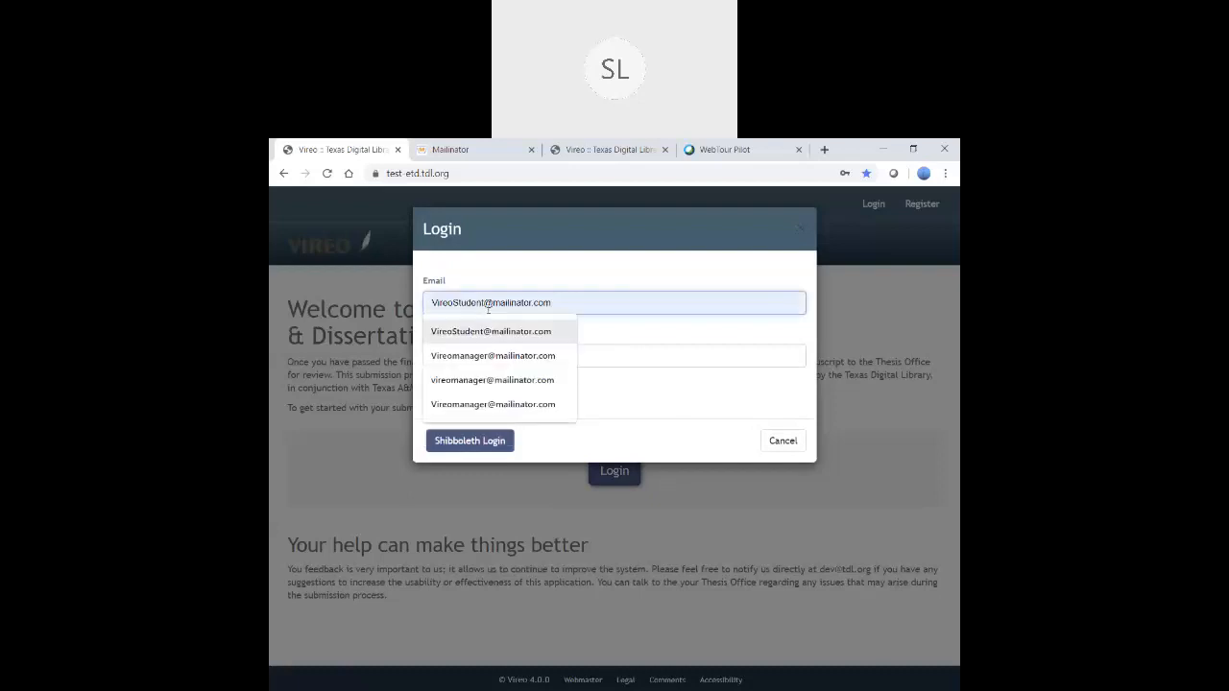
key("Return")
- Enter the student's password, sign in, and open the submission history
left_click(452, 356)
type("**********")
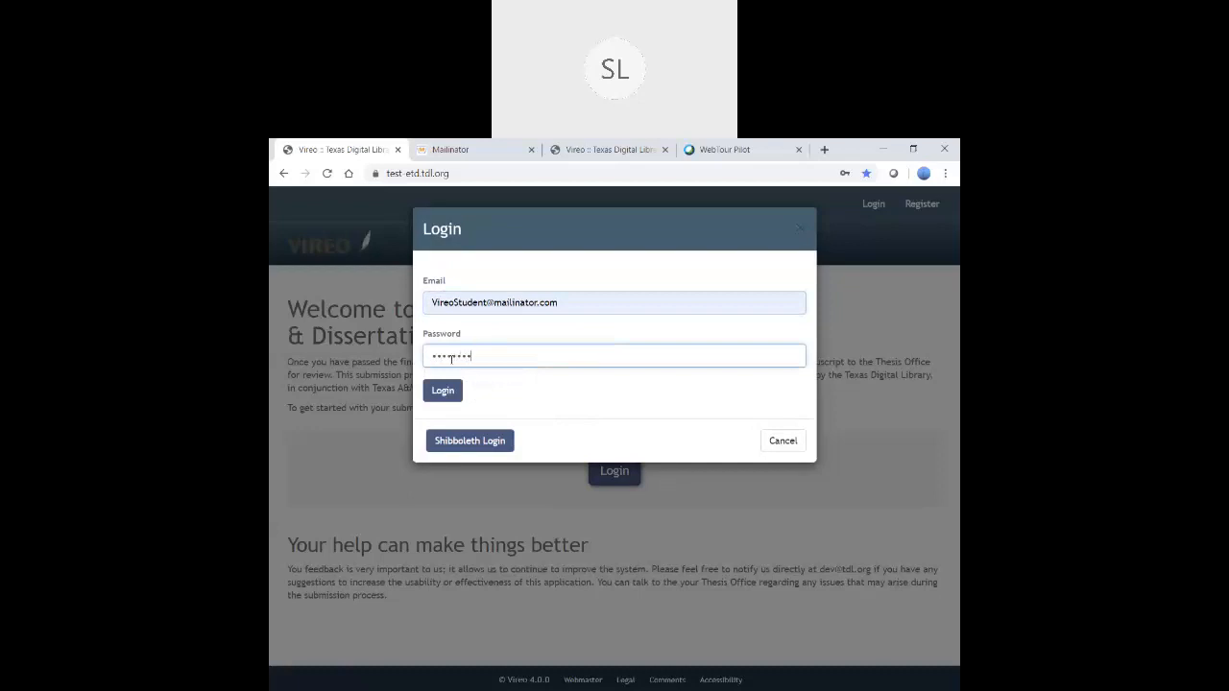
left_click(444, 390)
left_click(591, 468)
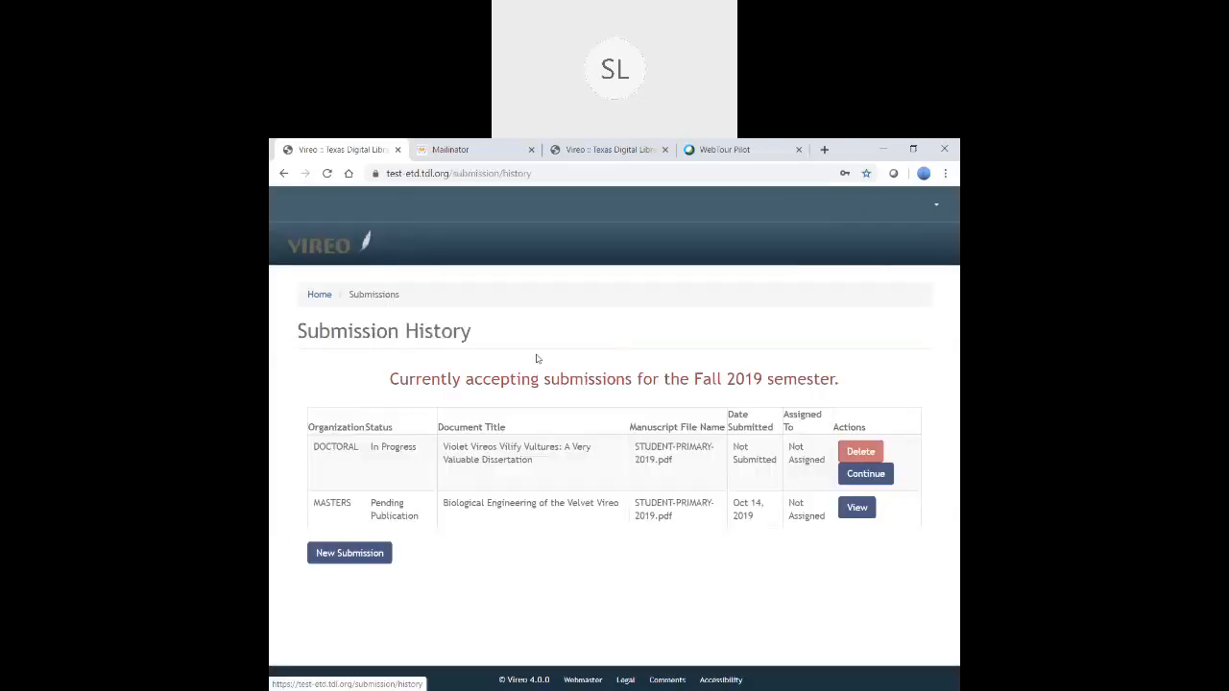
- Continue the In Progress doctoral draft and review its personal information form
left_click(867, 473)
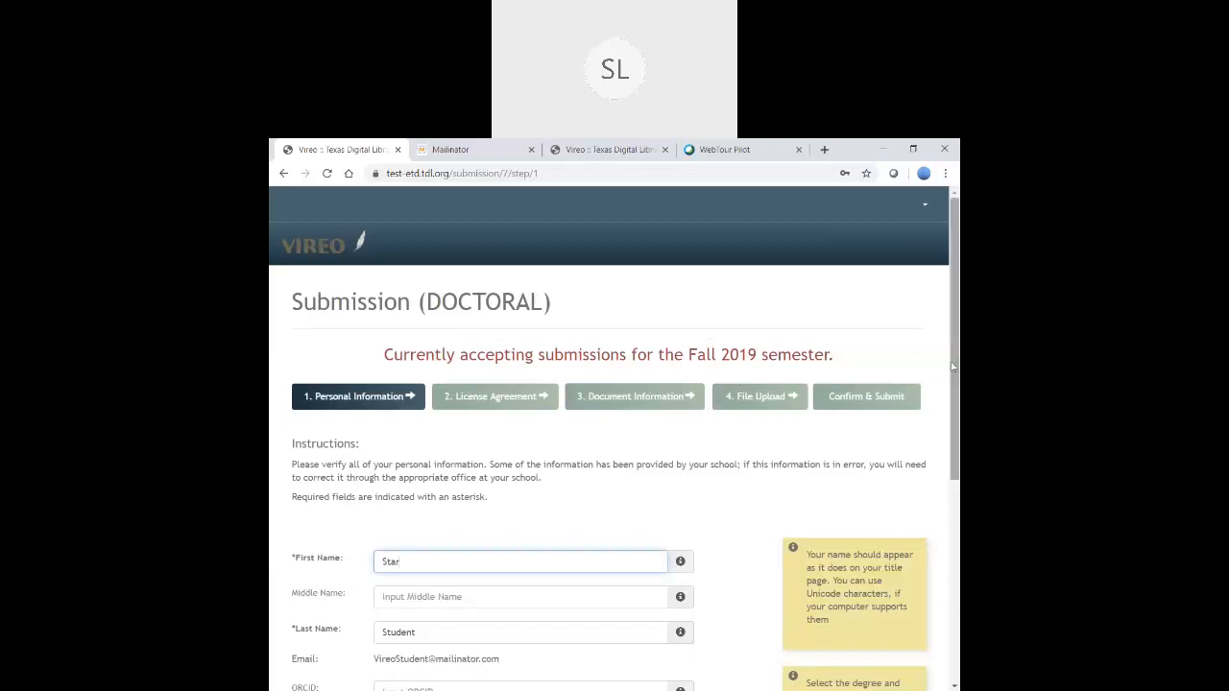
left_click_drag(954, 278, 956, 376)
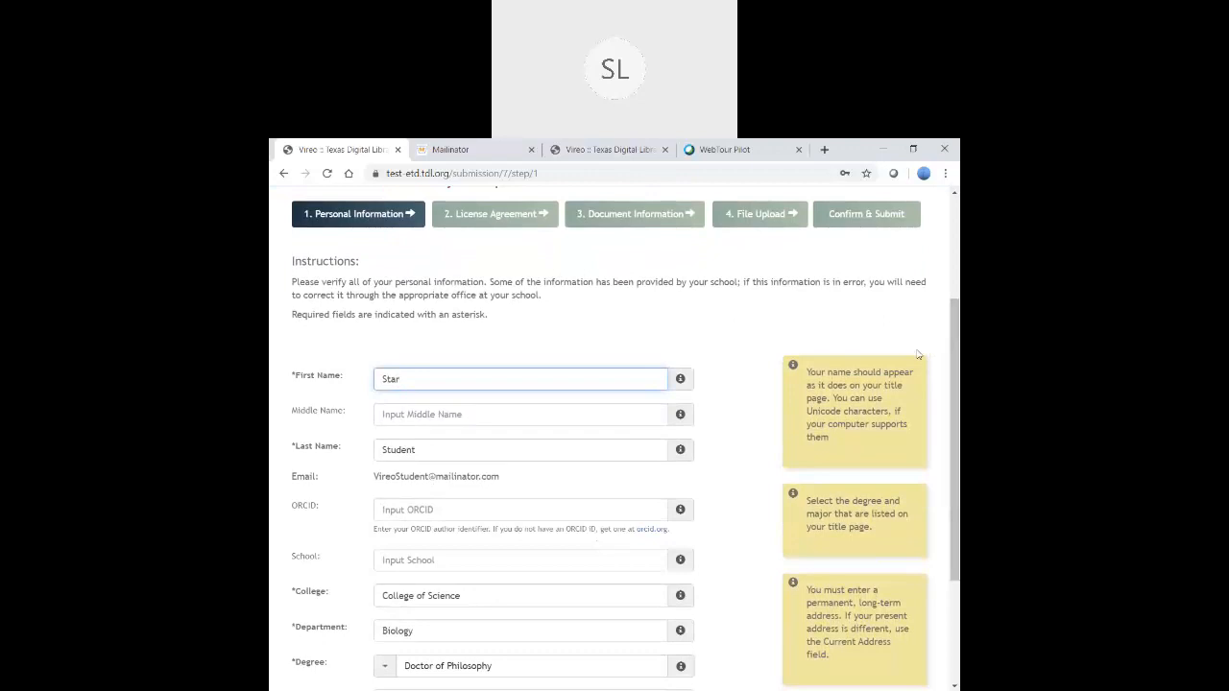
mouse_move(953, 348)
left_mouse_down()
mouse_move(954, 383)
mouse_move(953, 370)
left_mouse_up()
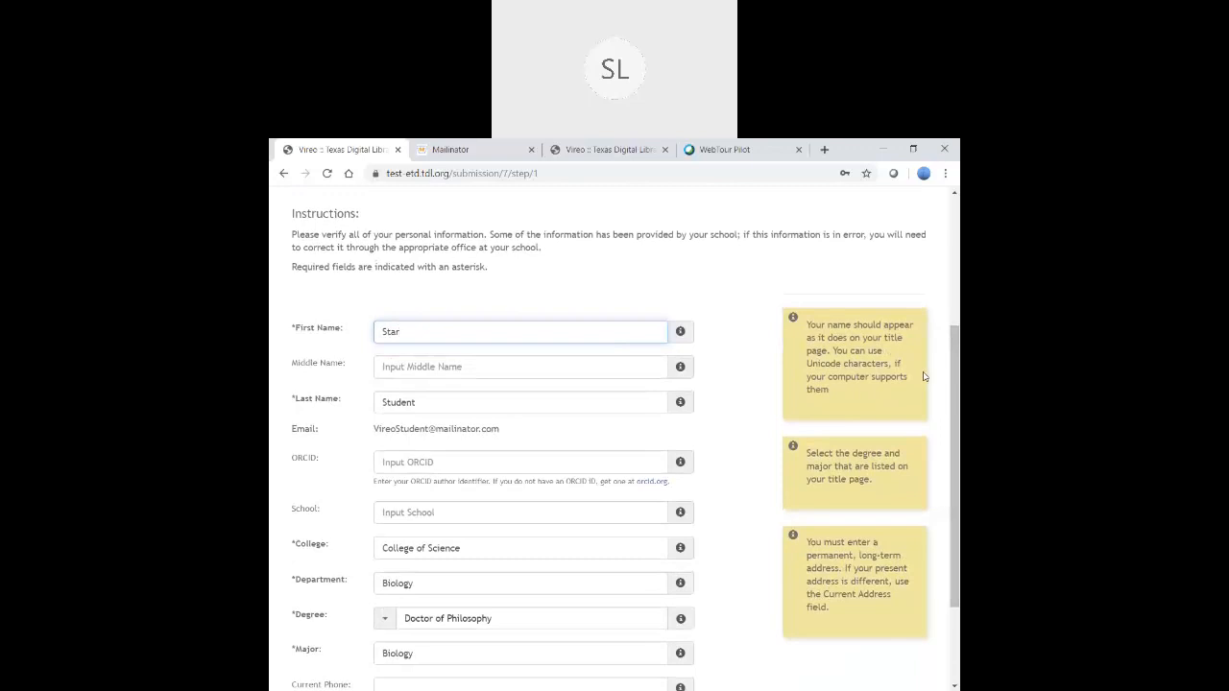
left_click_drag(952, 363, 951, 423)
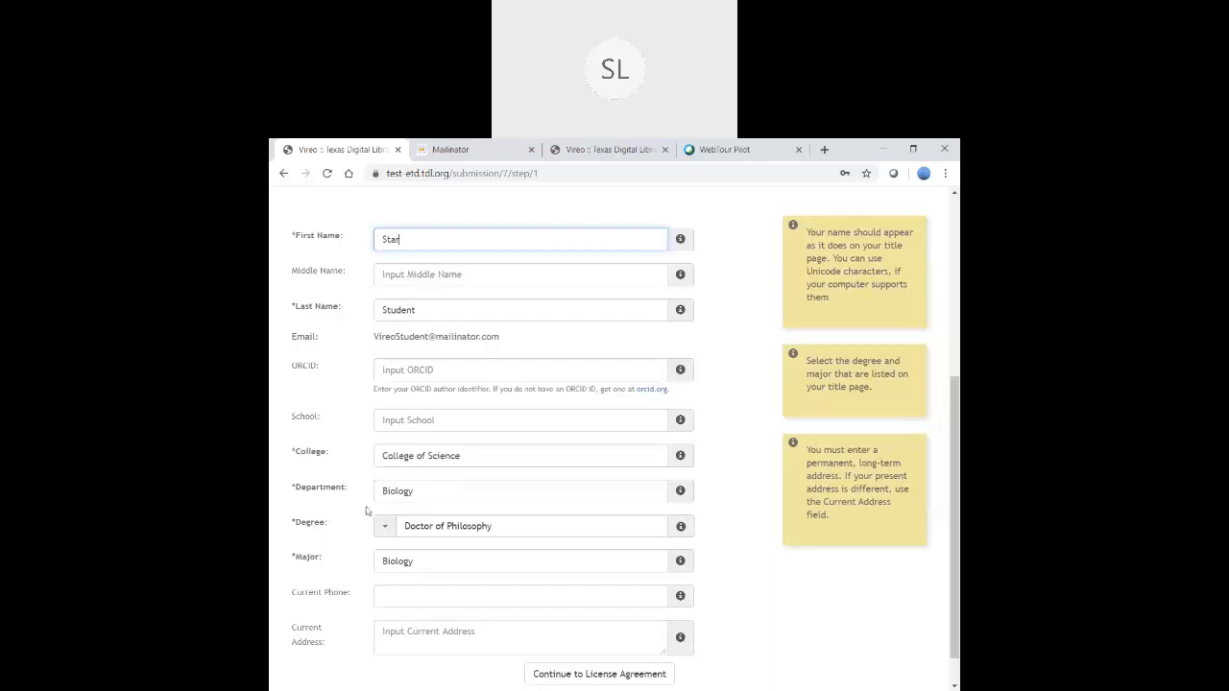
- Keep Doctor of Philosophy selected in the Degree dropdown
left_click(436, 530)
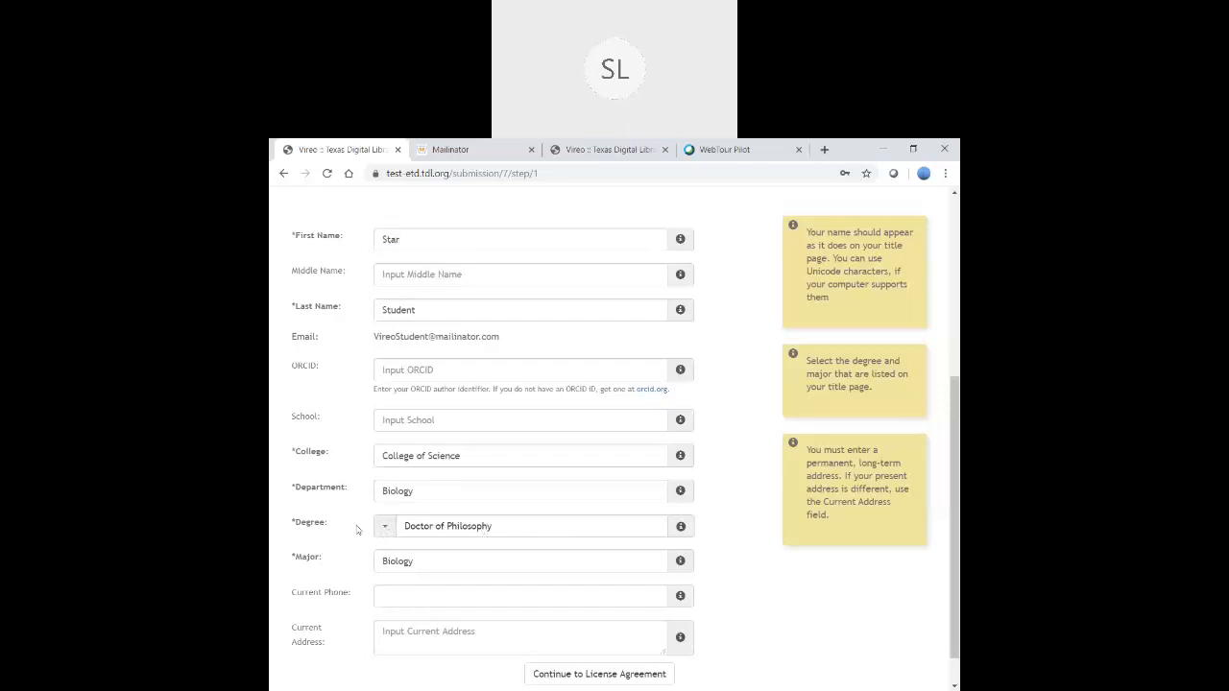
left_click(385, 531)
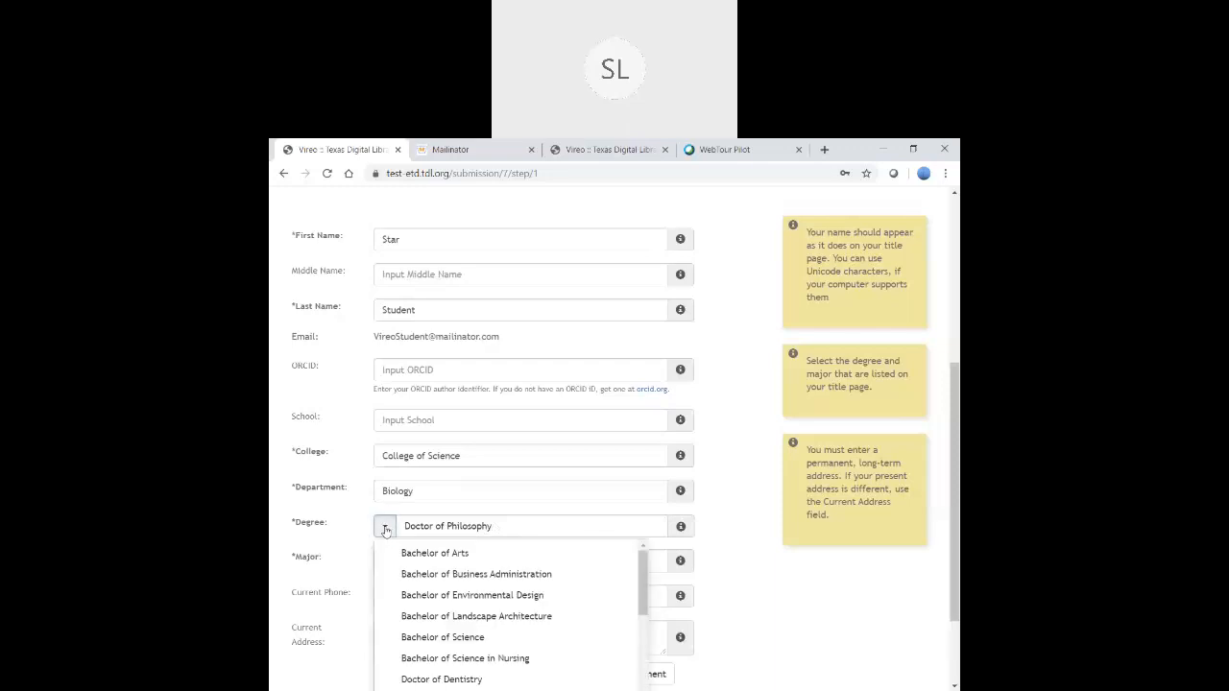
scroll(550, 604, "down", 1)
scroll(557, 615, "down", 3)
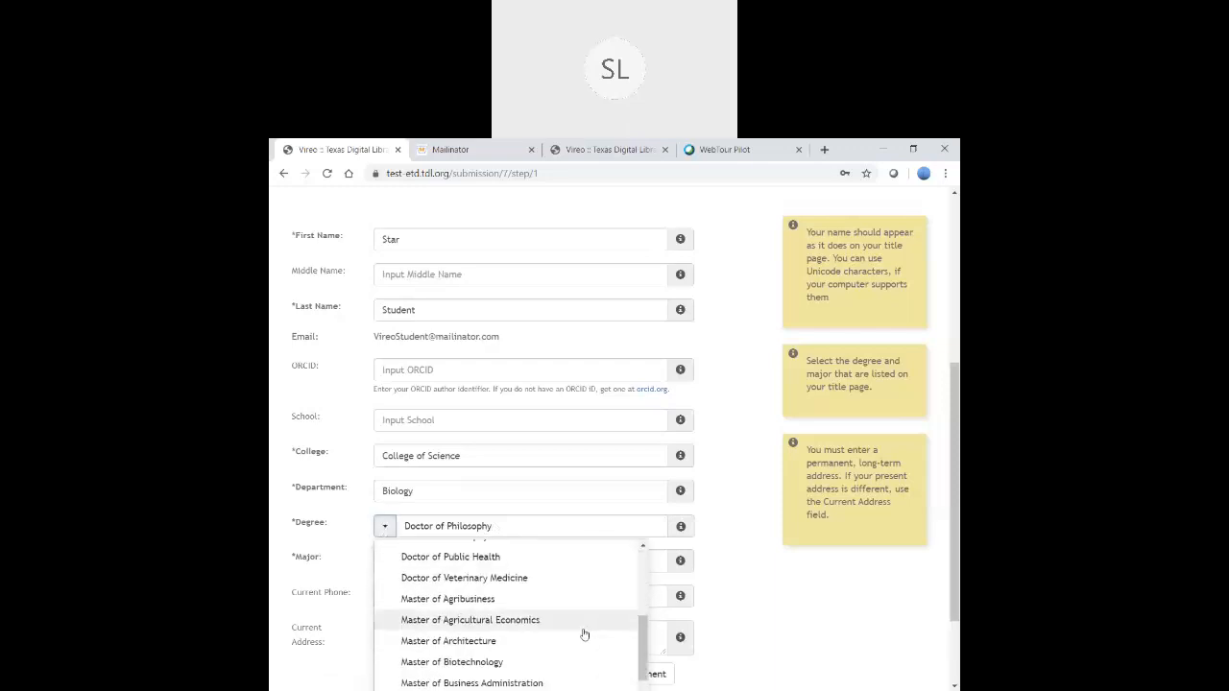
scroll(586, 635, "up", 3)
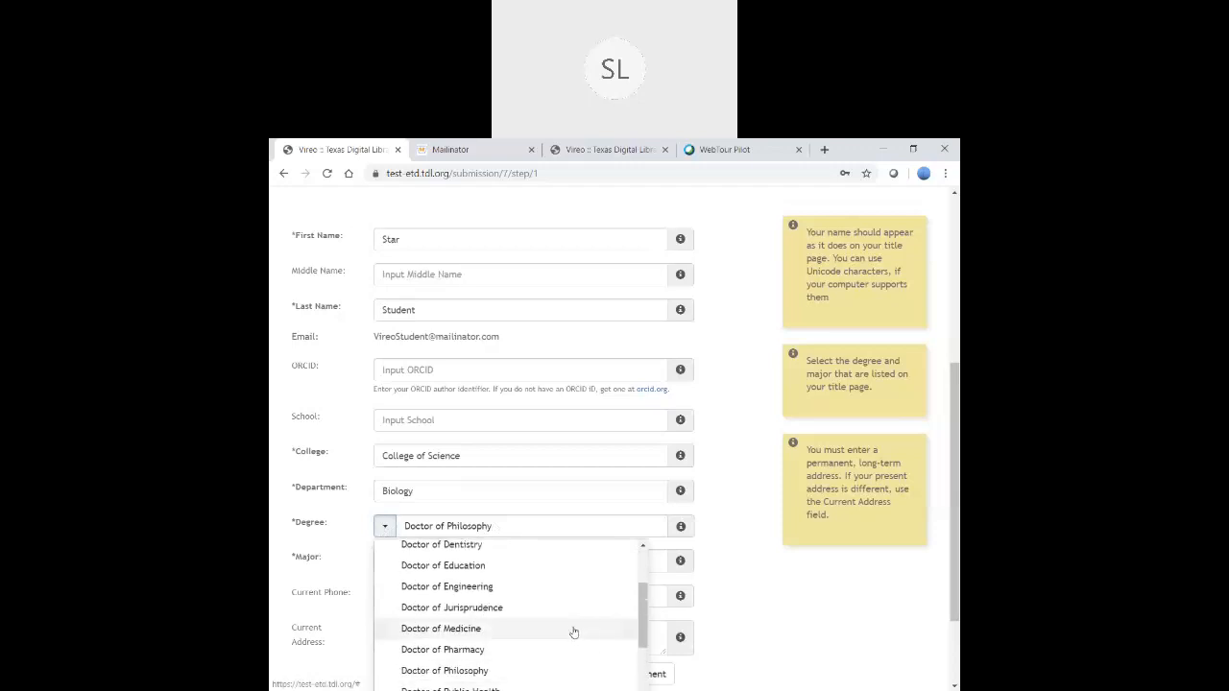
left_click(471, 671)
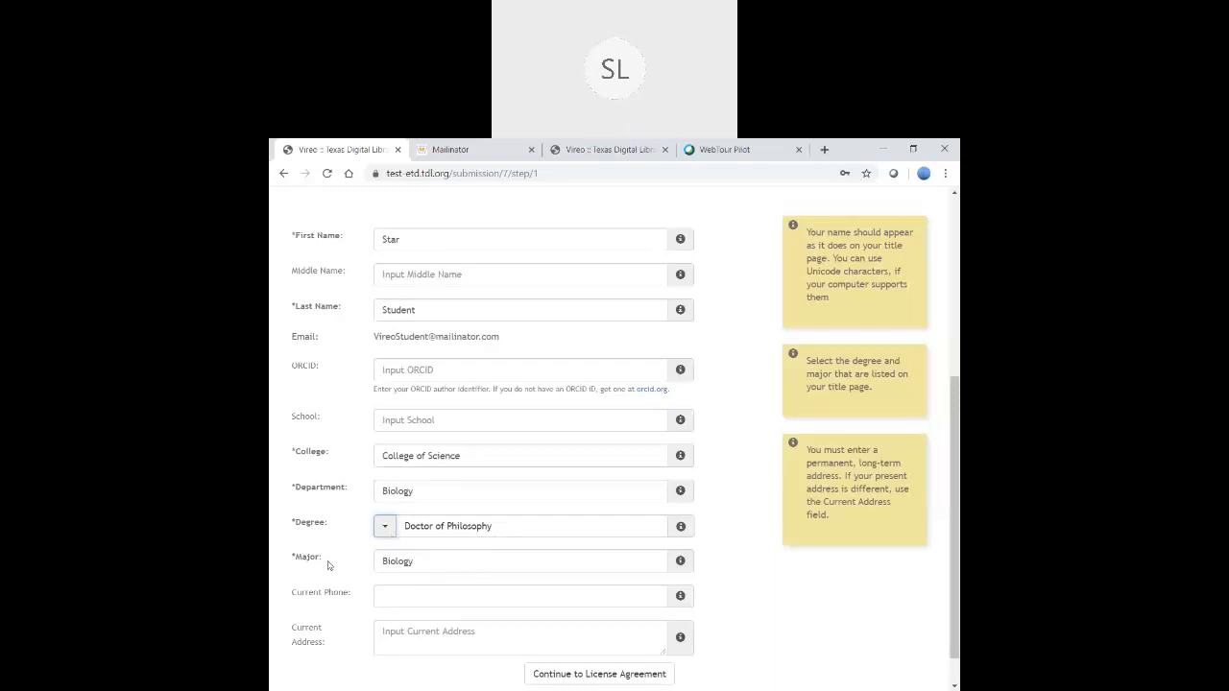
- Replace the Biology major with Ornithology and advance to the License Agreement step
left_click(422, 561)
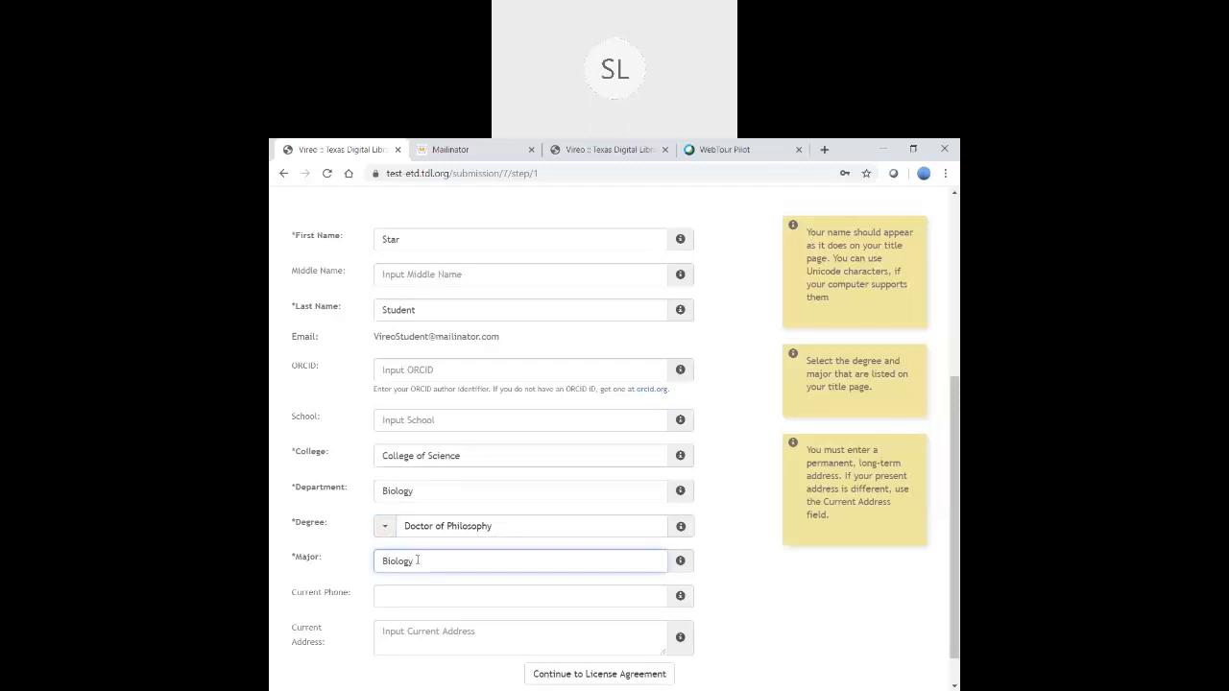
key("BackSpace")
key("BackSpace")
key("BackSpace")
key("BackSpace")
key("BackSpace")
key("BackSpace")
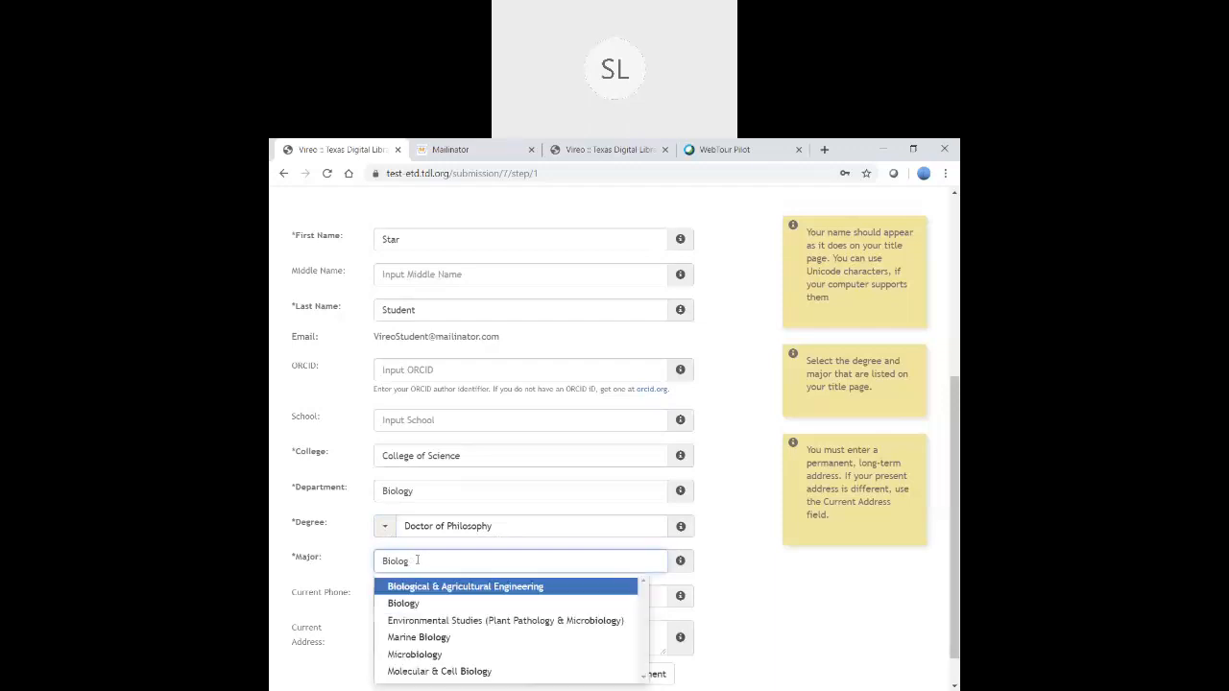
key("BackSpace")
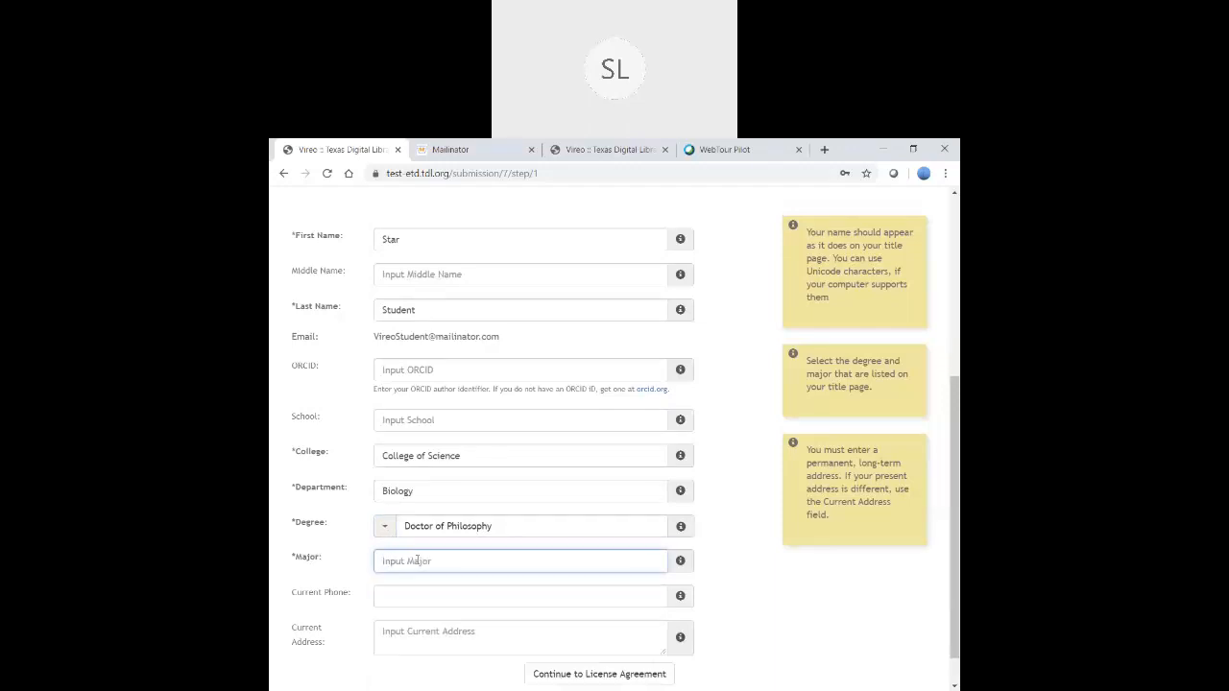
type("B")
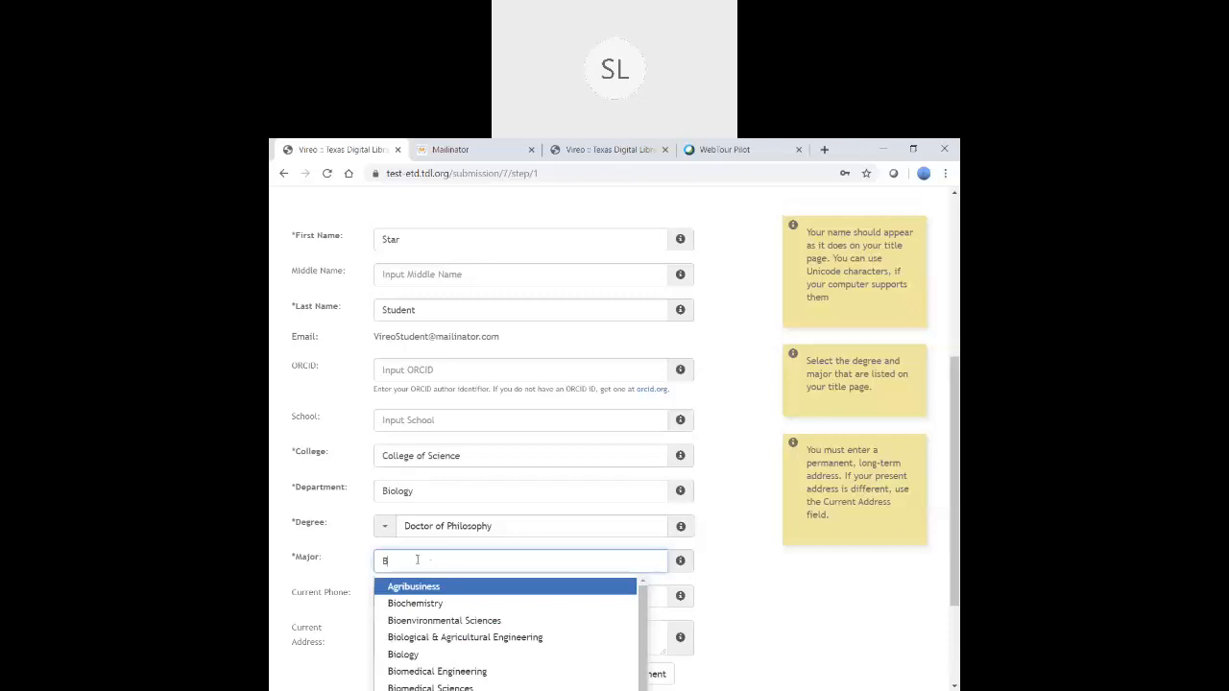
type("io")
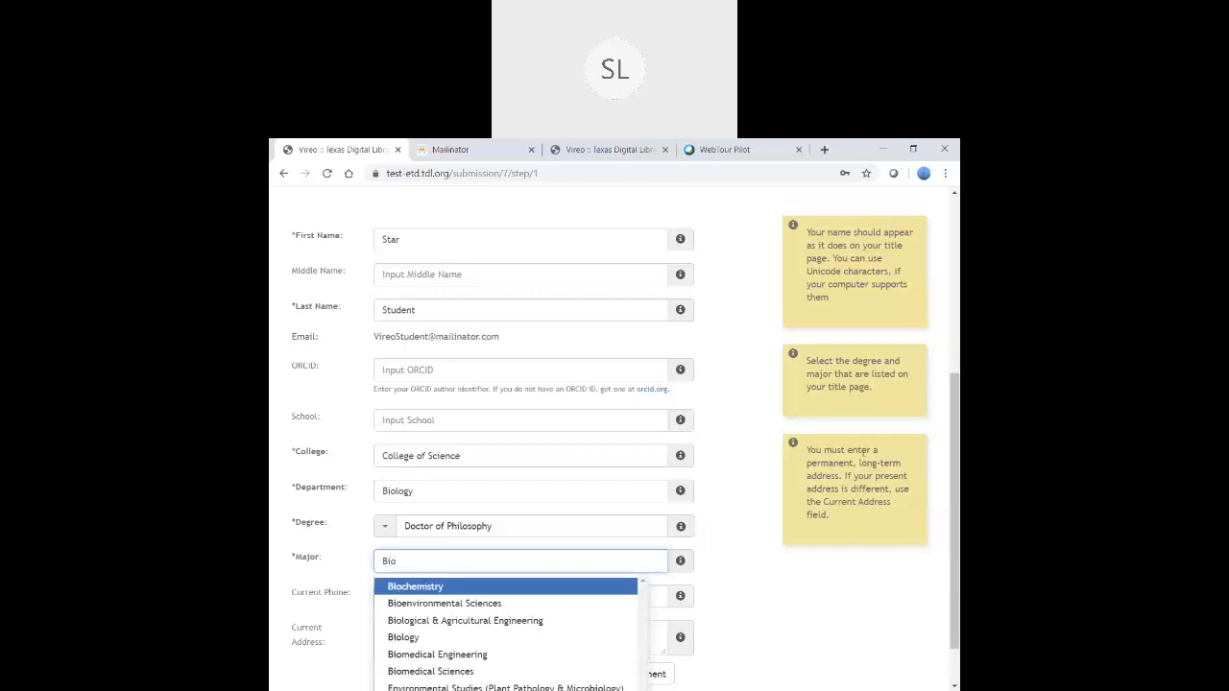
scroll(947, 576, "down", 1)
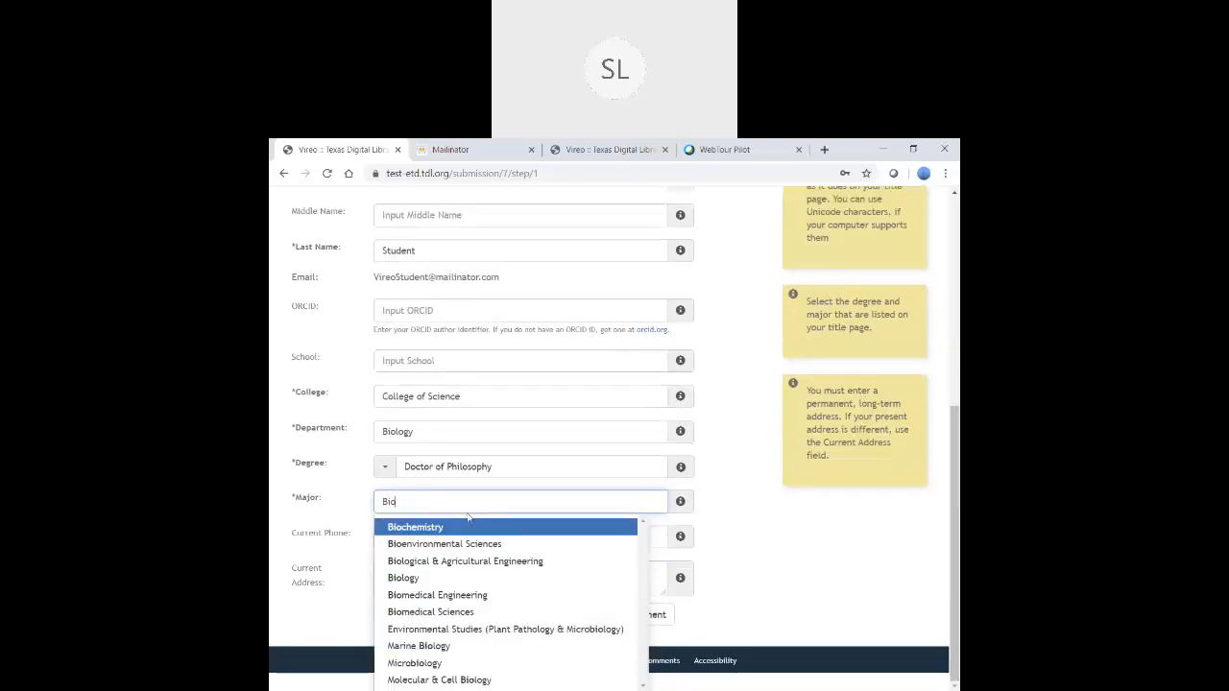
left_click(444, 579)
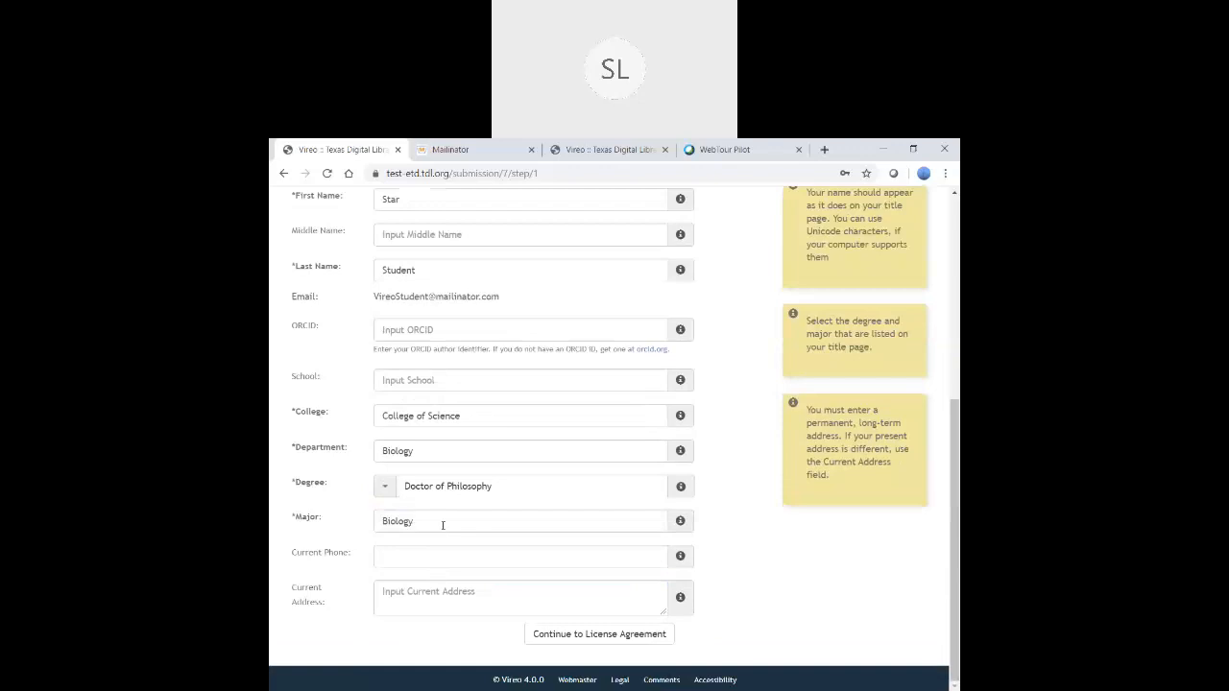
left_click_drag(434, 521, 373, 523)
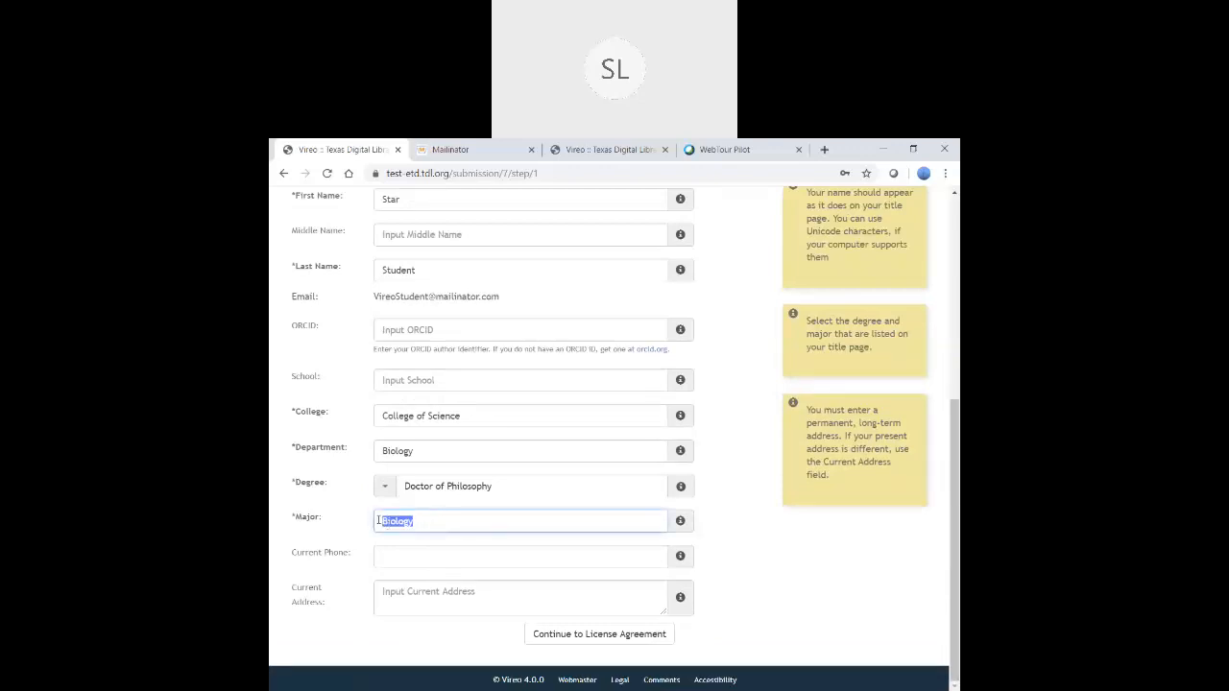
type("Or")
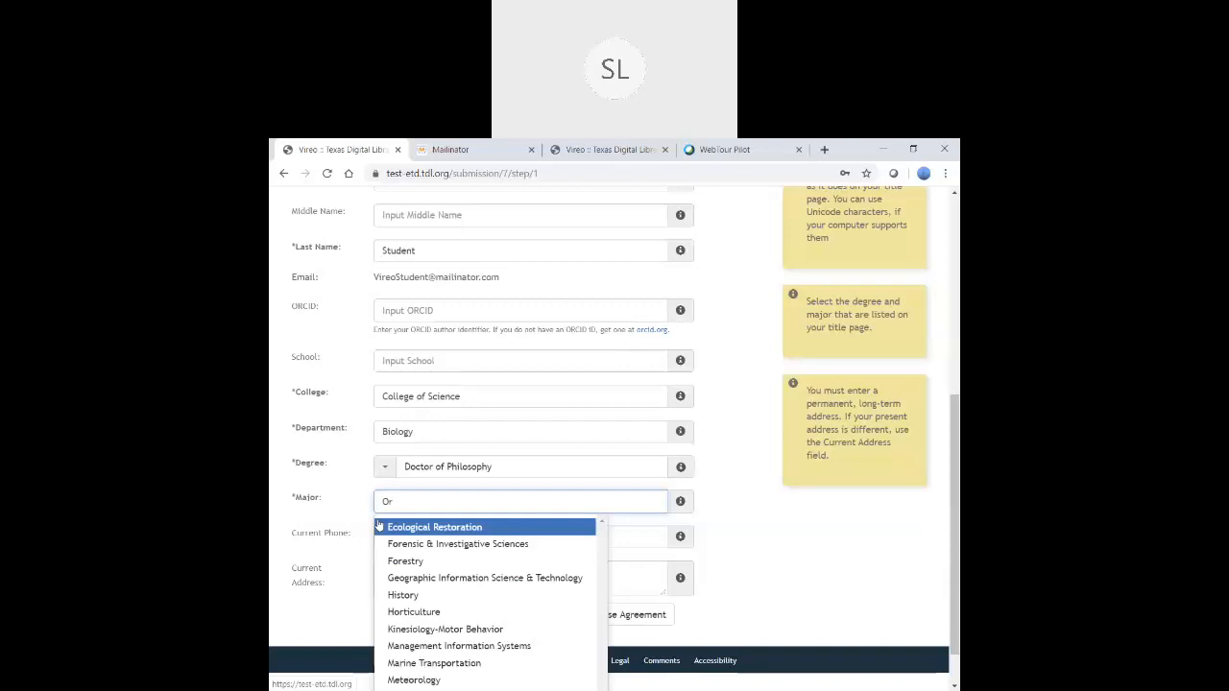
type("nithology")
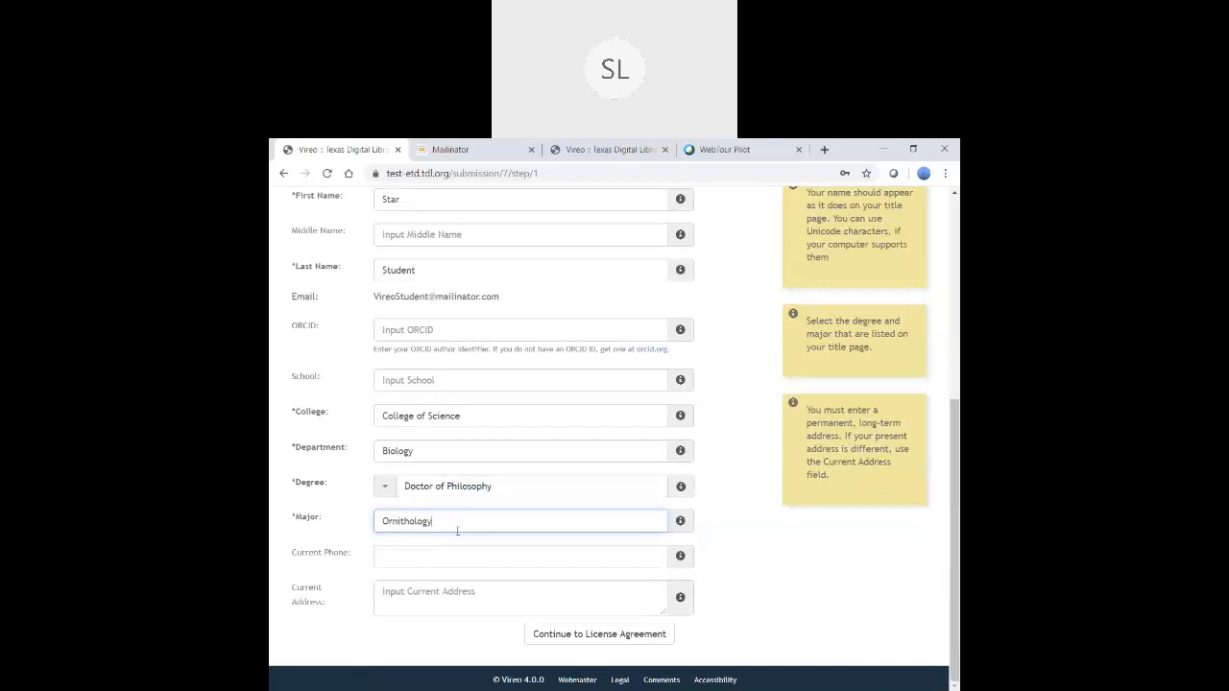
left_click(450, 556)
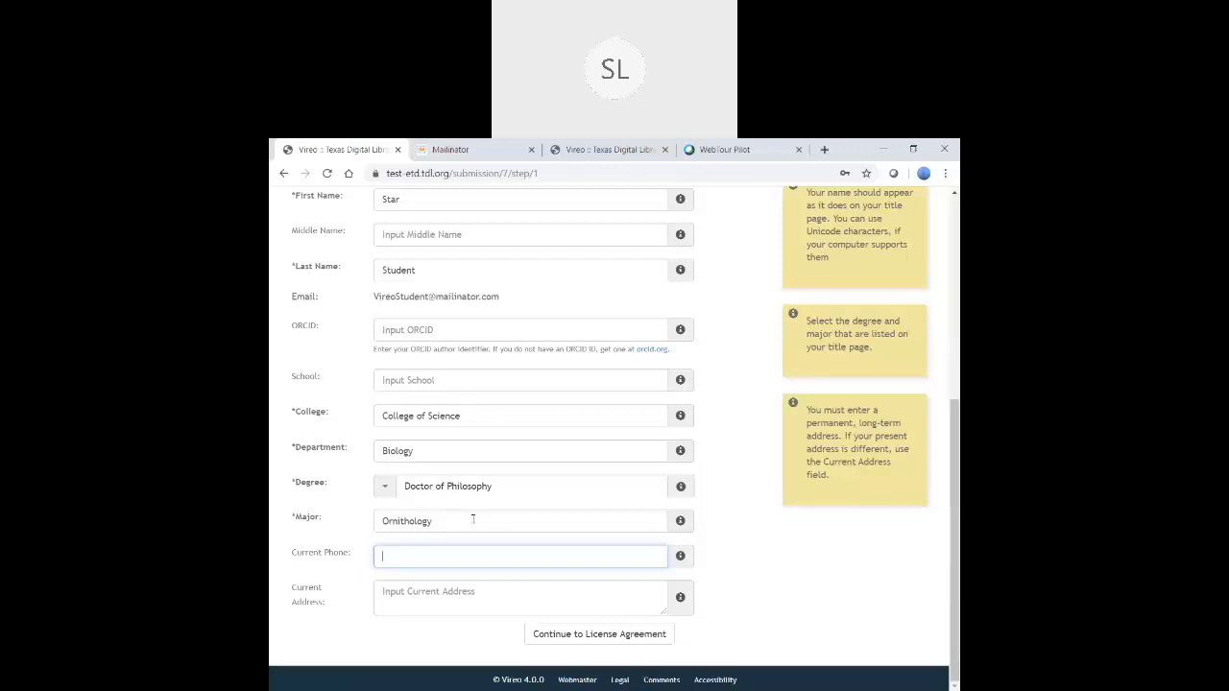
left_click(580, 635)
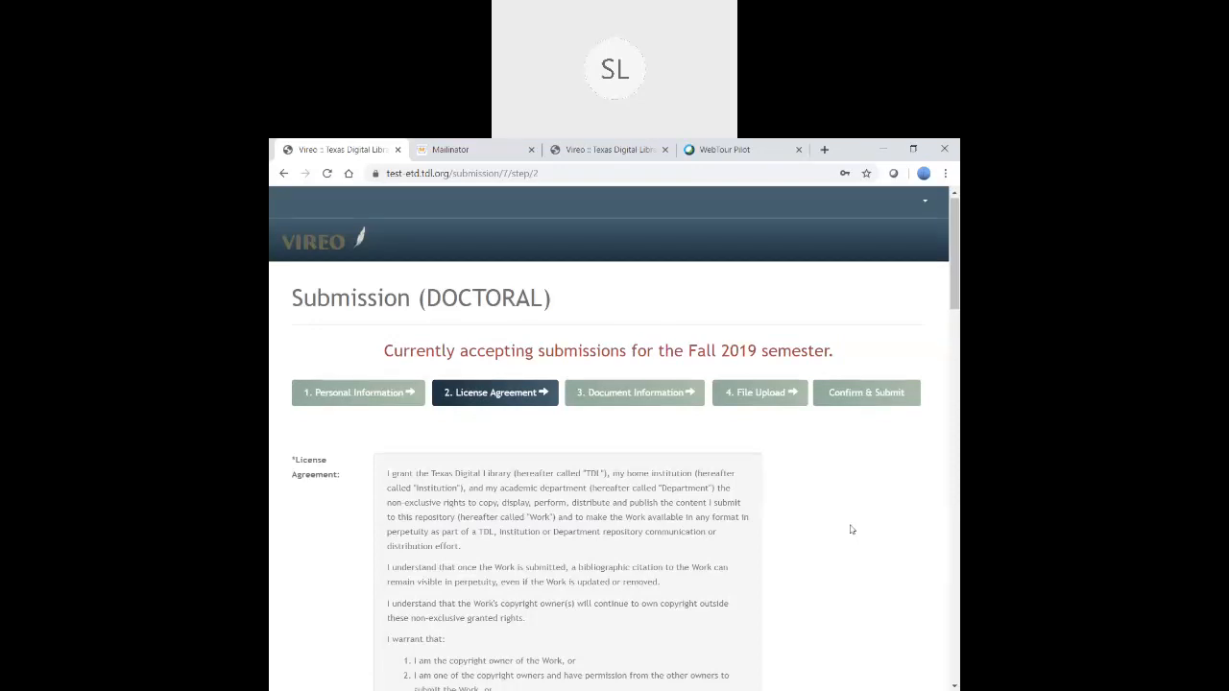
- Read through the license agreements and continue to Document Information
scroll(851, 529, "down", 1)
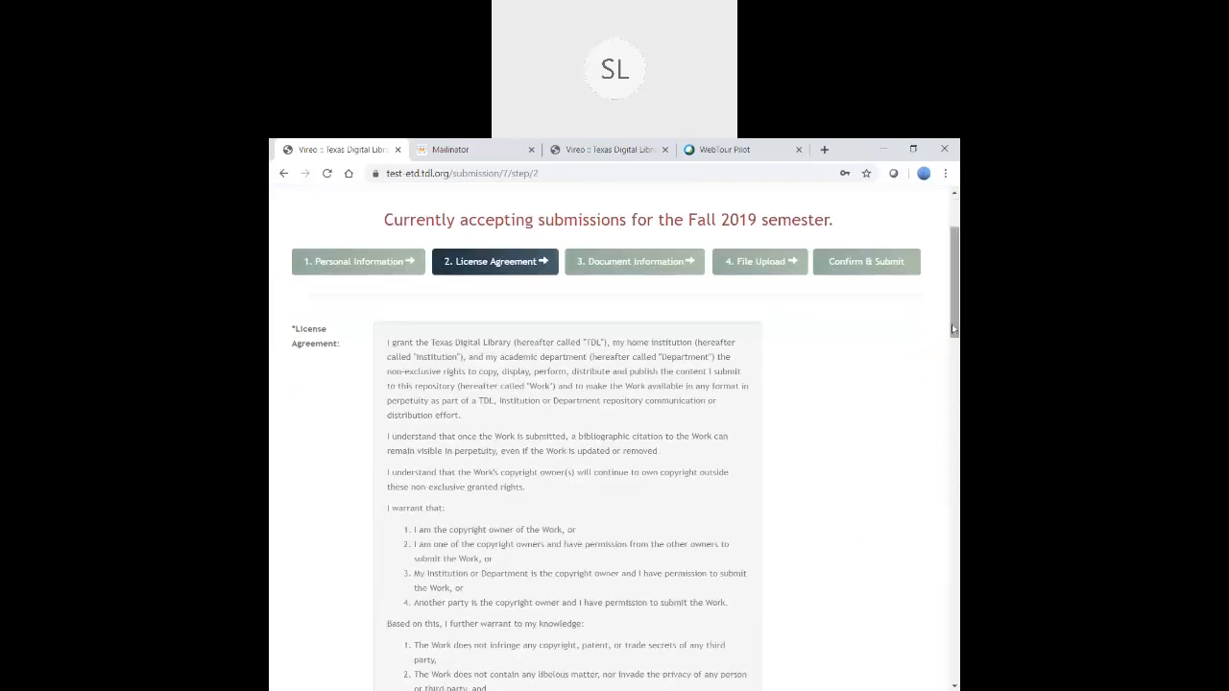
left_click_drag(953, 325, 955, 349)
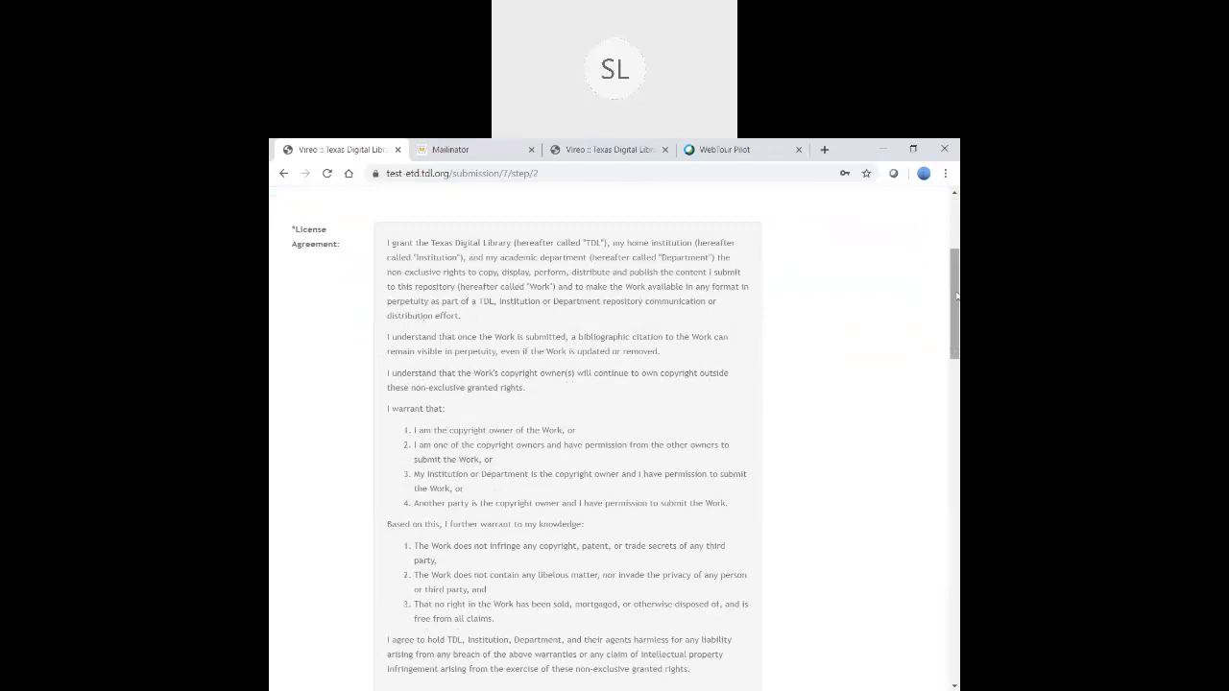
left_click_drag(956, 296, 954, 429)
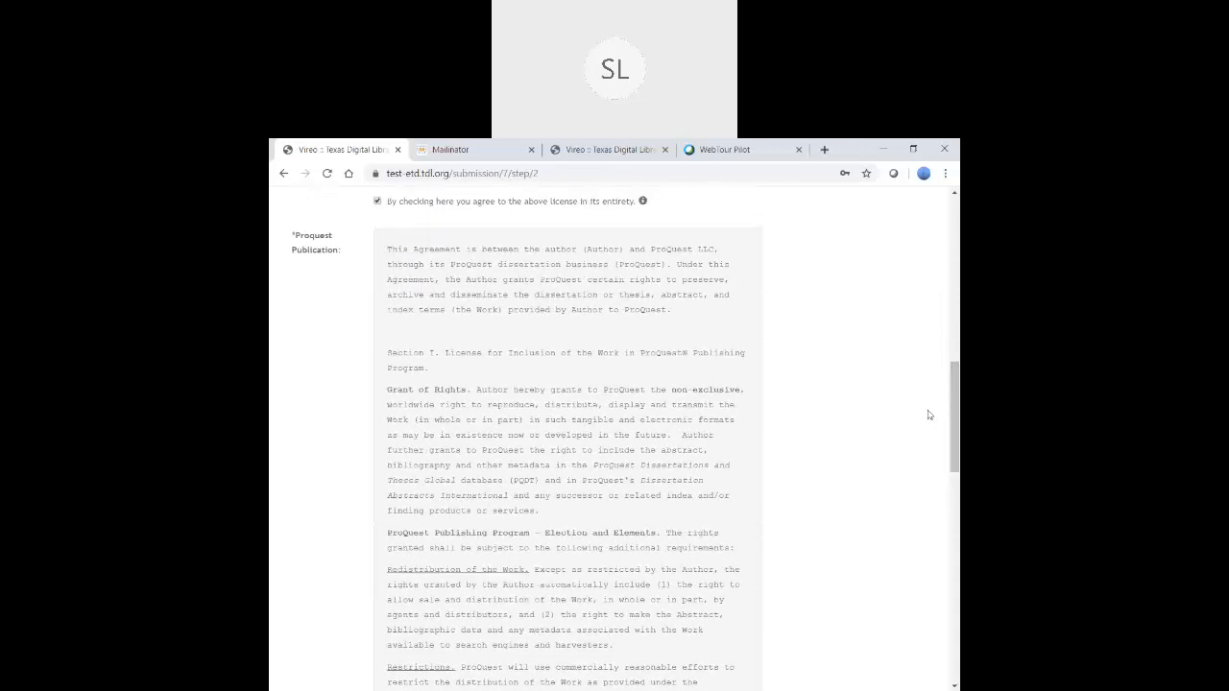
scroll(956, 403, "down", 10)
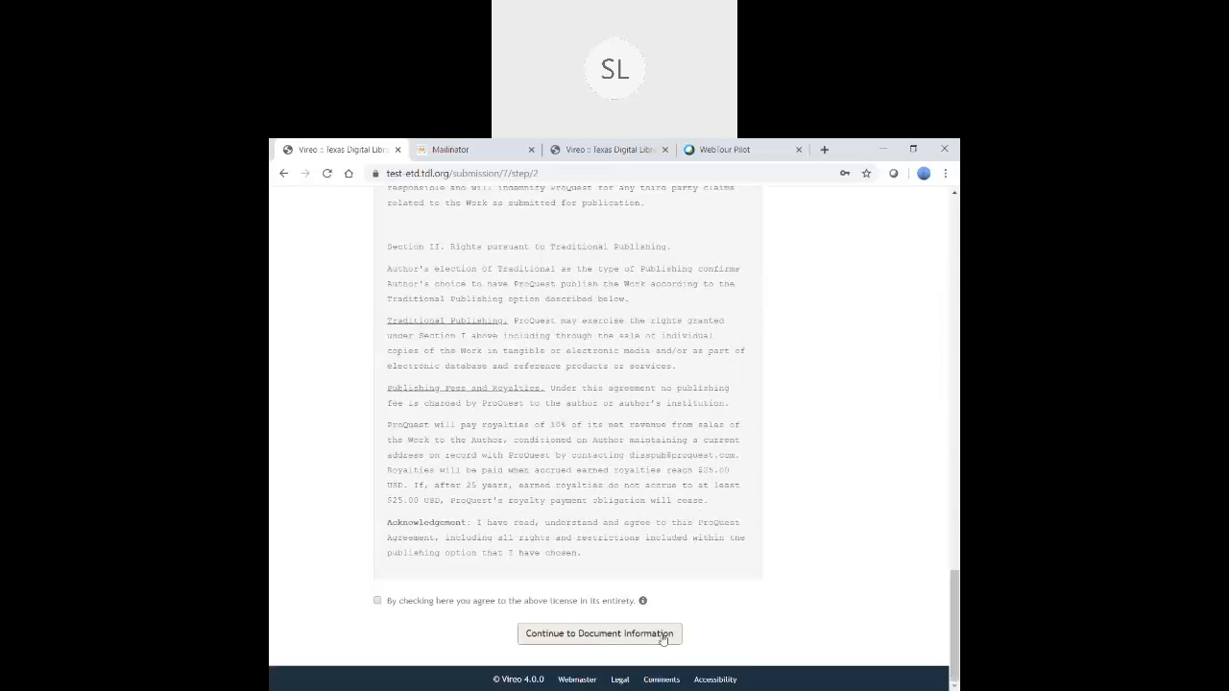
left_click(662, 636)
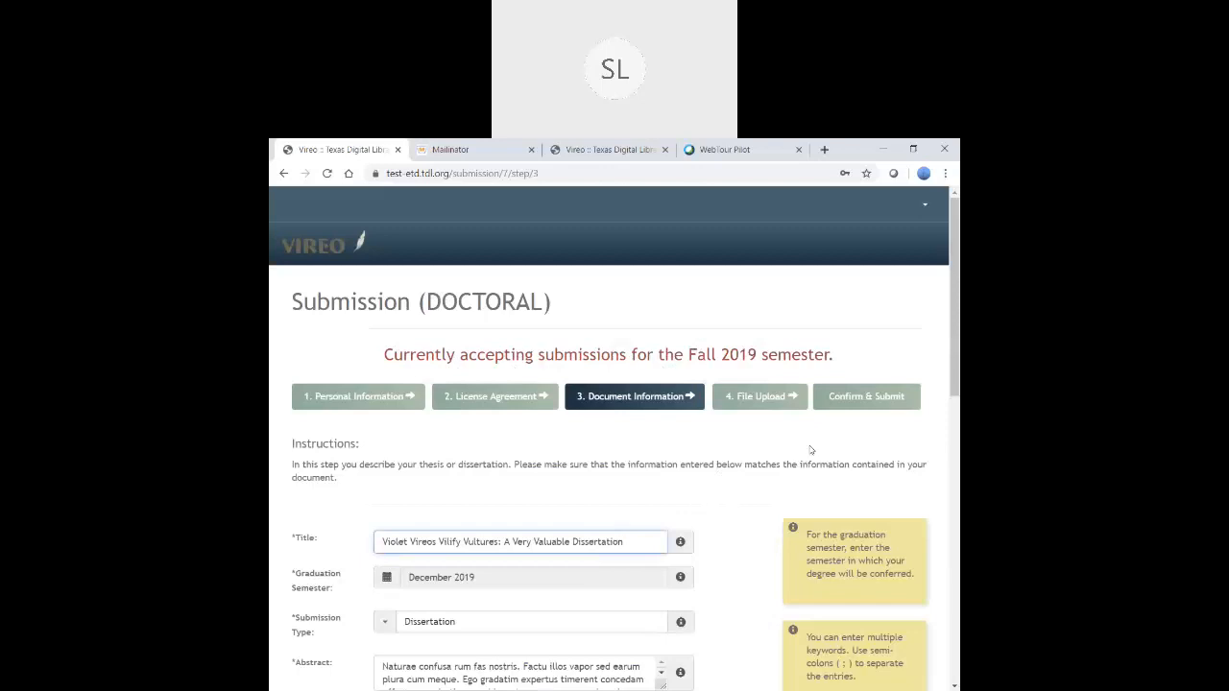
scroll(946, 446, "down", 3)
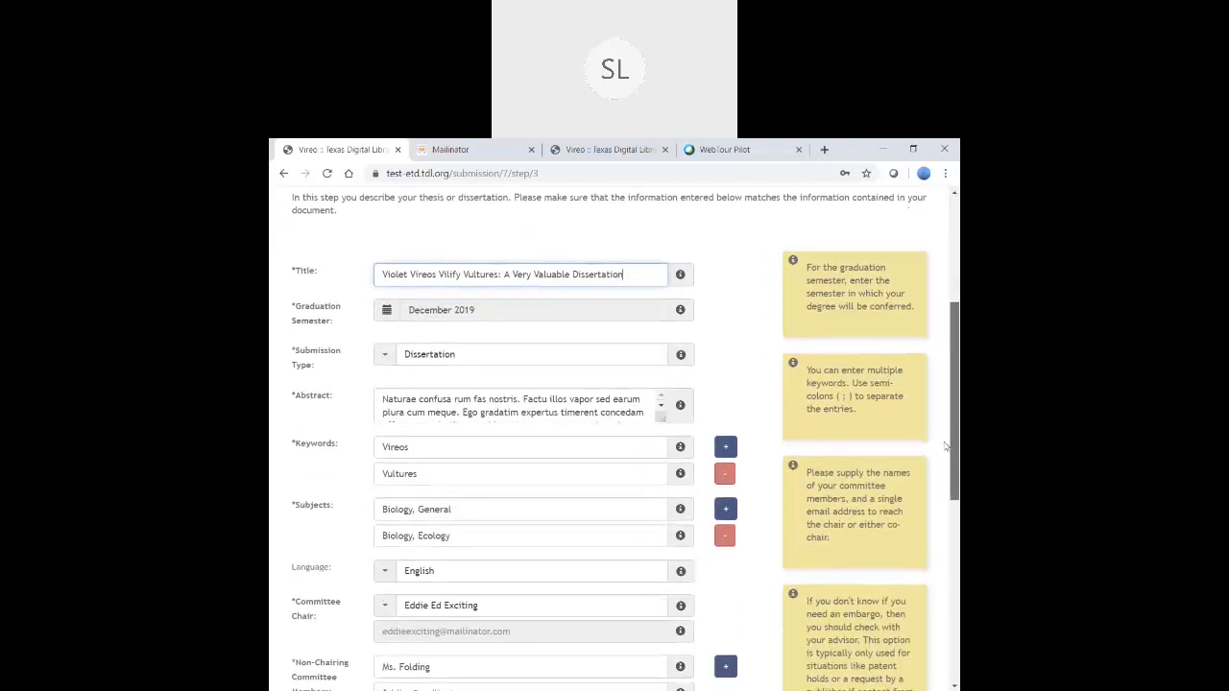
left_click(385, 313)
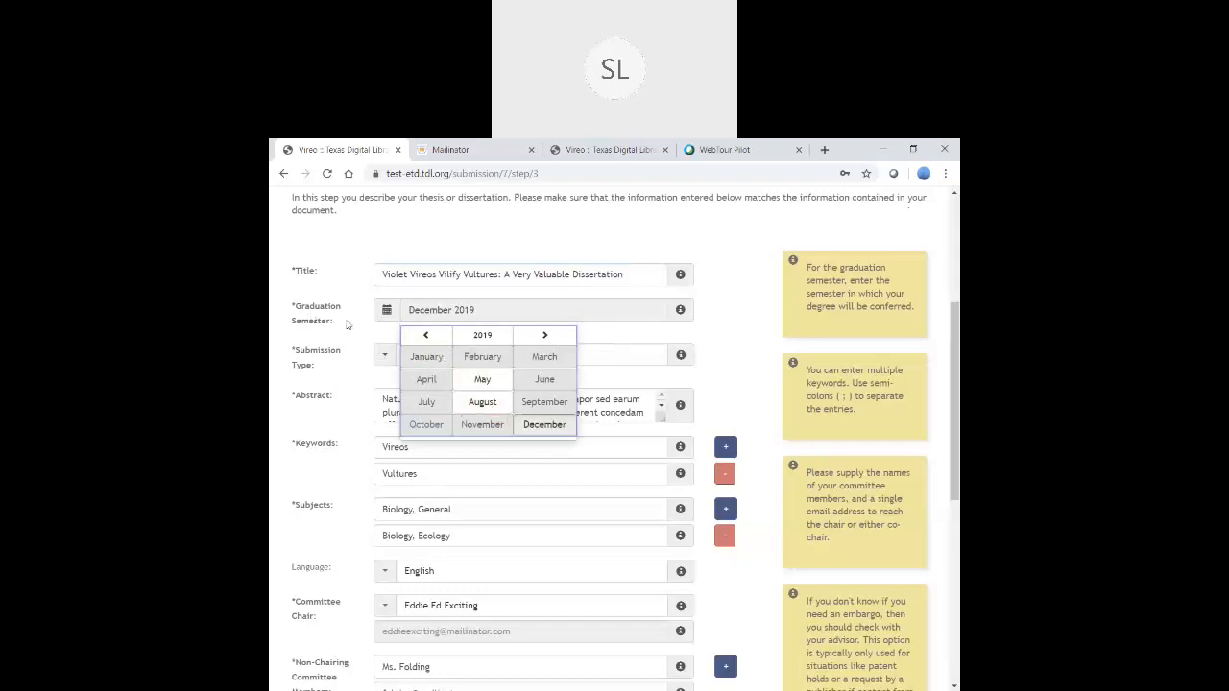
left_click(345, 332)
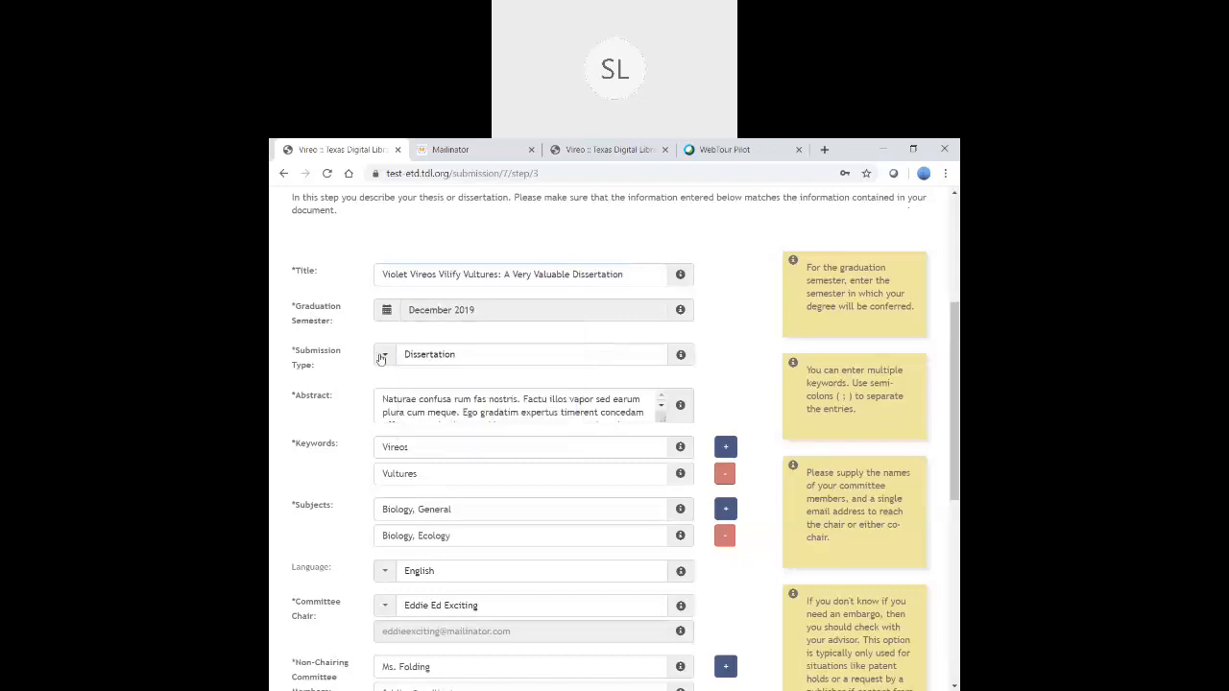
left_click(383, 358)
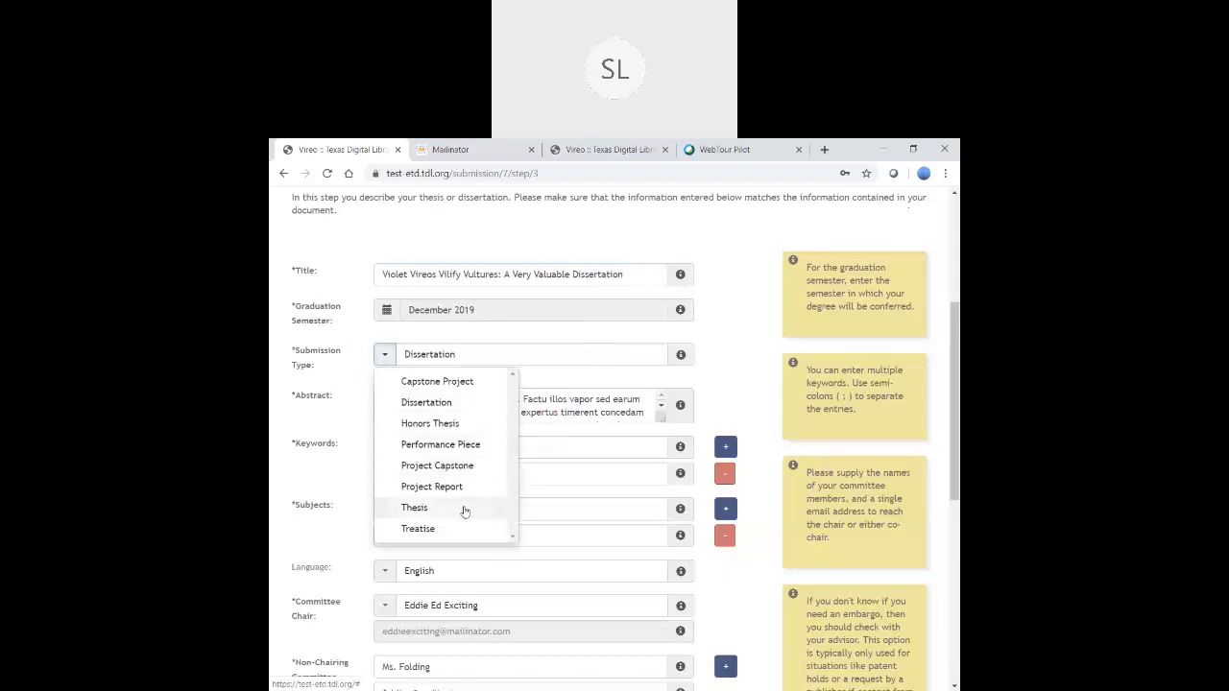
left_click(334, 380)
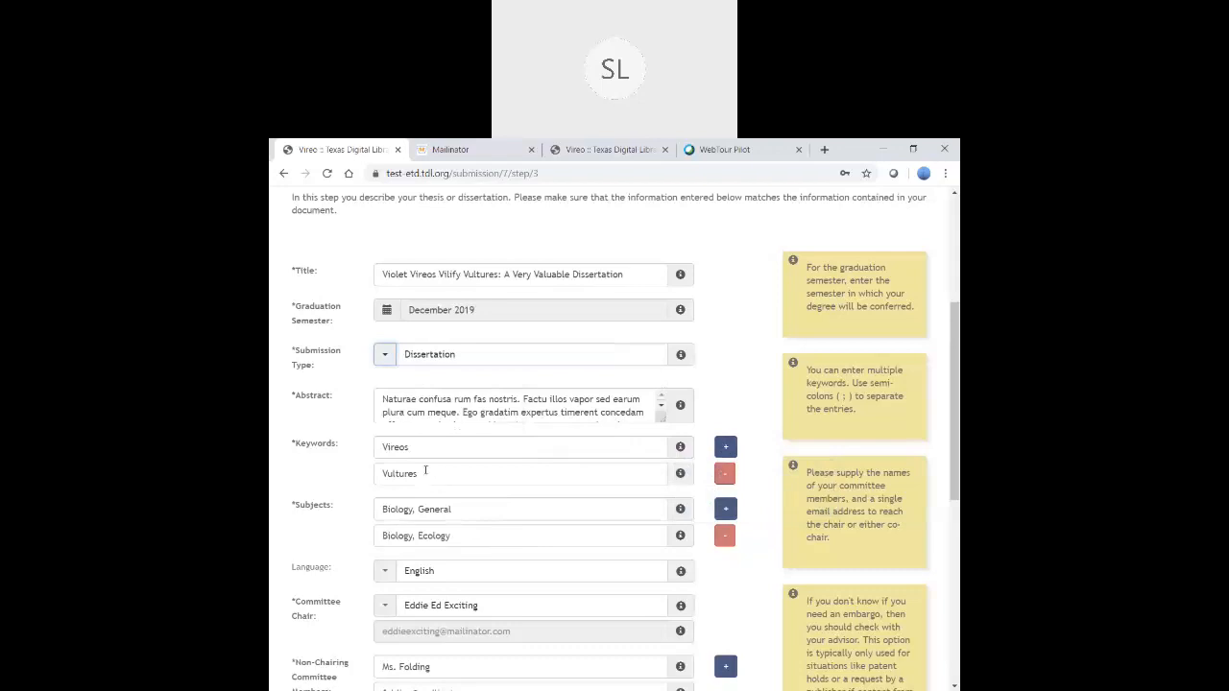
left_click(727, 449)
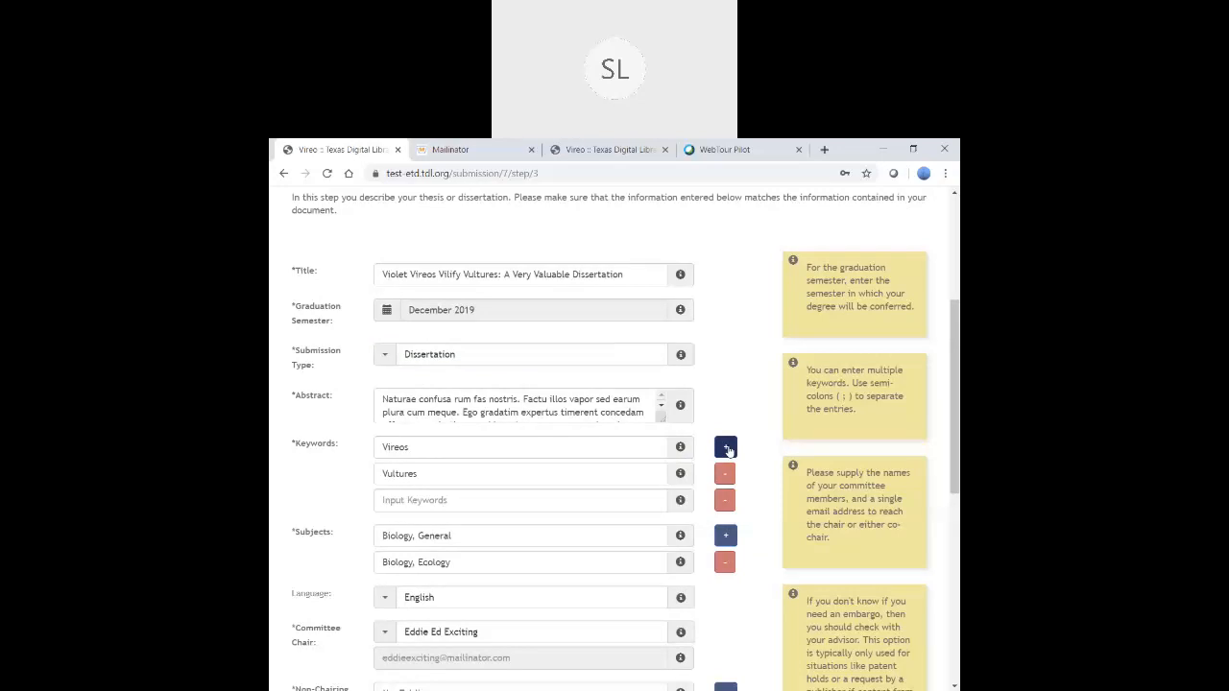
left_click(475, 501)
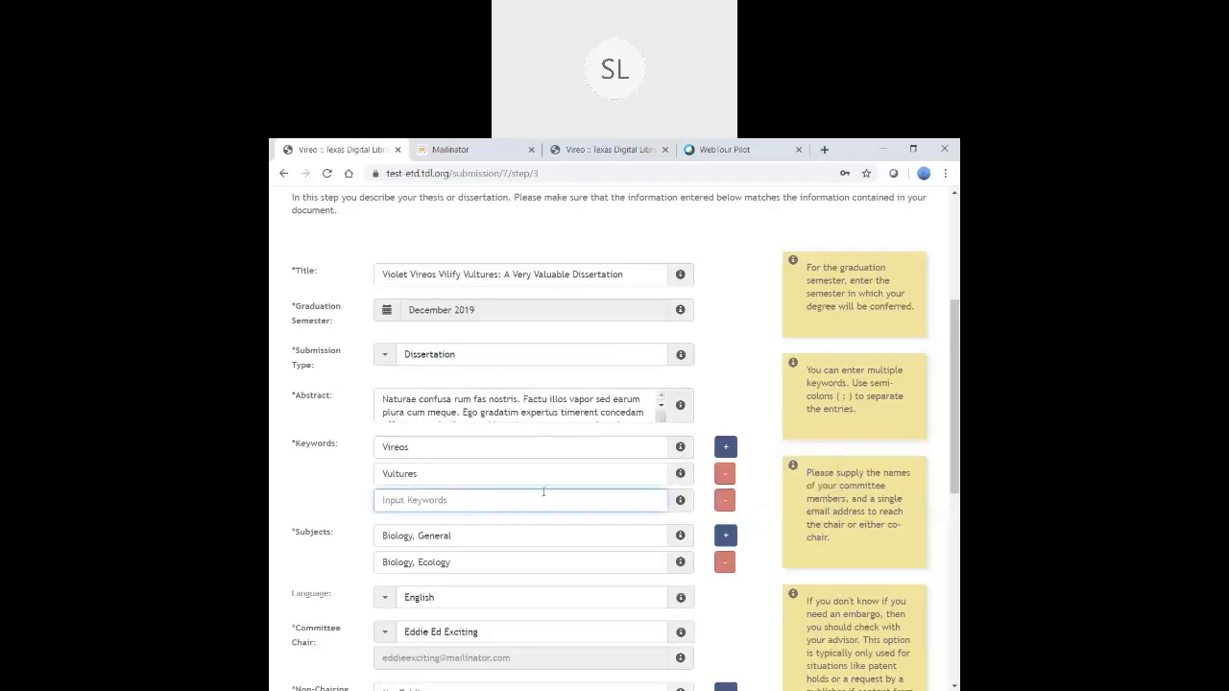
type("Birds")
left_click(546, 566)
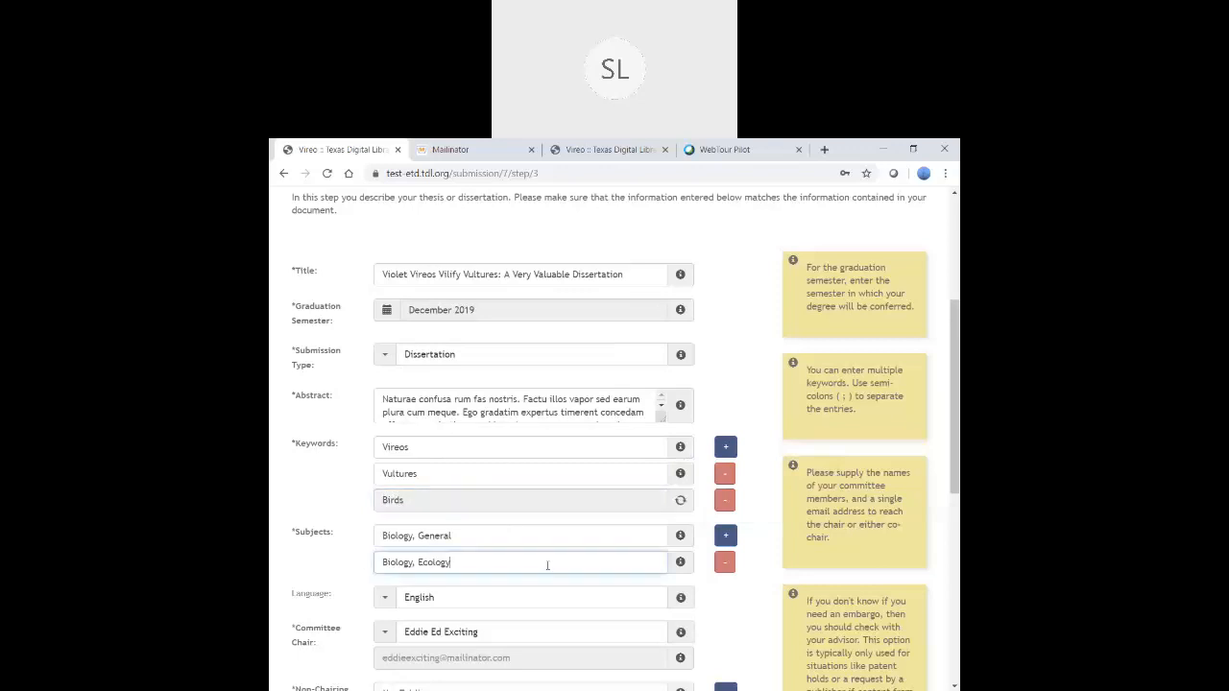
mouse_move(707, 507)
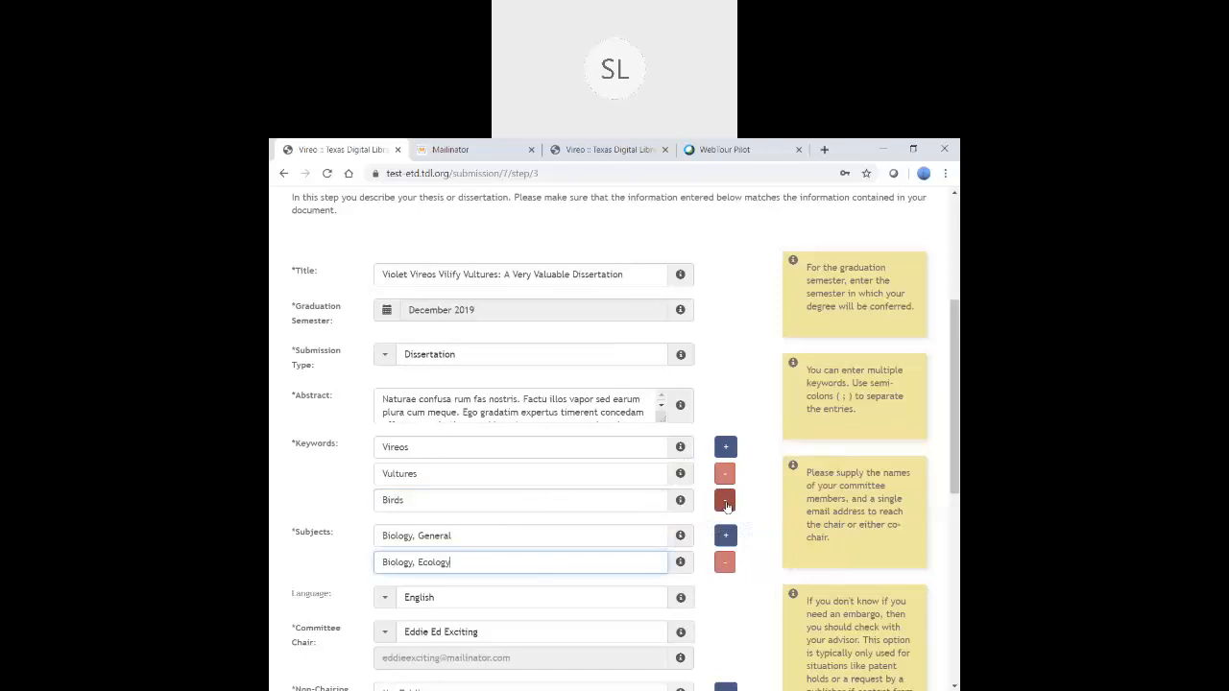
left_click(725, 502)
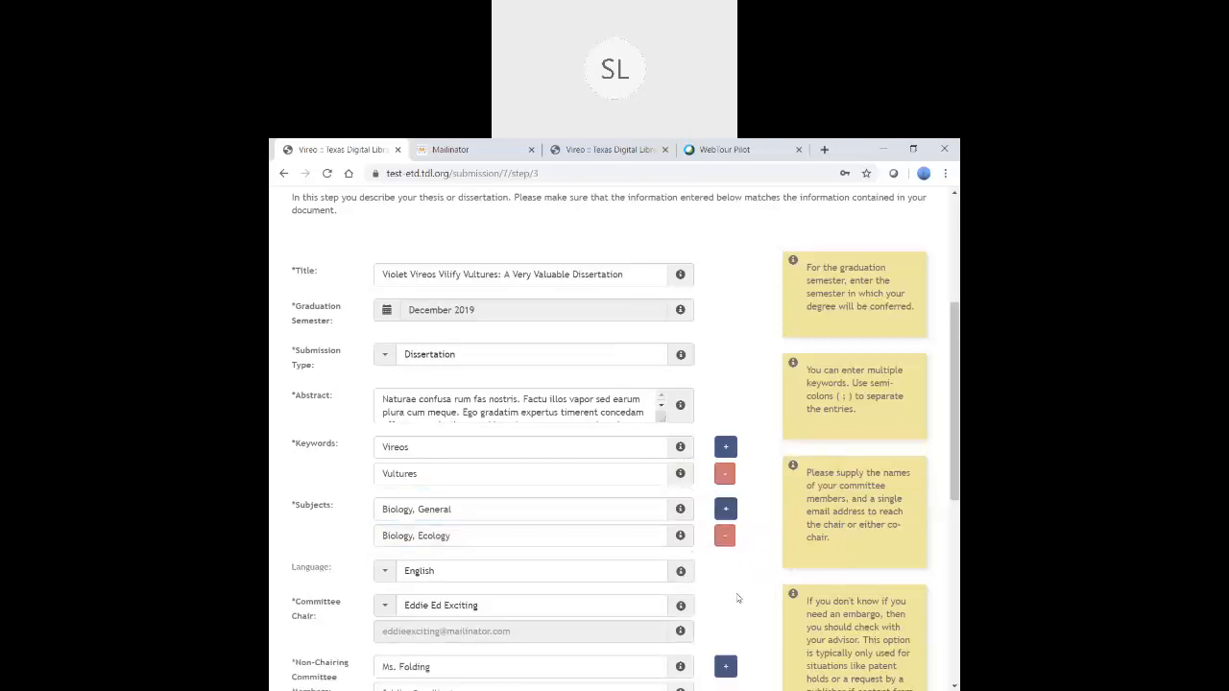
scroll(751, 594, "down", 3)
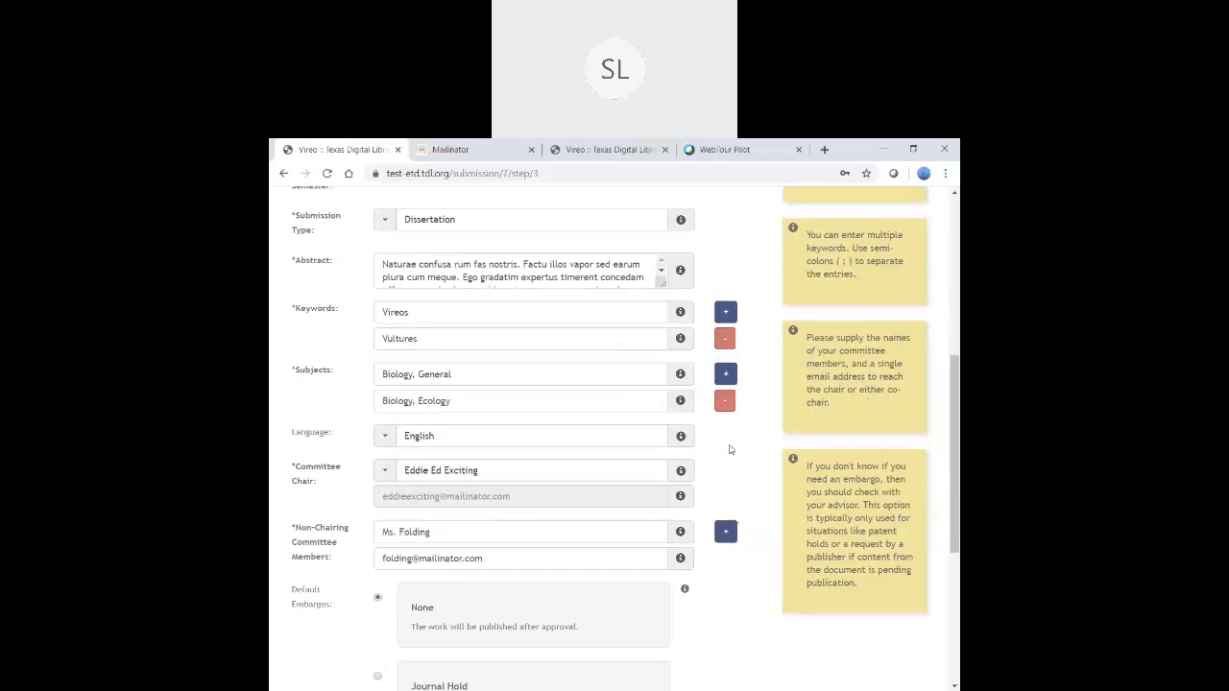
scroll(728, 450, "down", 1)
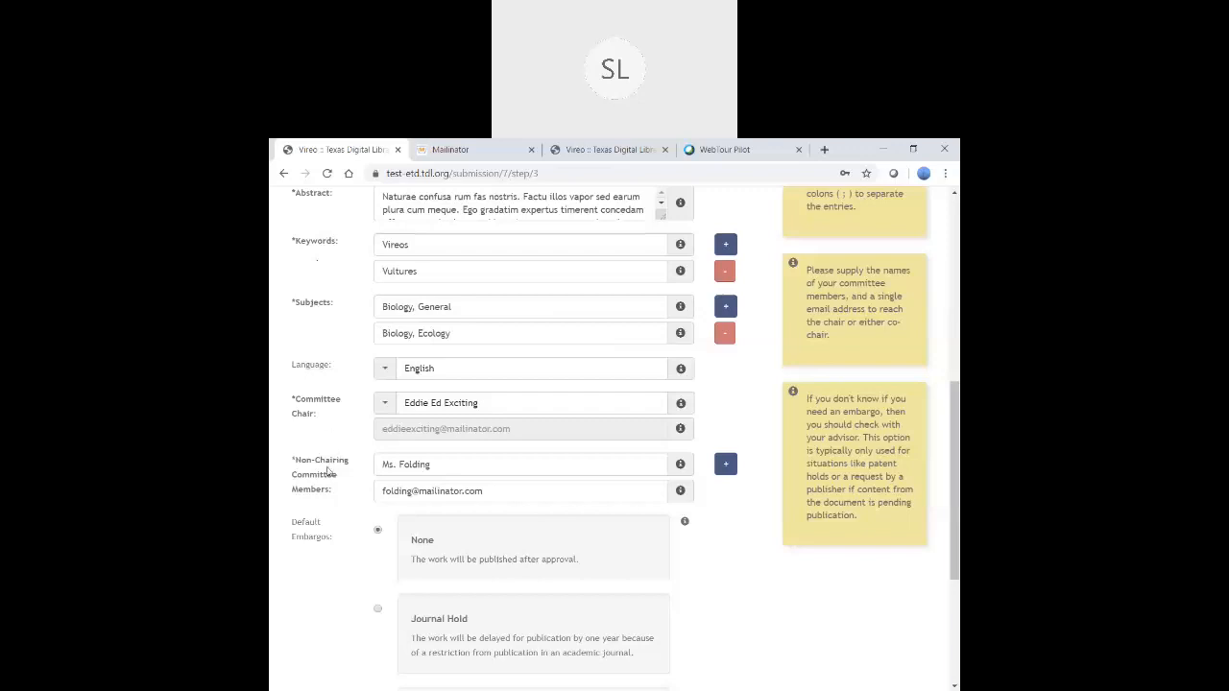
scroll(757, 640, "down", 1)
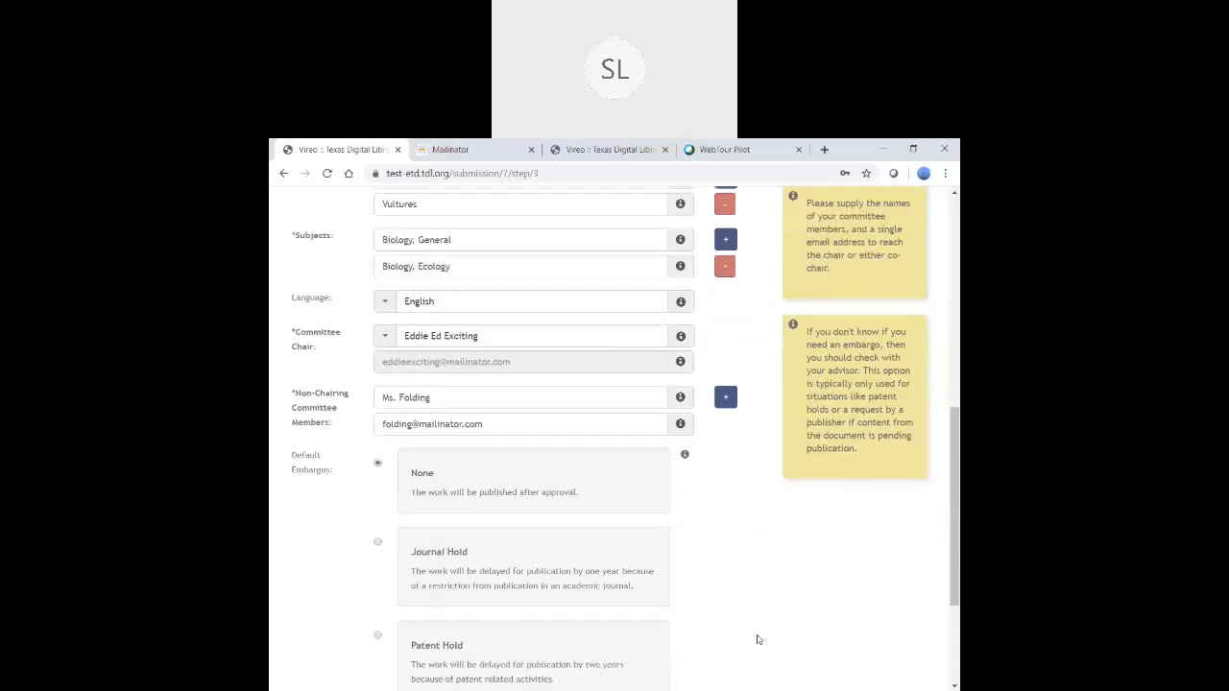
scroll(758, 639, "down", 2)
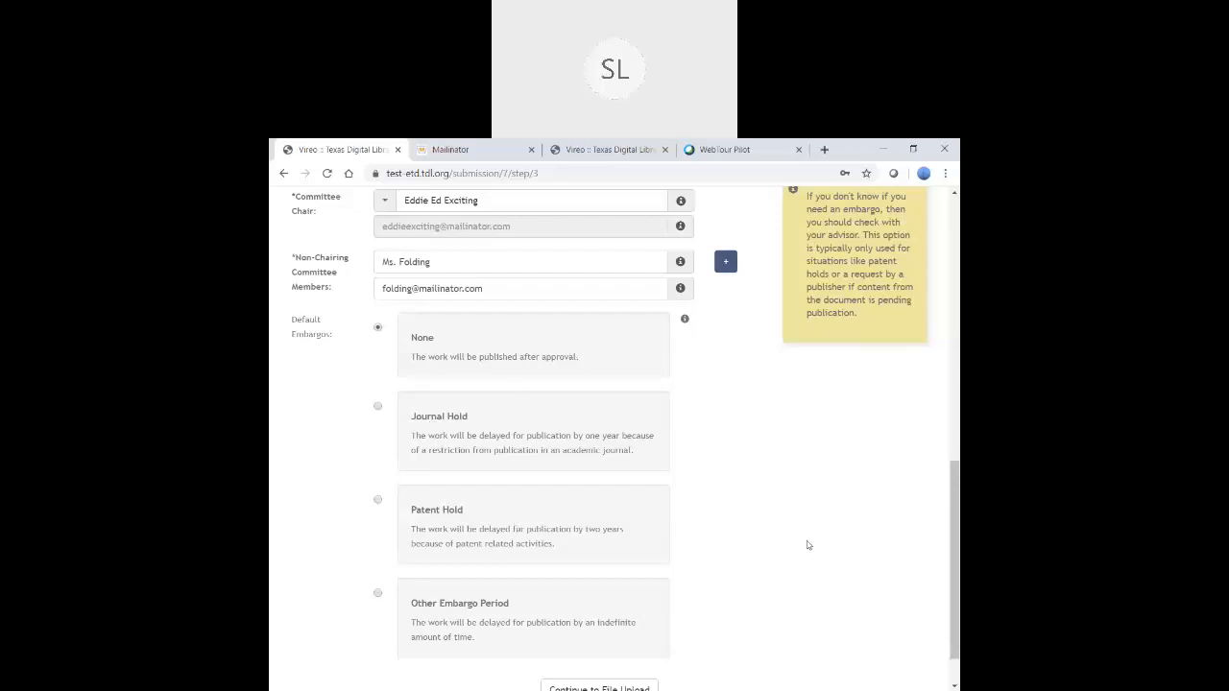
scroll(796, 547, "down", 1)
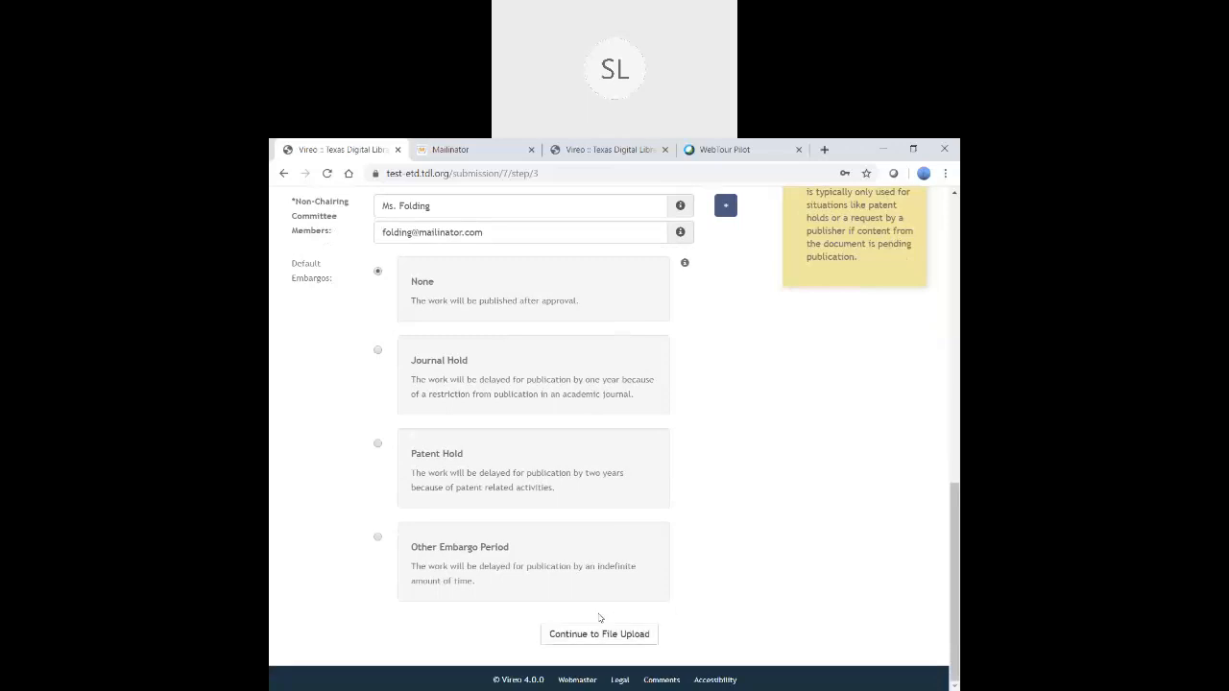
- Pass the File Upload step without adding supplemental files and continue to the review
left_click(599, 635)
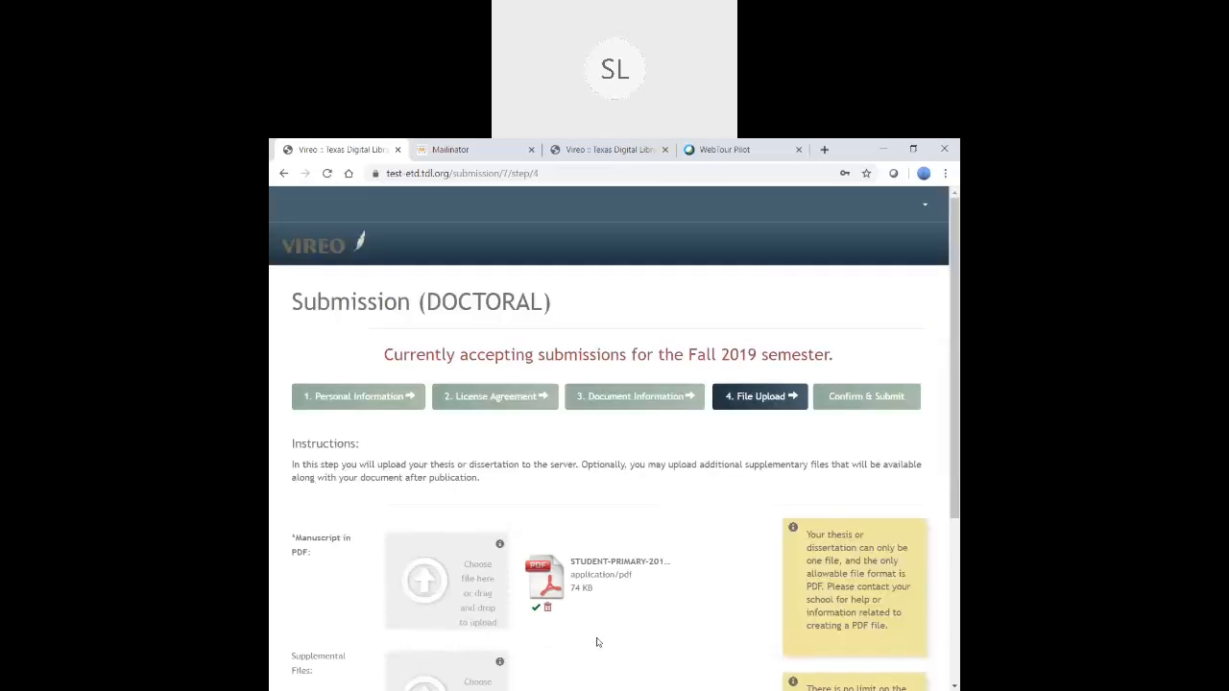
left_click_drag(952, 313, 945, 478)
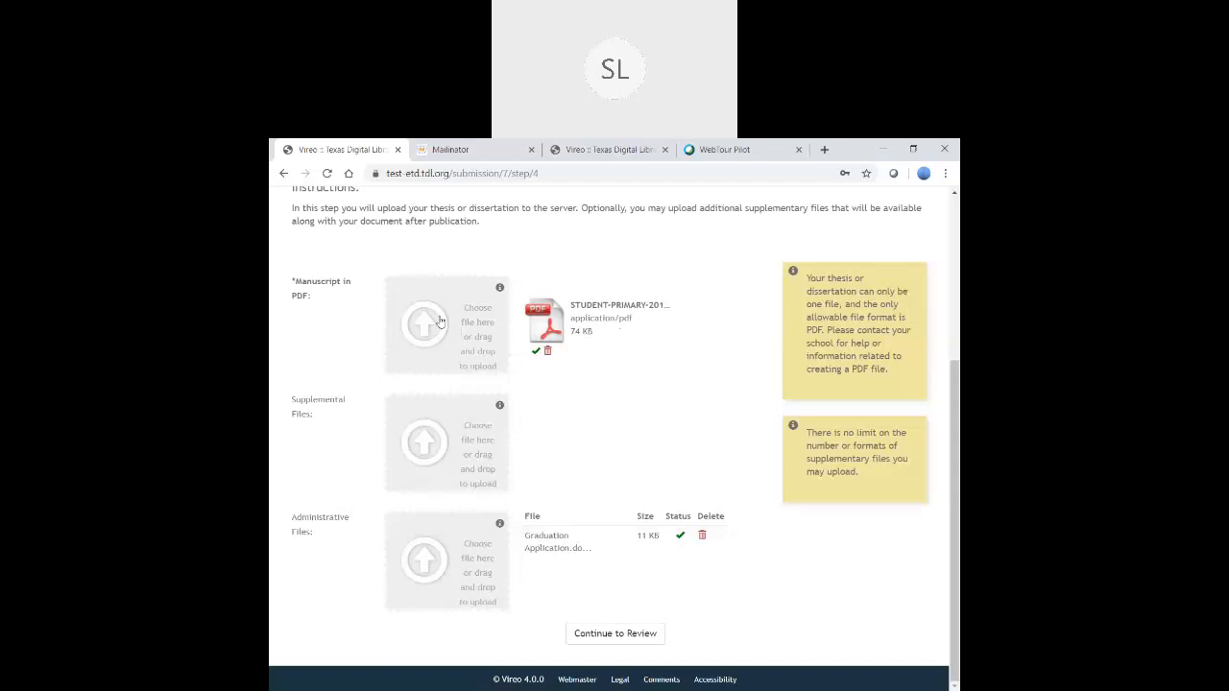
left_click(438, 452)
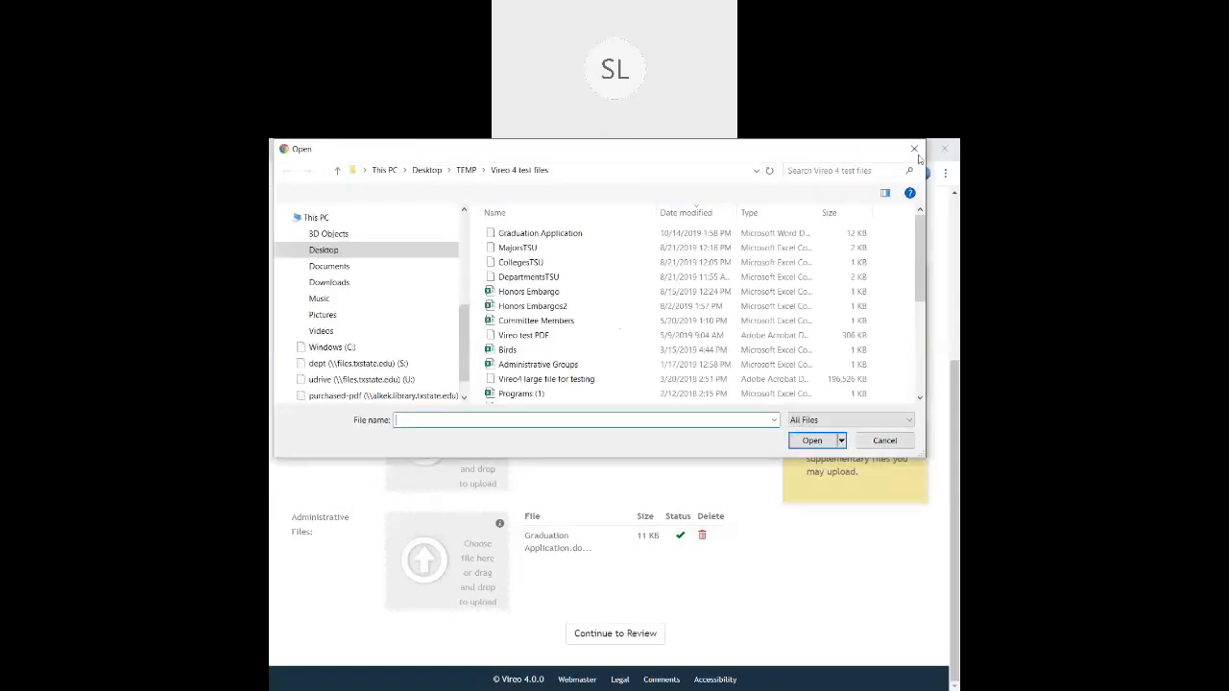
left_click(885, 444)
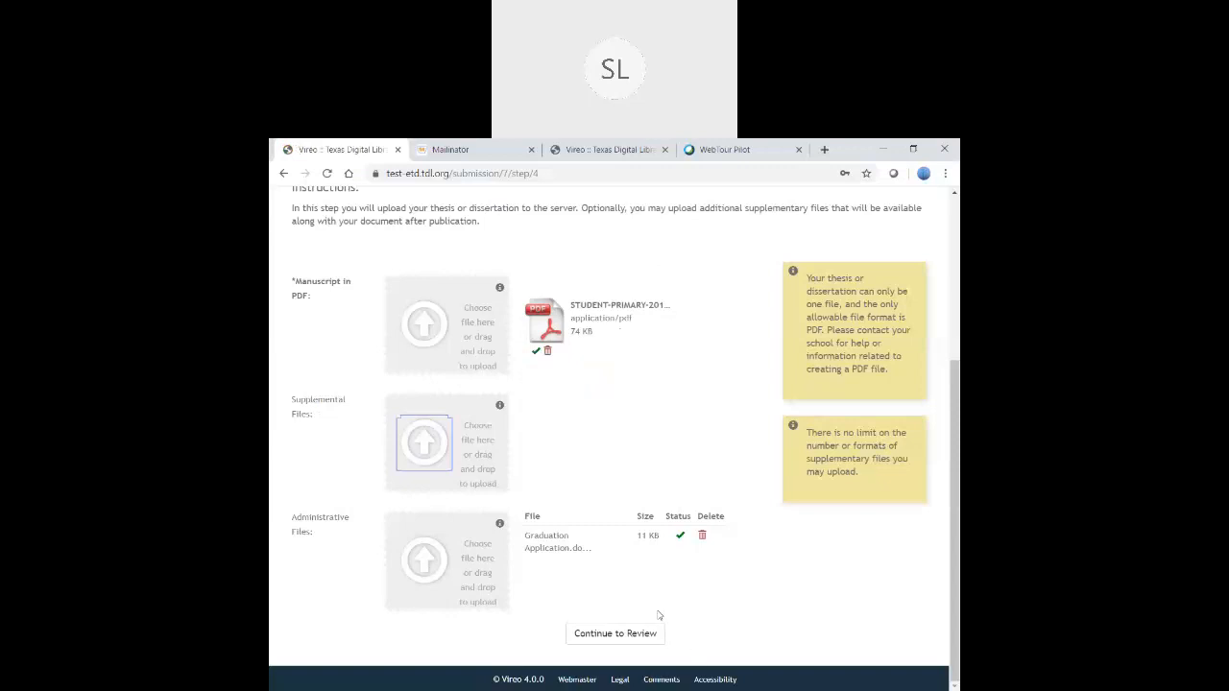
left_click(622, 637)
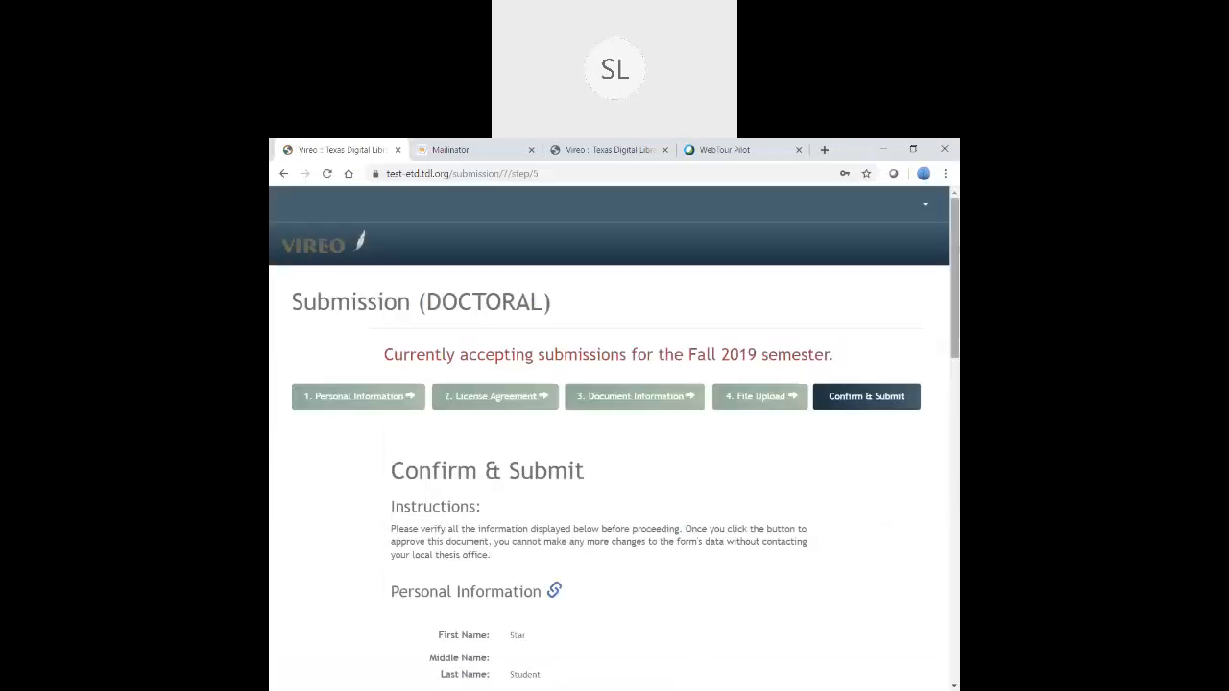
left_click_drag(956, 243, 952, 452)
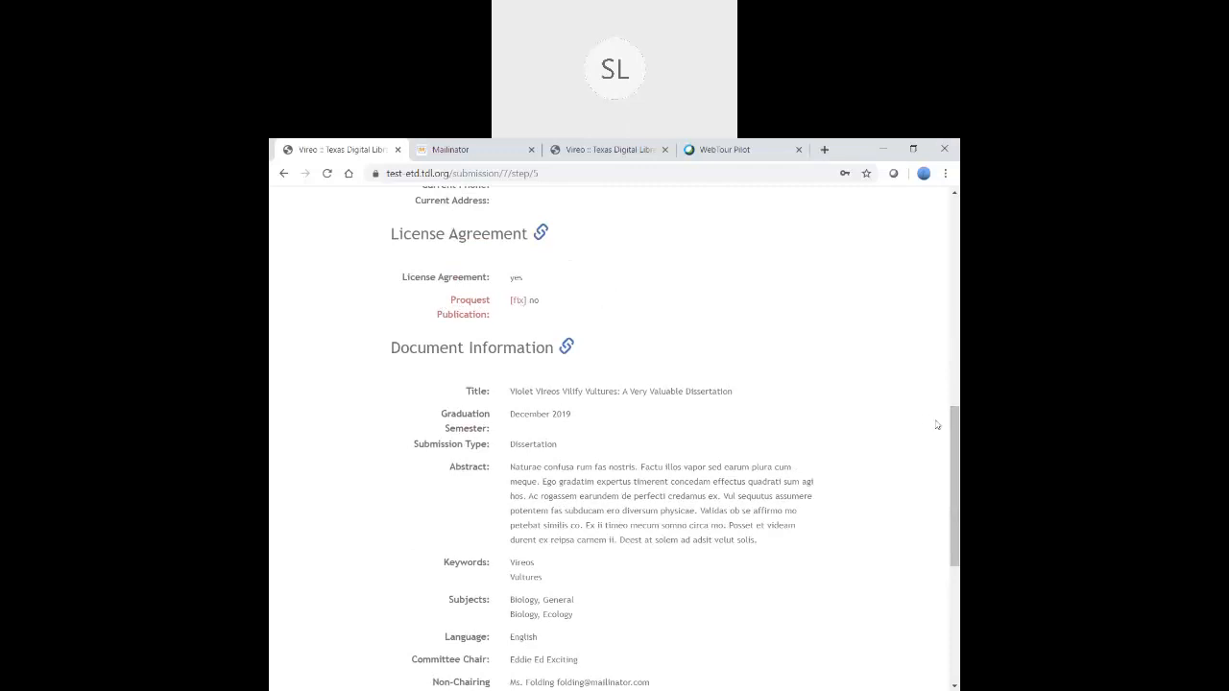
left_click_drag(956, 421, 953, 508)
scroll(951, 525, "down", 1)
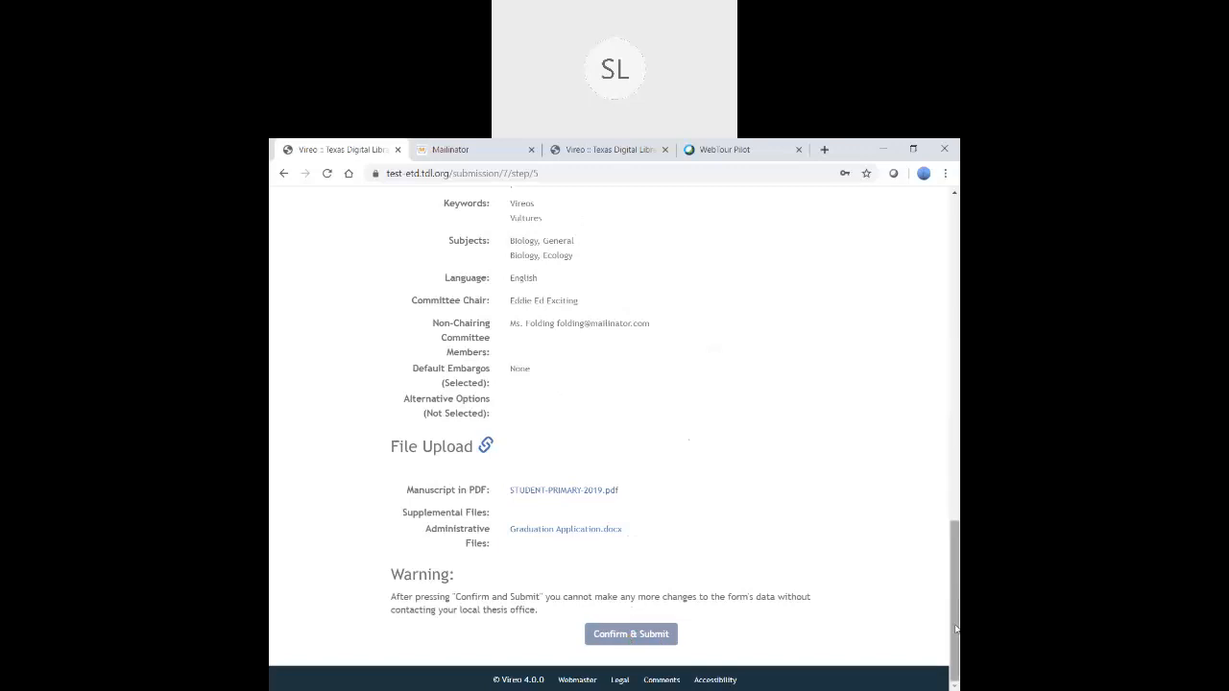
left_click_drag(956, 631, 884, 448)
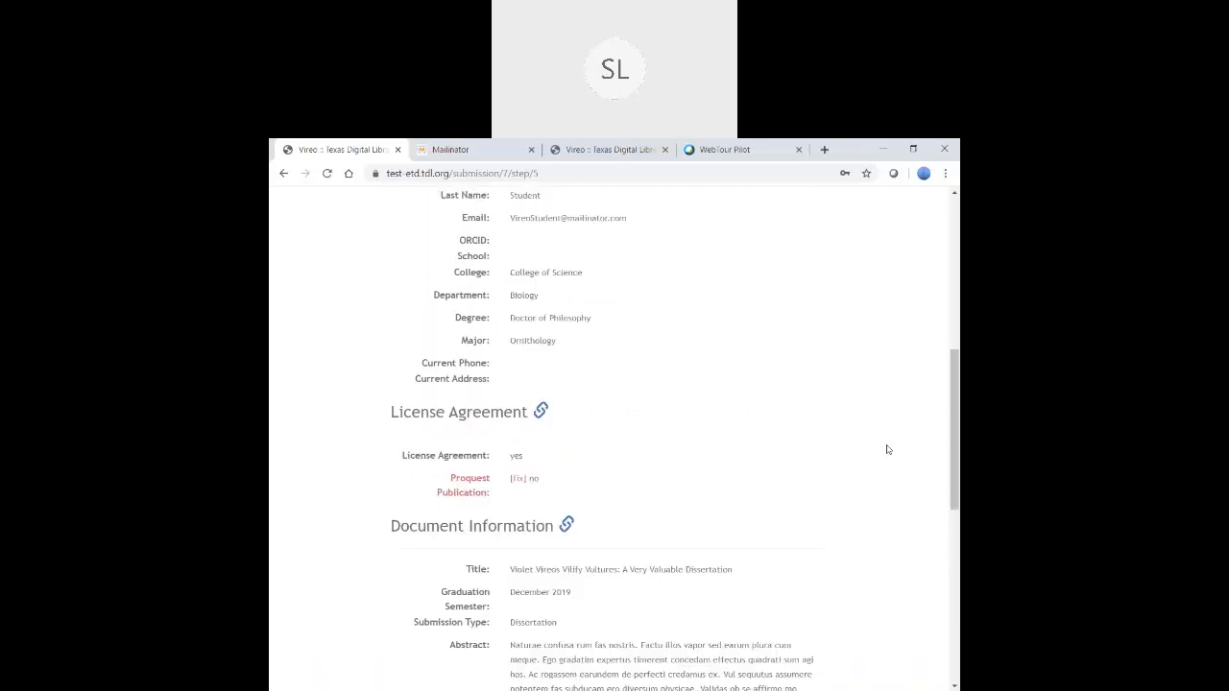
- Fix the ProQuest Publication agreement by ticking the license checkbox, then return to Confirm & Submit
left_click(515, 480)
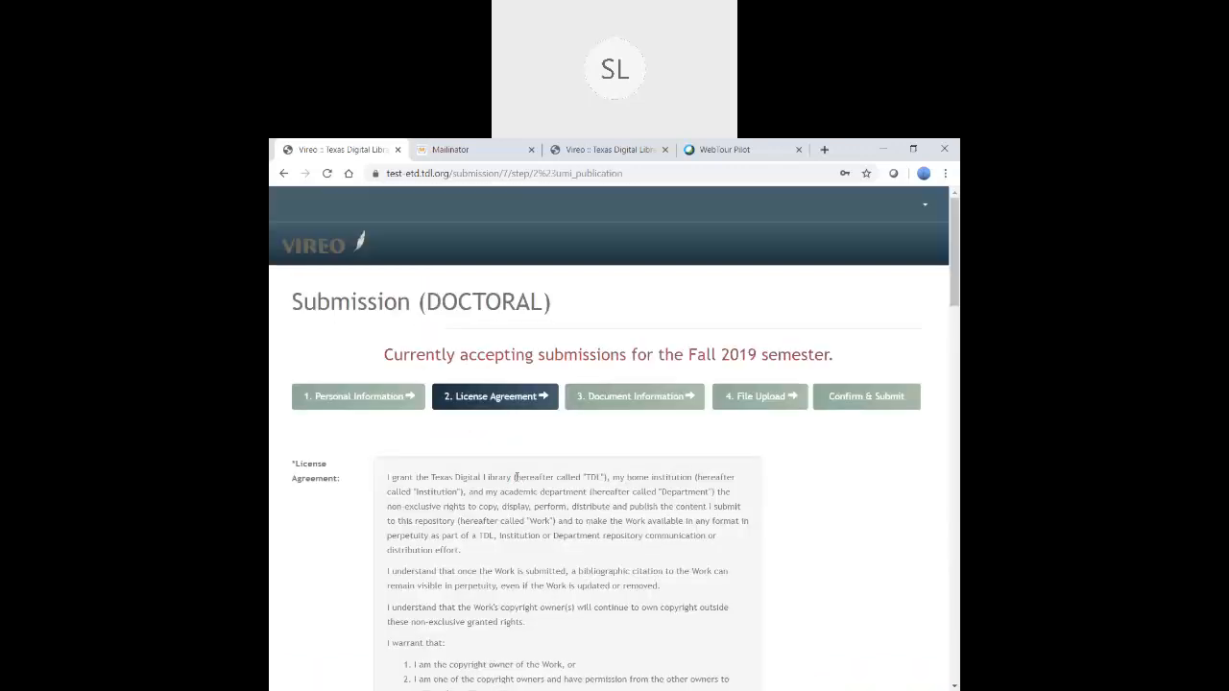
left_click_drag(948, 259, 950, 672)
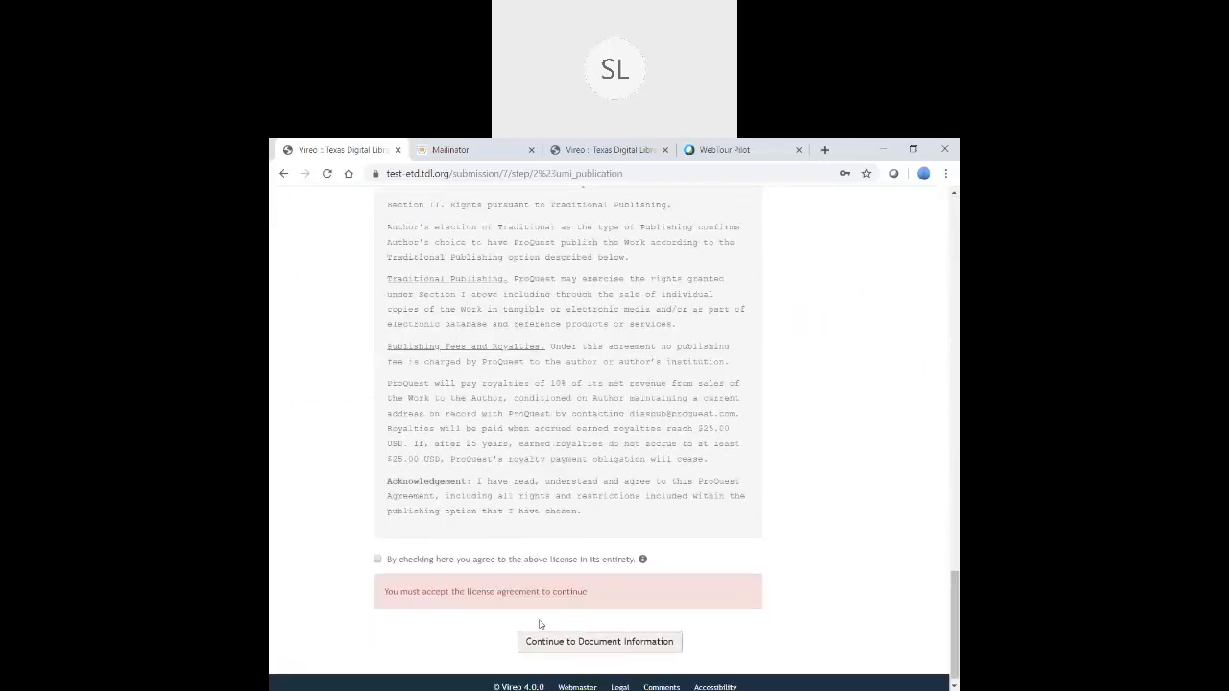
left_click(379, 564)
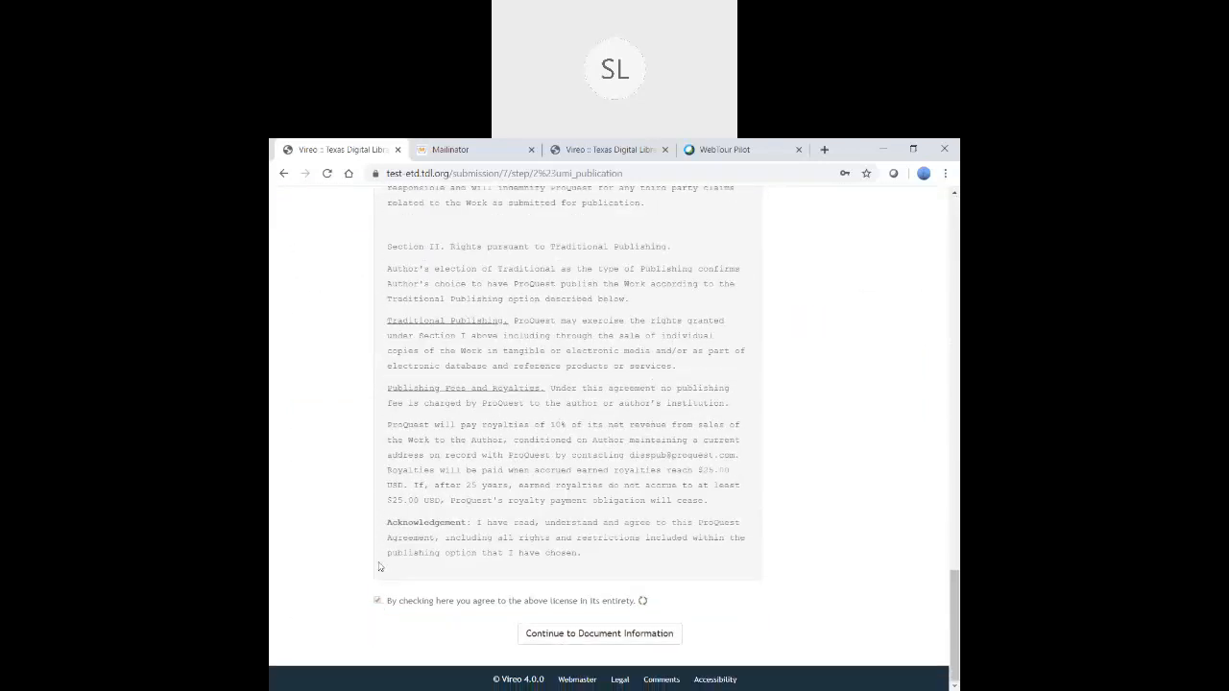
left_click(645, 632)
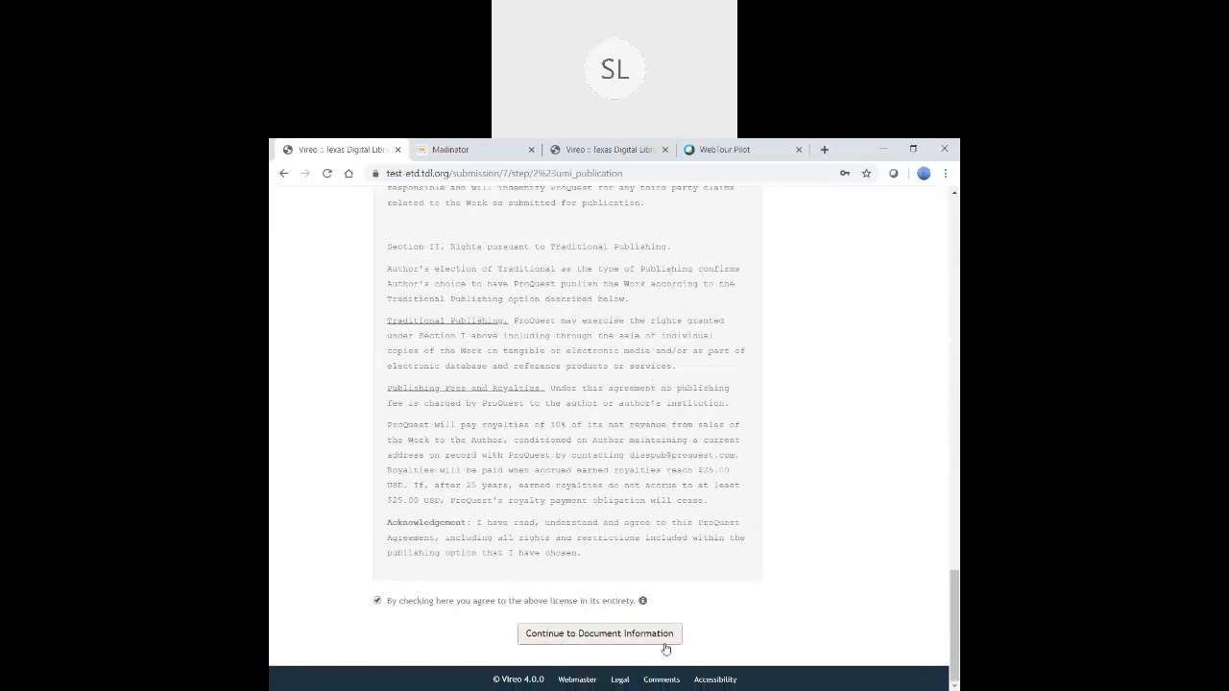
left_click(861, 396)
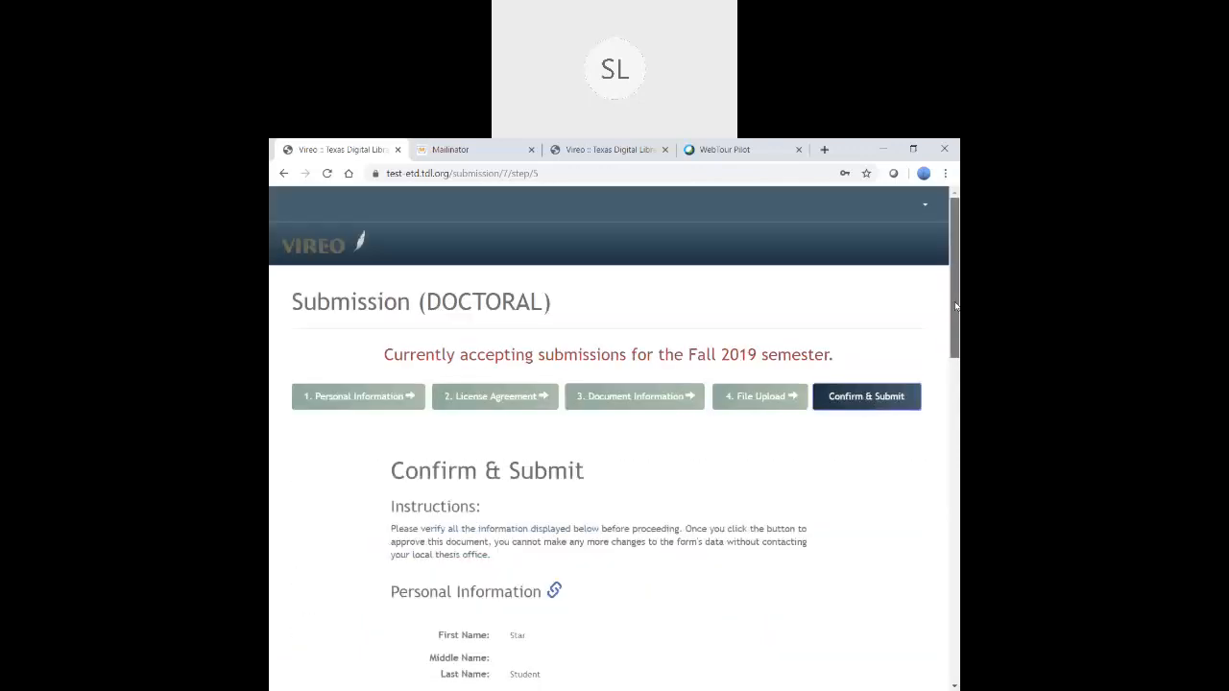
- Scroll to the bottom of the review page and confirm and submit the doctoral submission
scroll(954, 374, "down", 5)
scroll(696, 613, "down", 8)
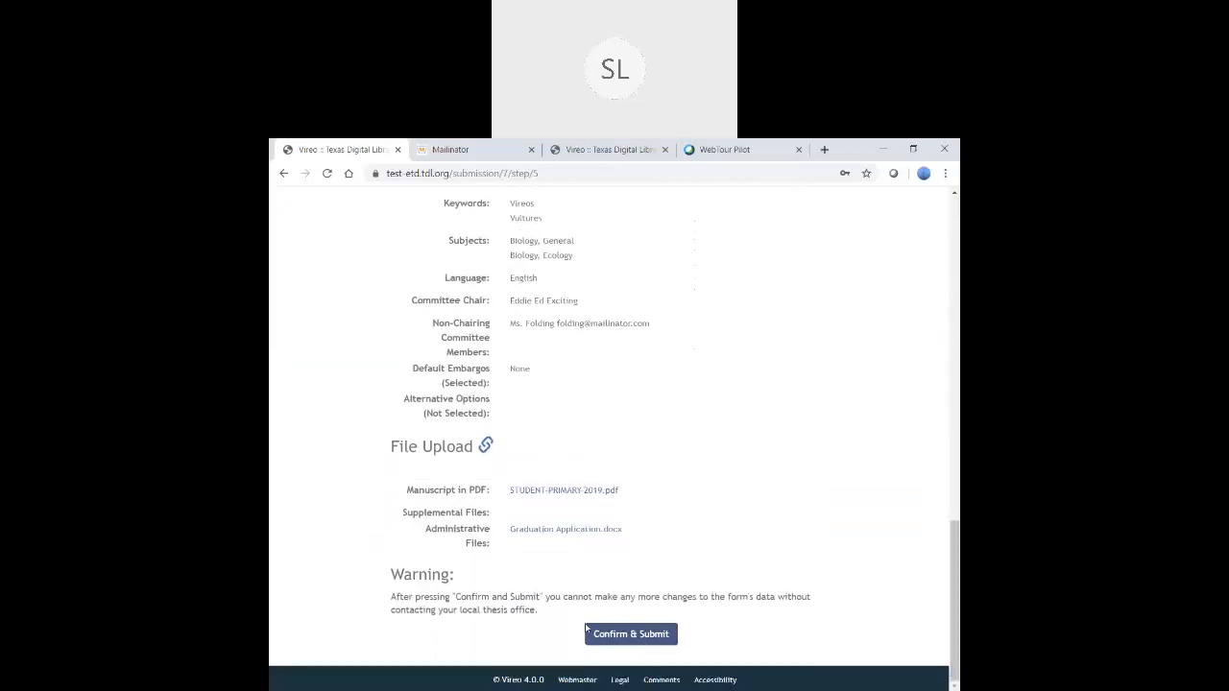
left_click(622, 637)
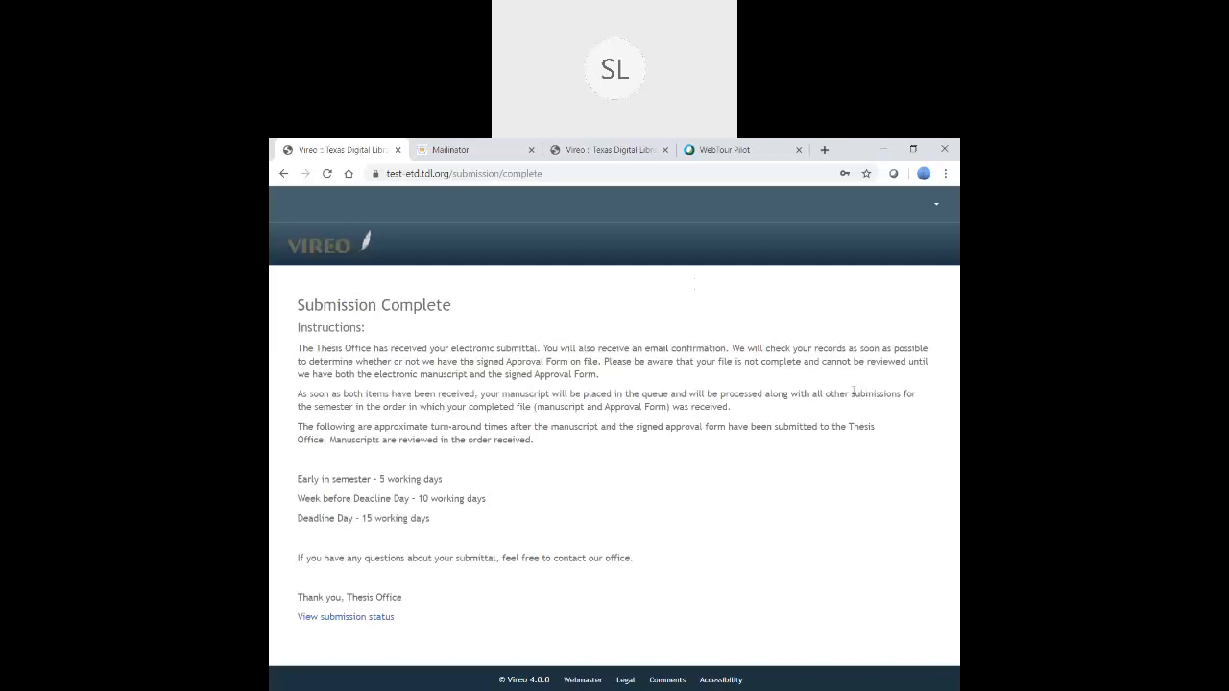
- In the Mailinator tab, search for the committee chair's inbox name
left_click(449, 151)
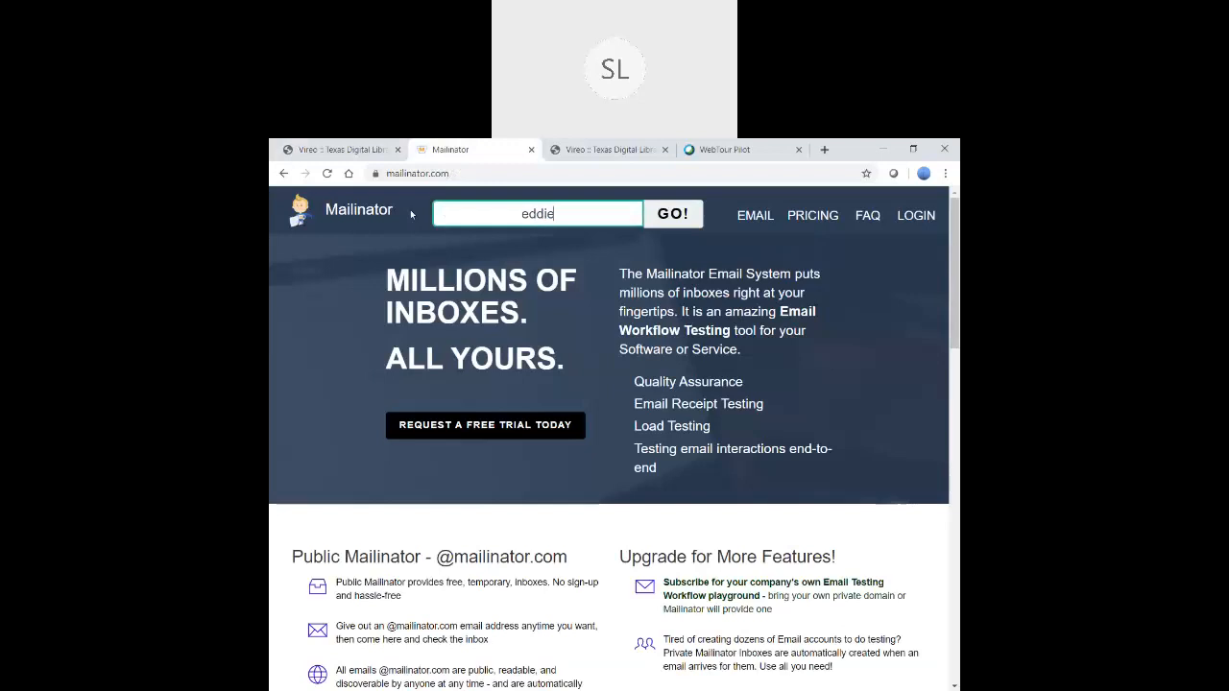
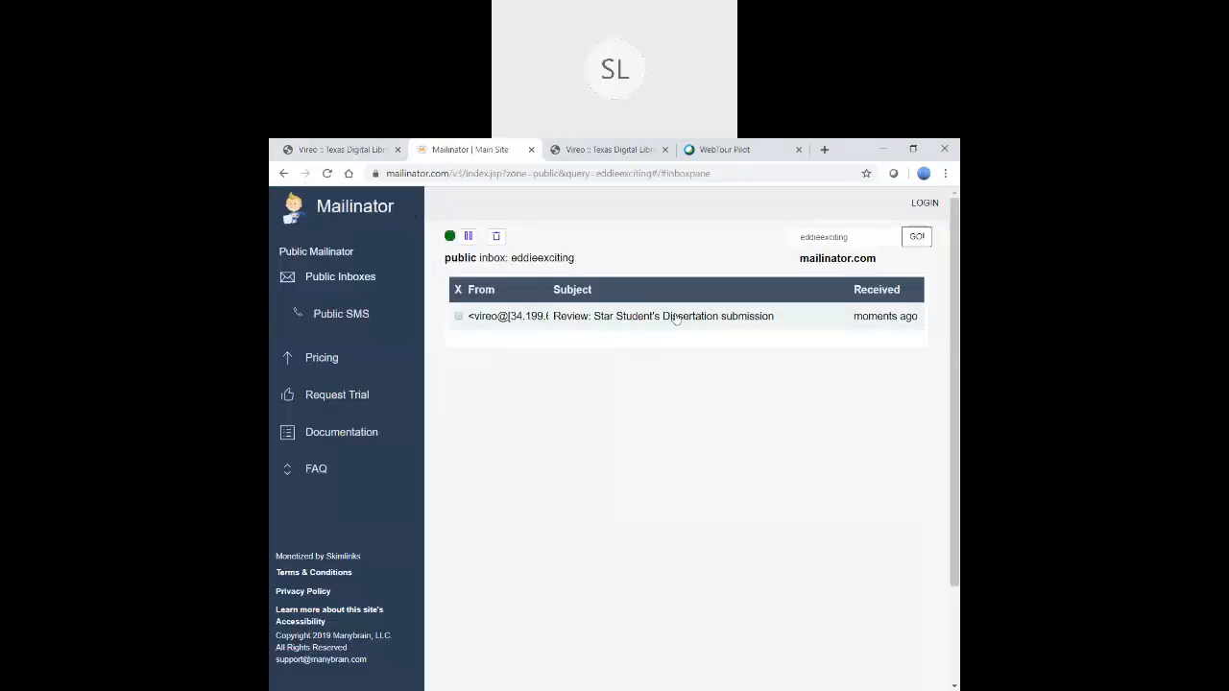
- Open and read the Vireo review request email for the dissertation
left_click(642, 317)
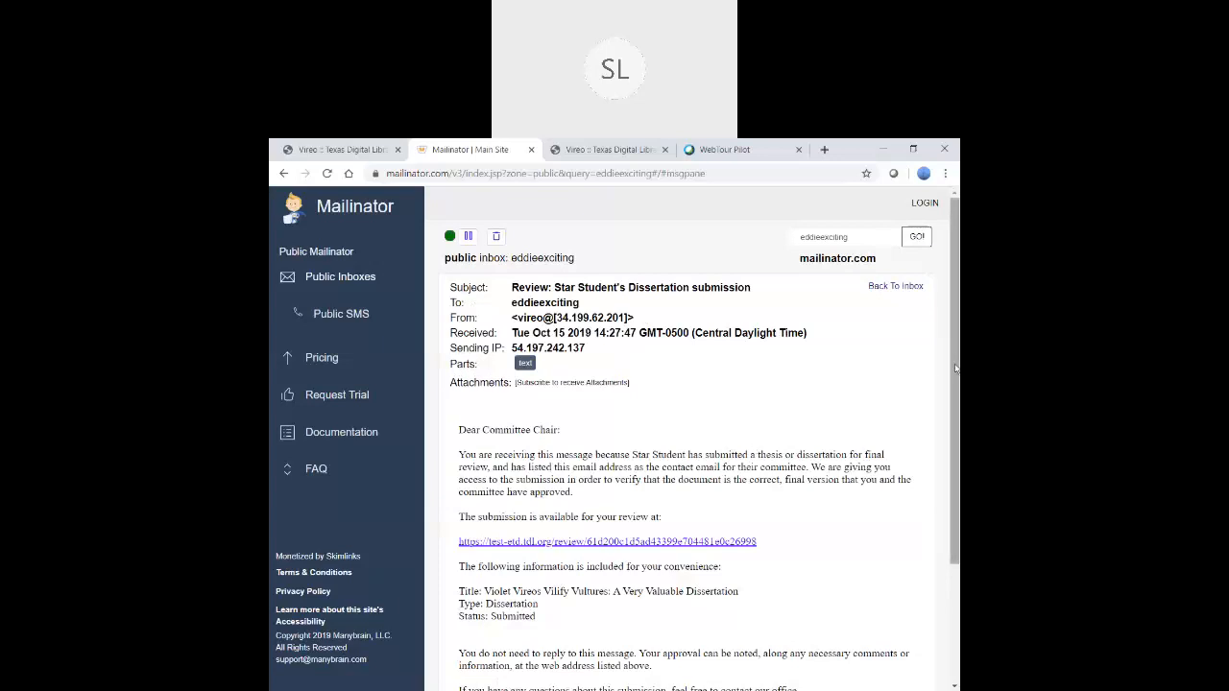
left_click_drag(956, 367, 956, 392)
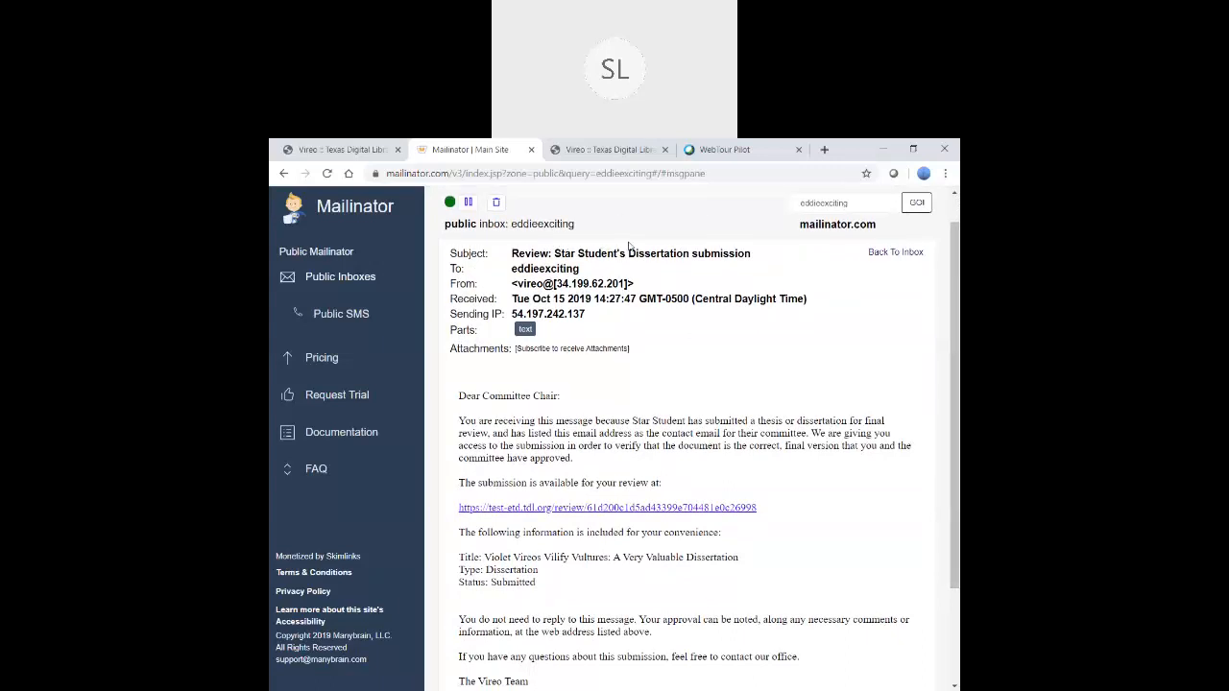
left_click_drag(951, 401, 944, 469)
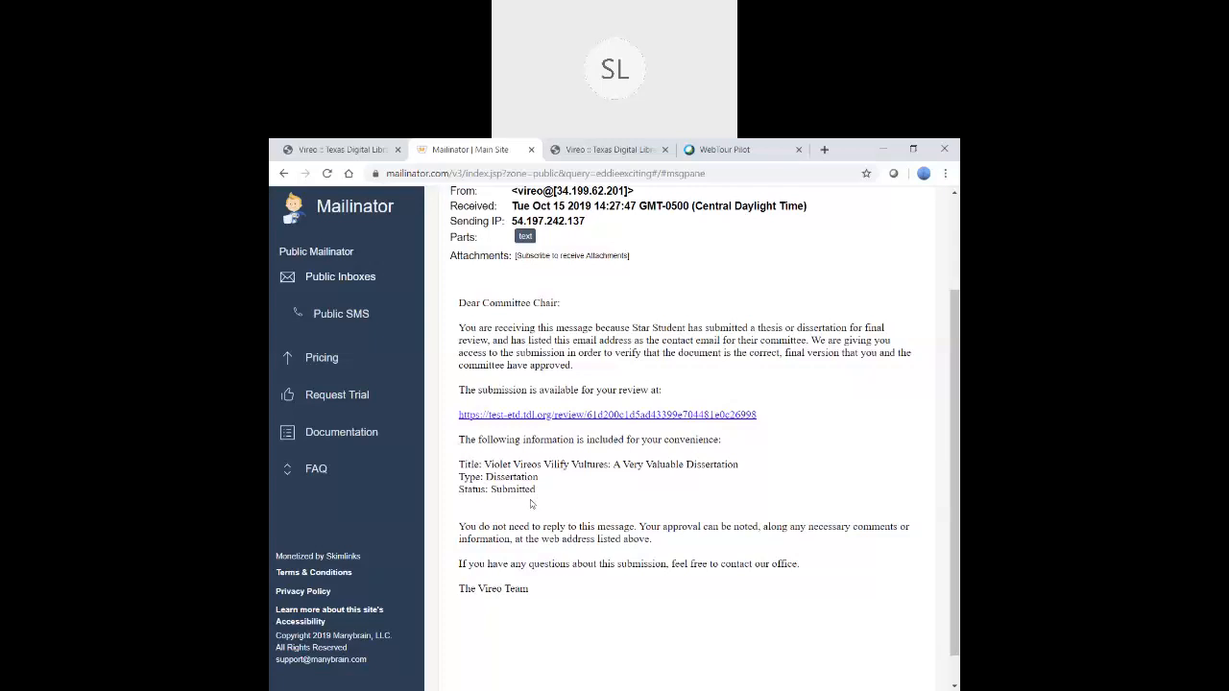
- Follow the email's review link, dismiss the error banner, and scroll down to the Approval section
left_click(631, 415)
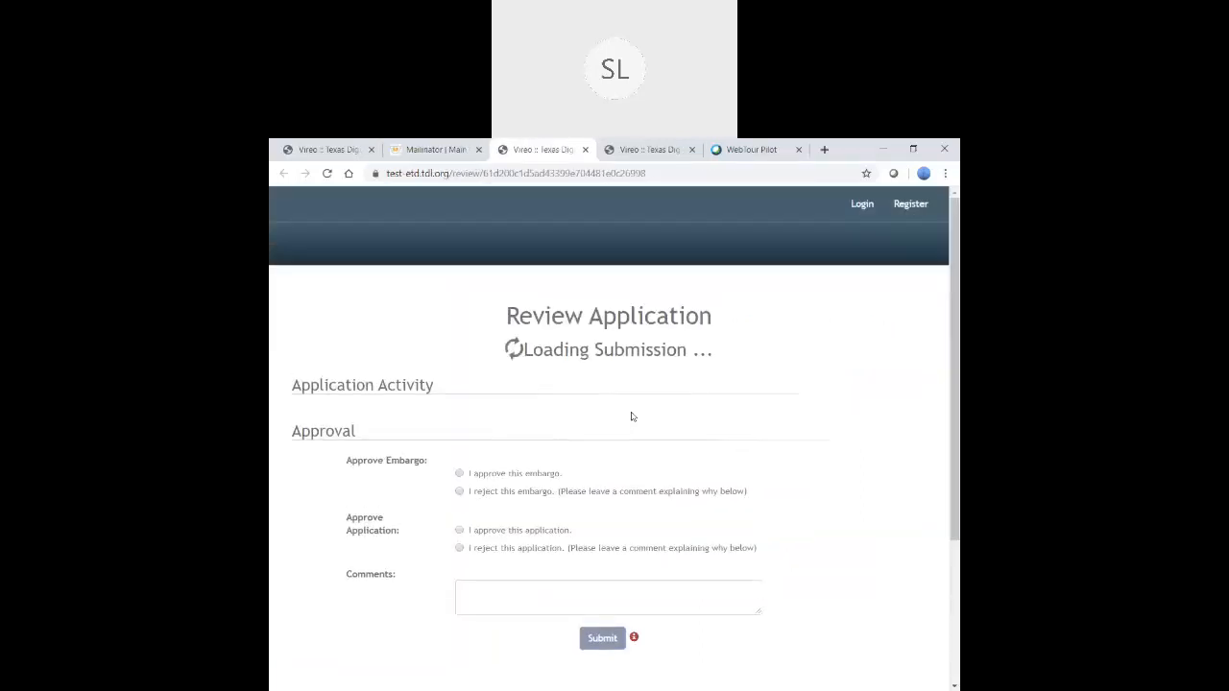
left_click(933, 282)
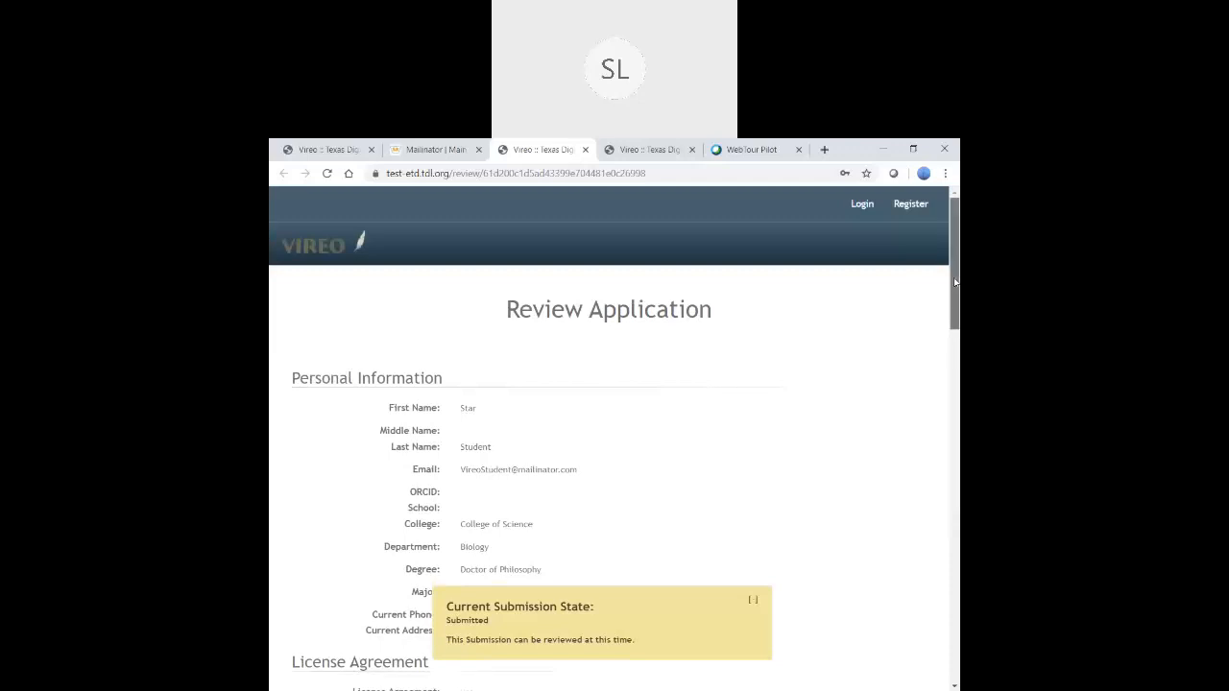
left_click_drag(954, 281, 950, 501)
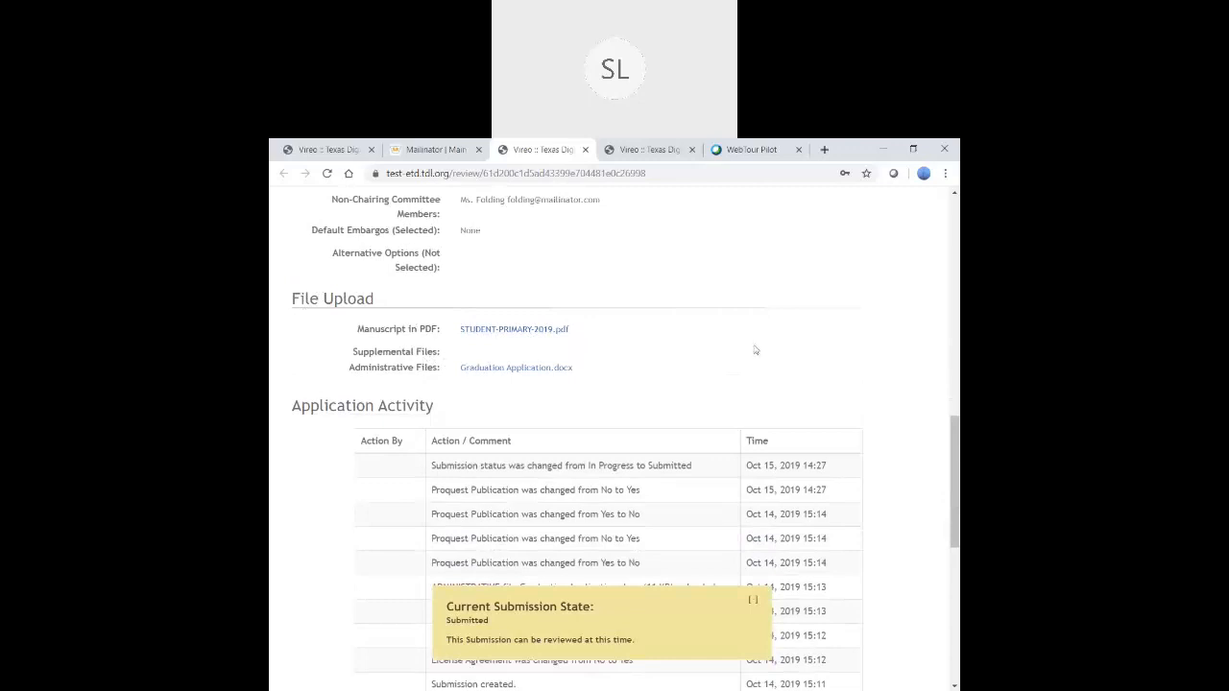
left_click_drag(954, 434, 953, 549)
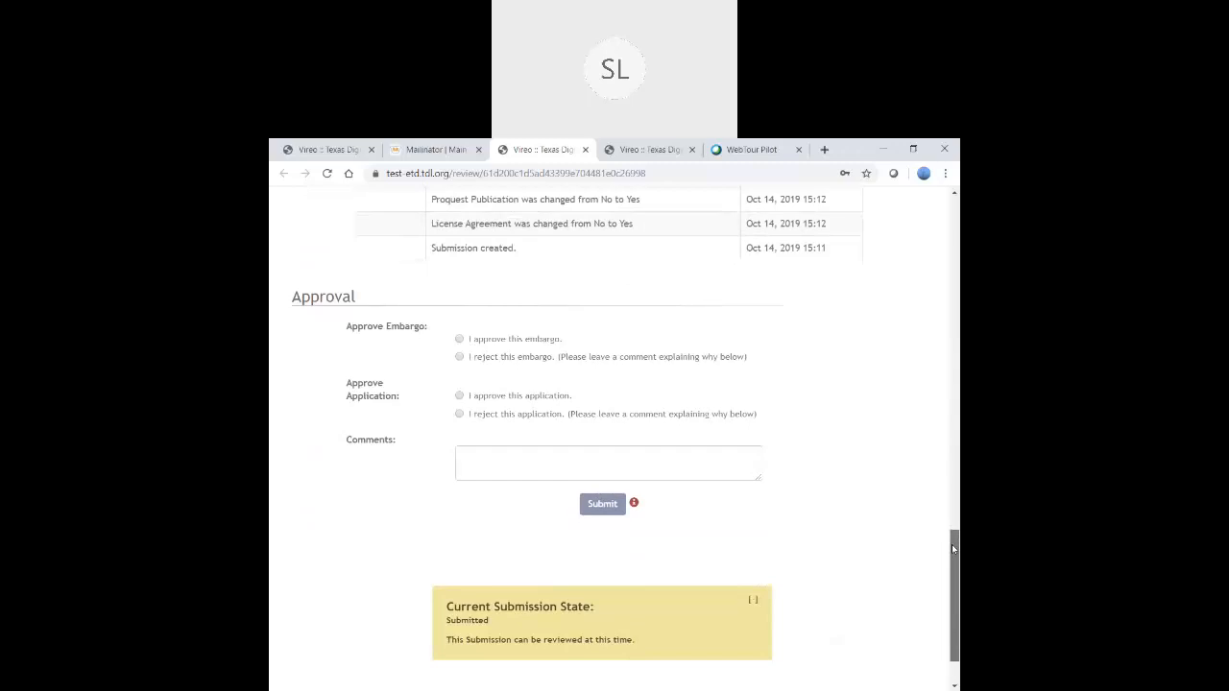
left_click_drag(953, 550, 953, 558)
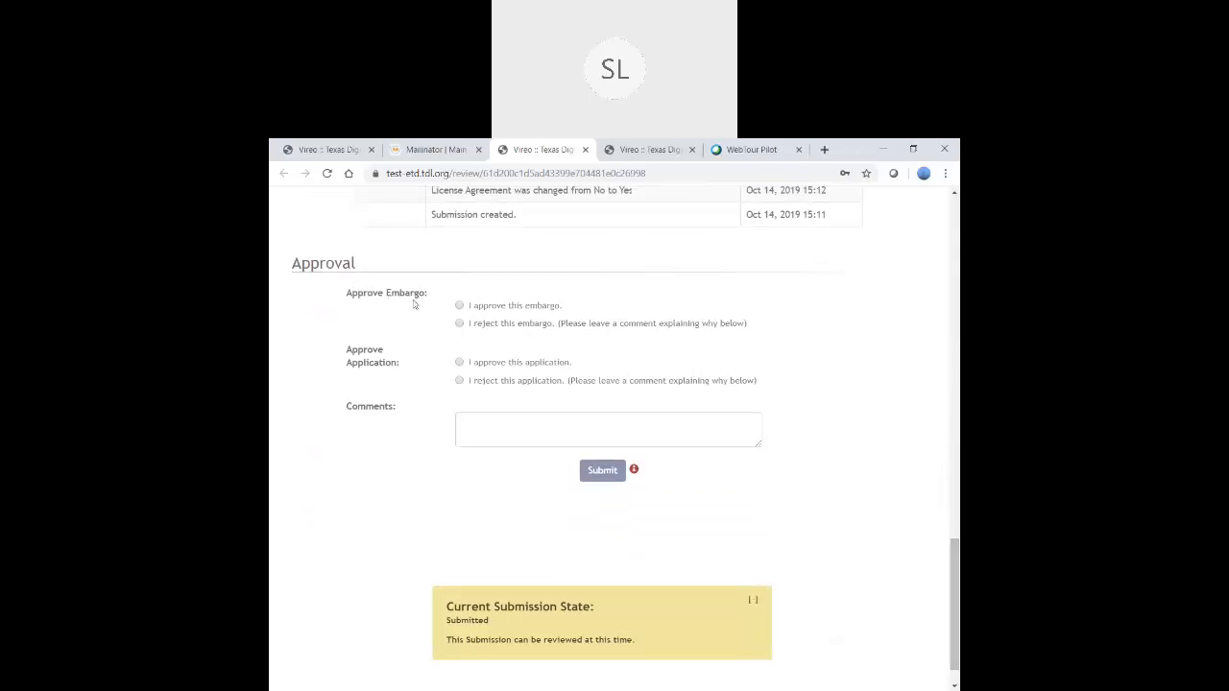
- Approve the embargo and the application with the comment 'Looks good.' and submit
left_click(462, 307)
left_click(462, 364)
left_click(482, 423)
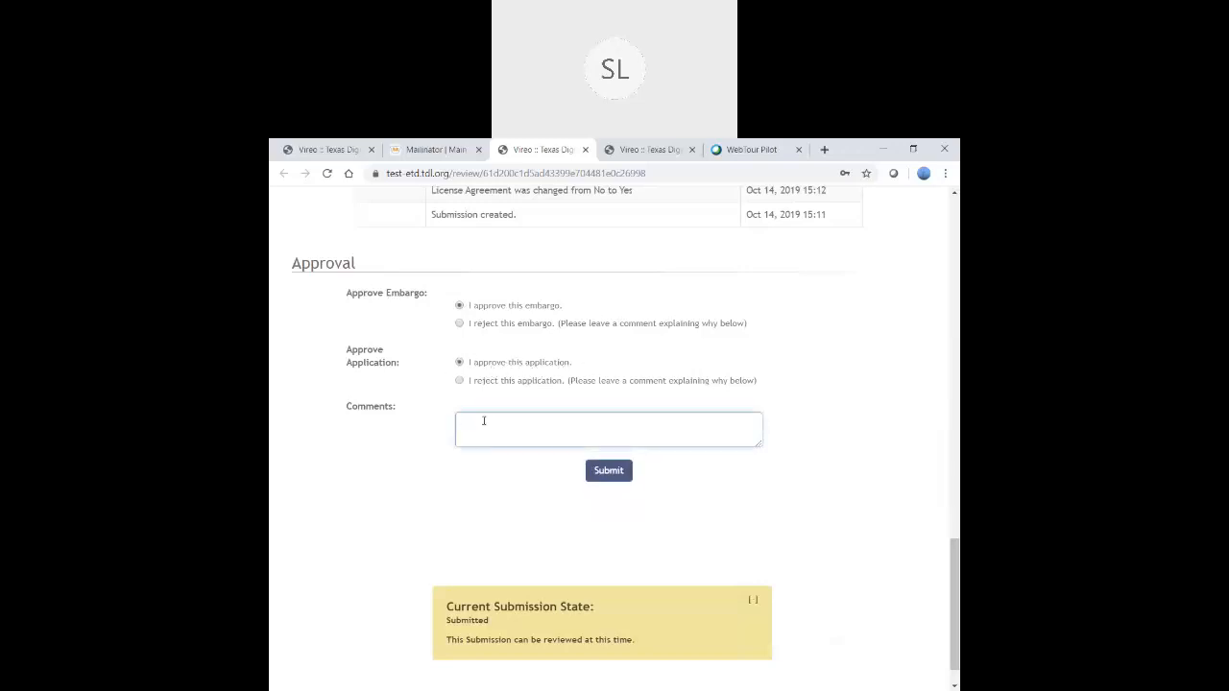
type("Looks good.")
left_click(609, 473)
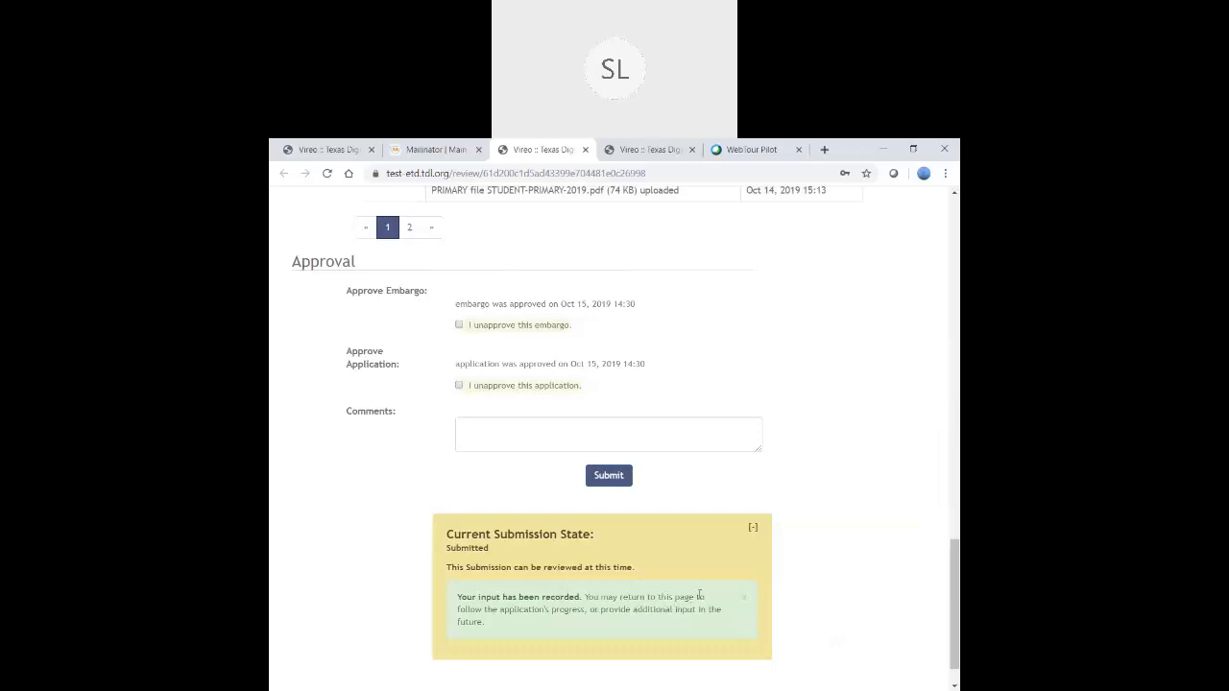
left_click_drag(952, 614, 951, 523)
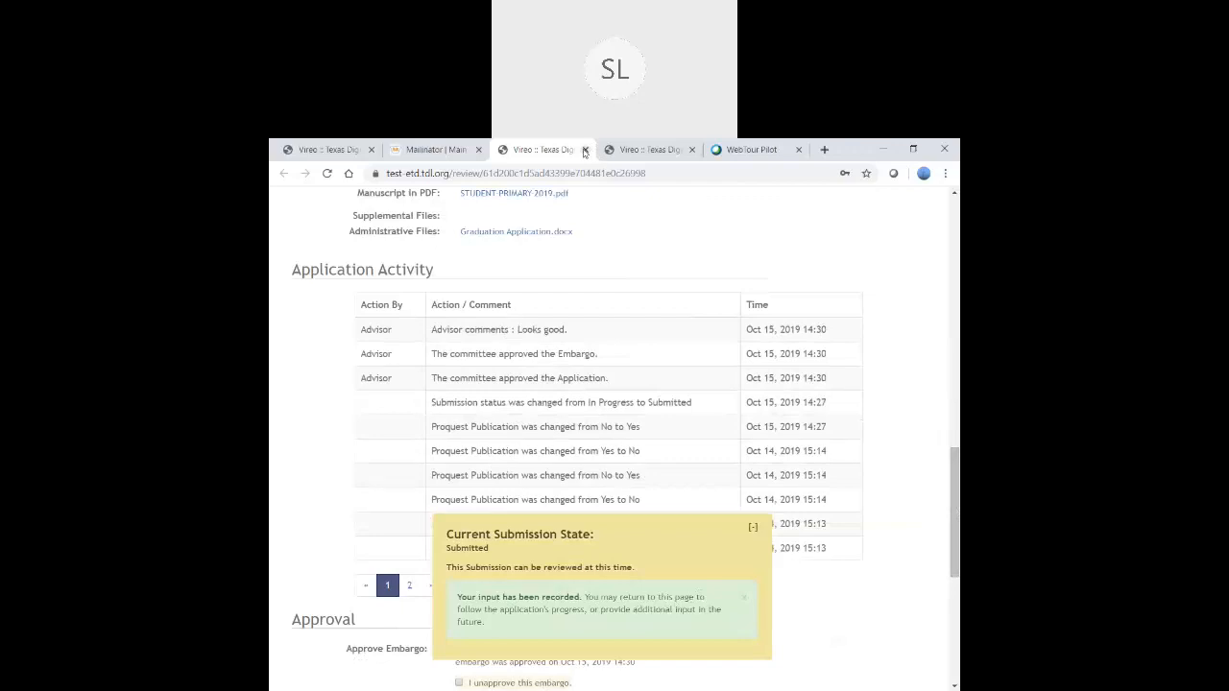
- Close the chair's review tab and switch back to the admin List ETDs tab
left_click(584, 151)
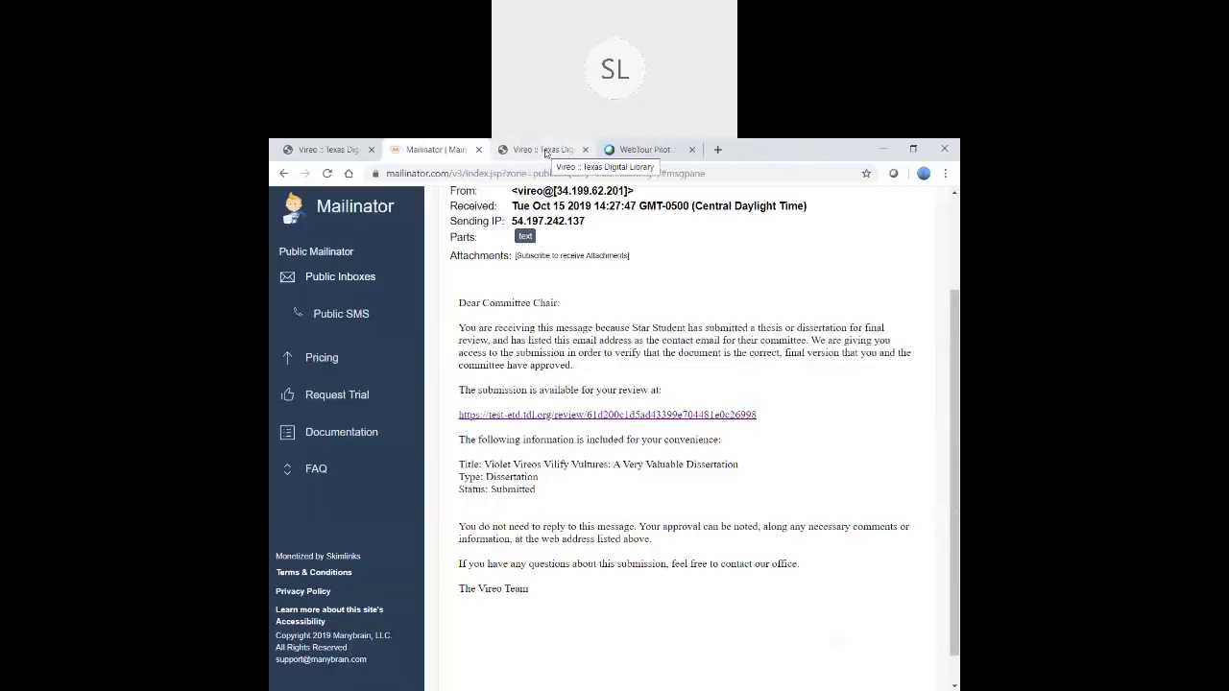
key("ctrl+shift+Tab")
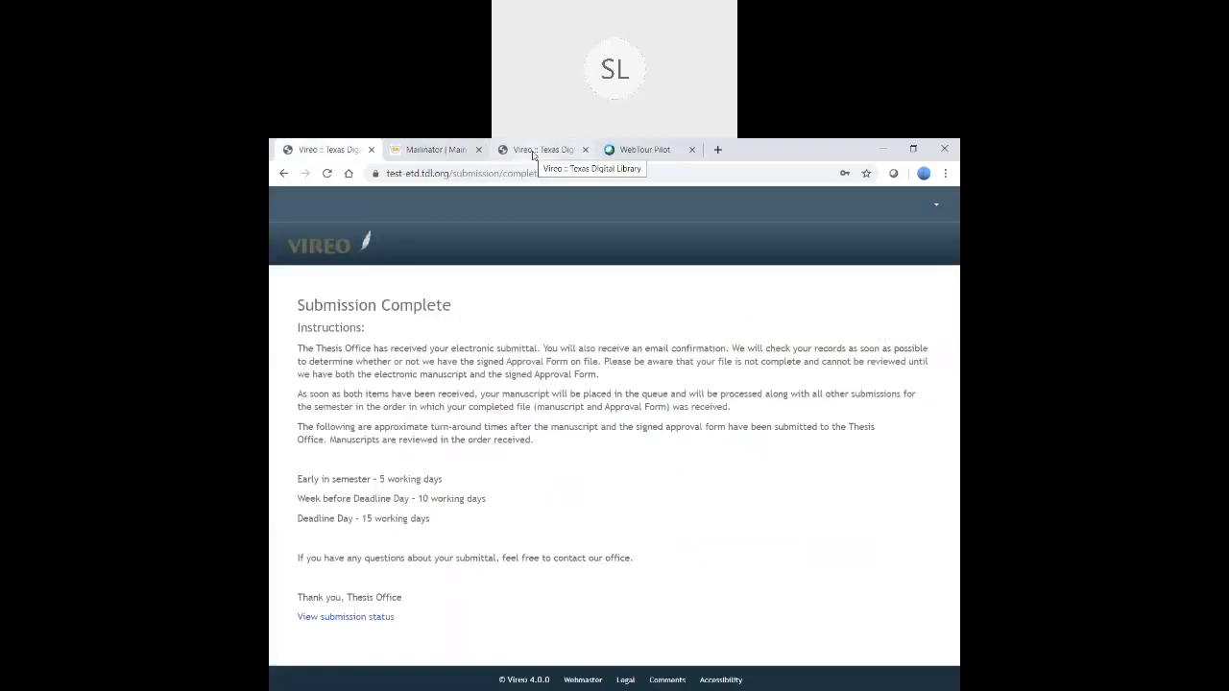
left_click(534, 153)
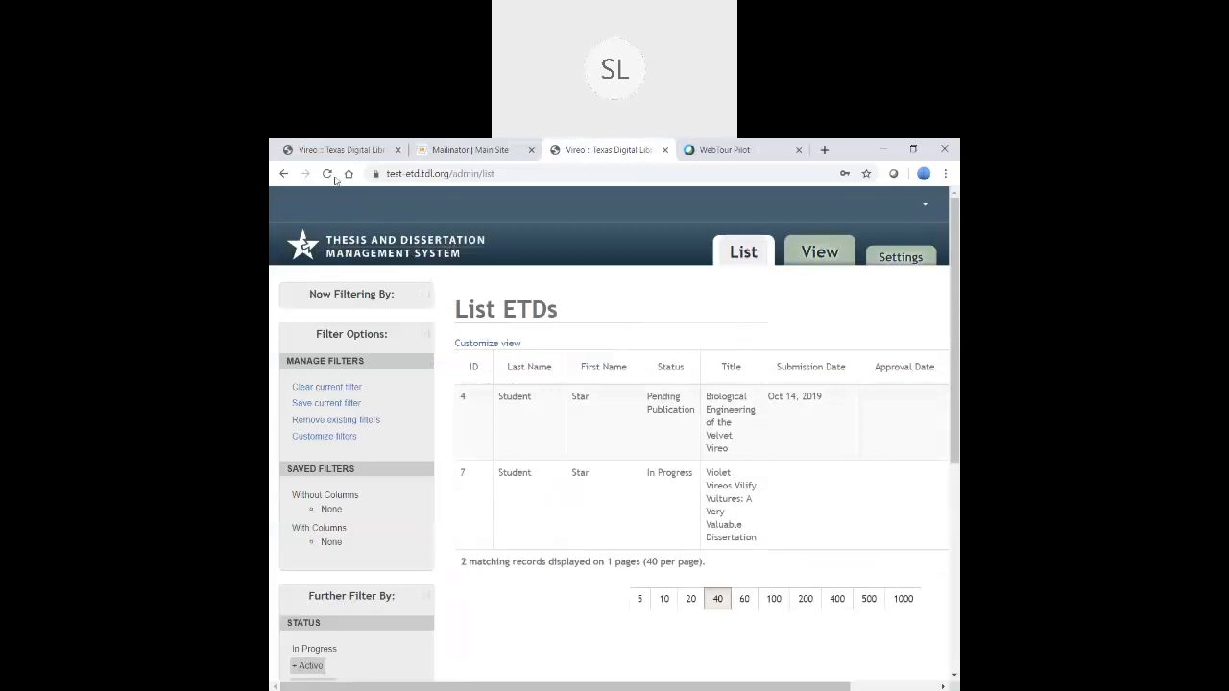
- Reload the List ETDs table and open submission 7's dissertation record, now Submitted
left_click(327, 173)
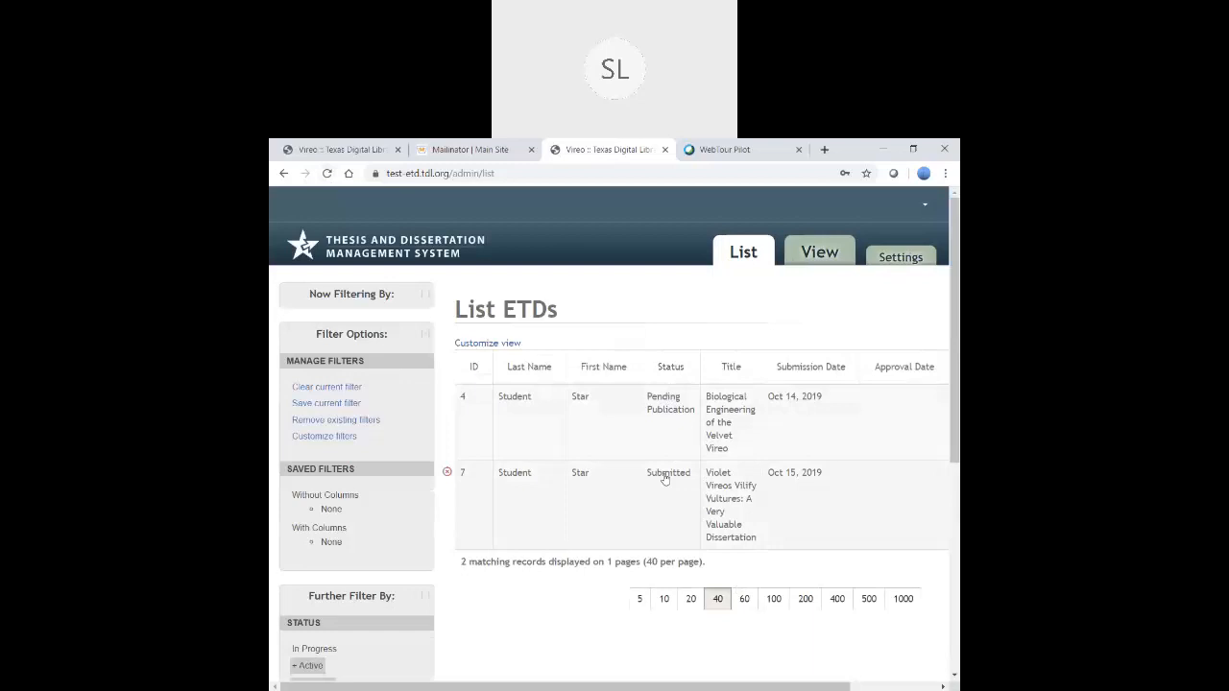
left_click(727, 491)
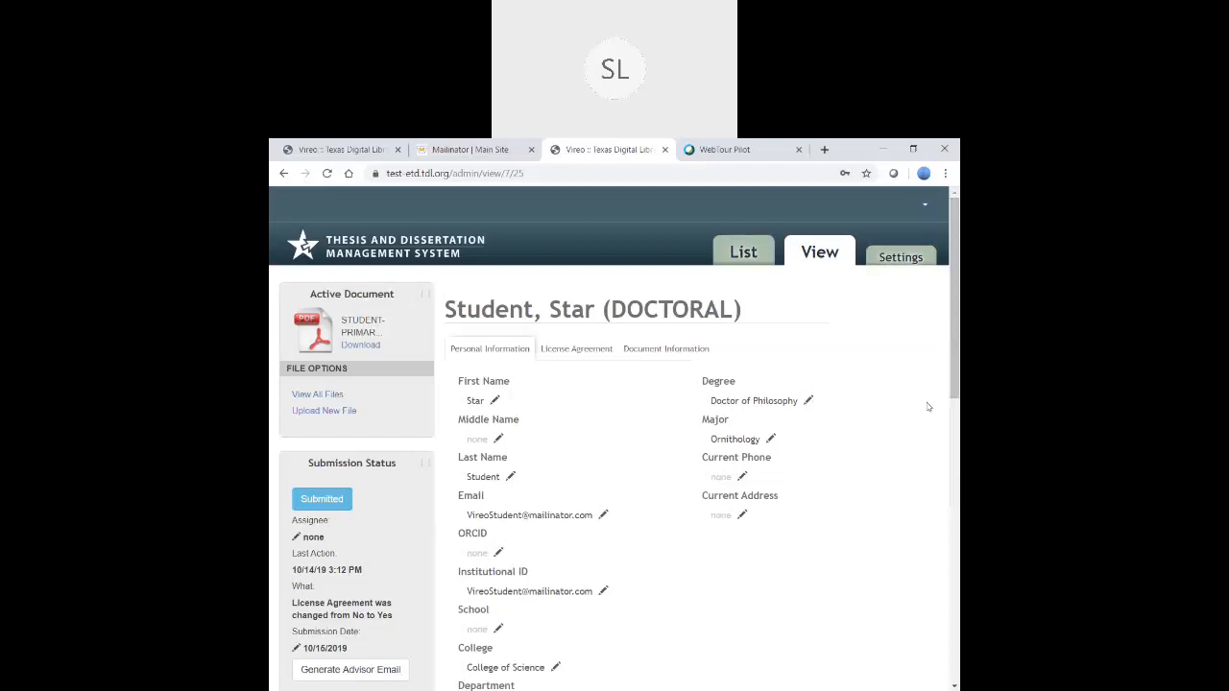
left_click(772, 439)
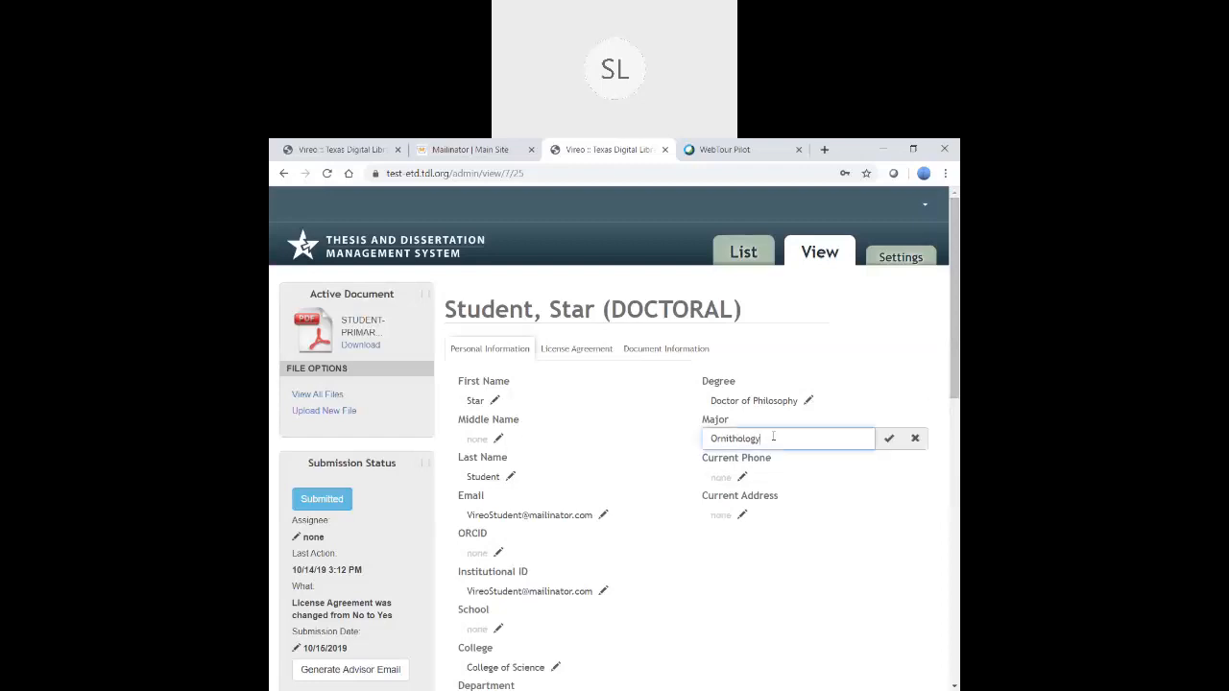
left_click_drag(758, 439, 710, 439)
left_click(916, 439)
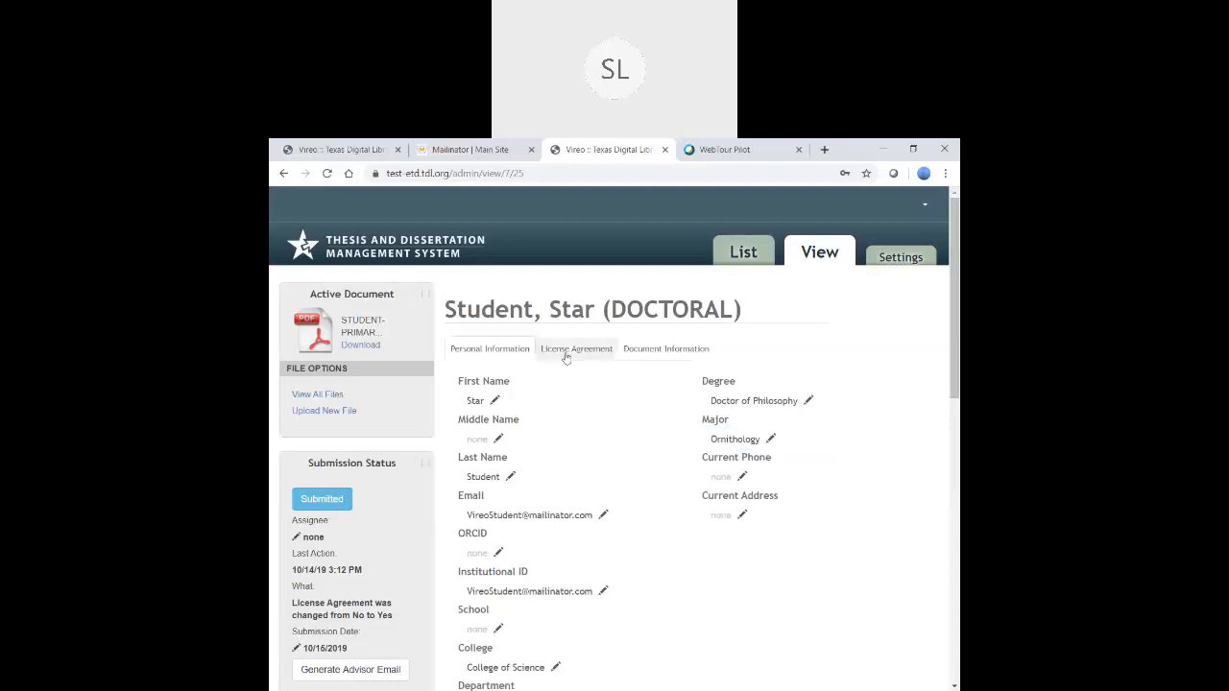
left_click(652, 351)
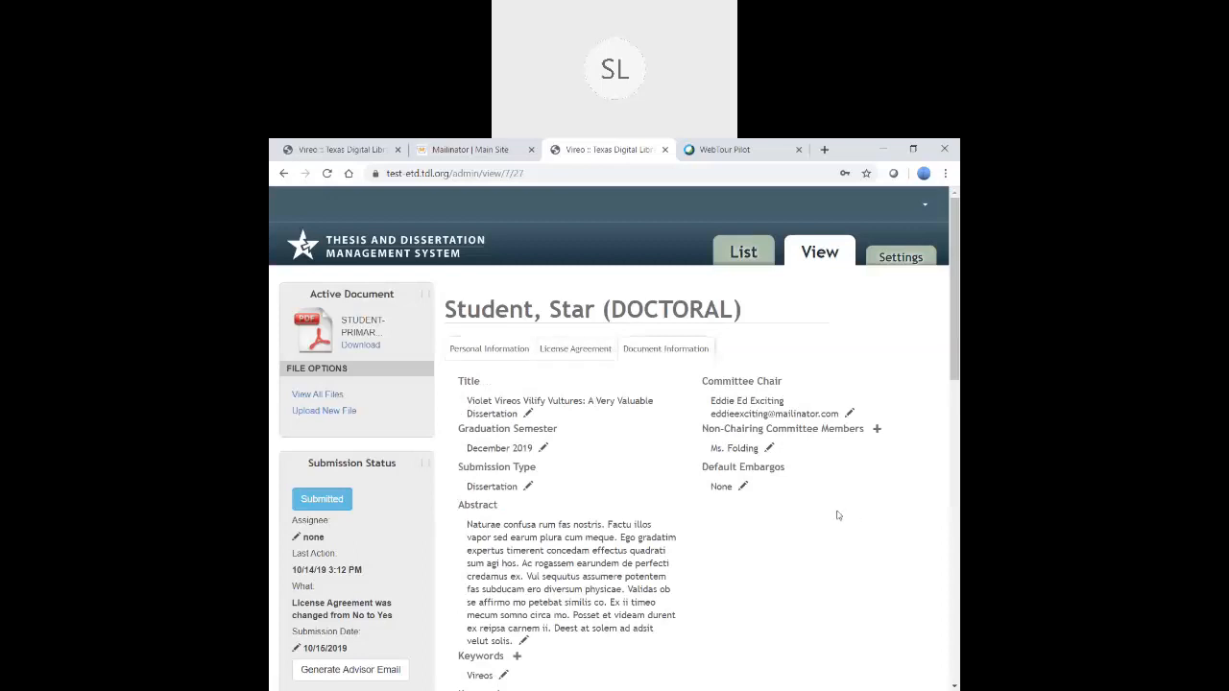
left_click(472, 350)
scroll(413, 509, "down", 2)
scroll(413, 509, "down", 3)
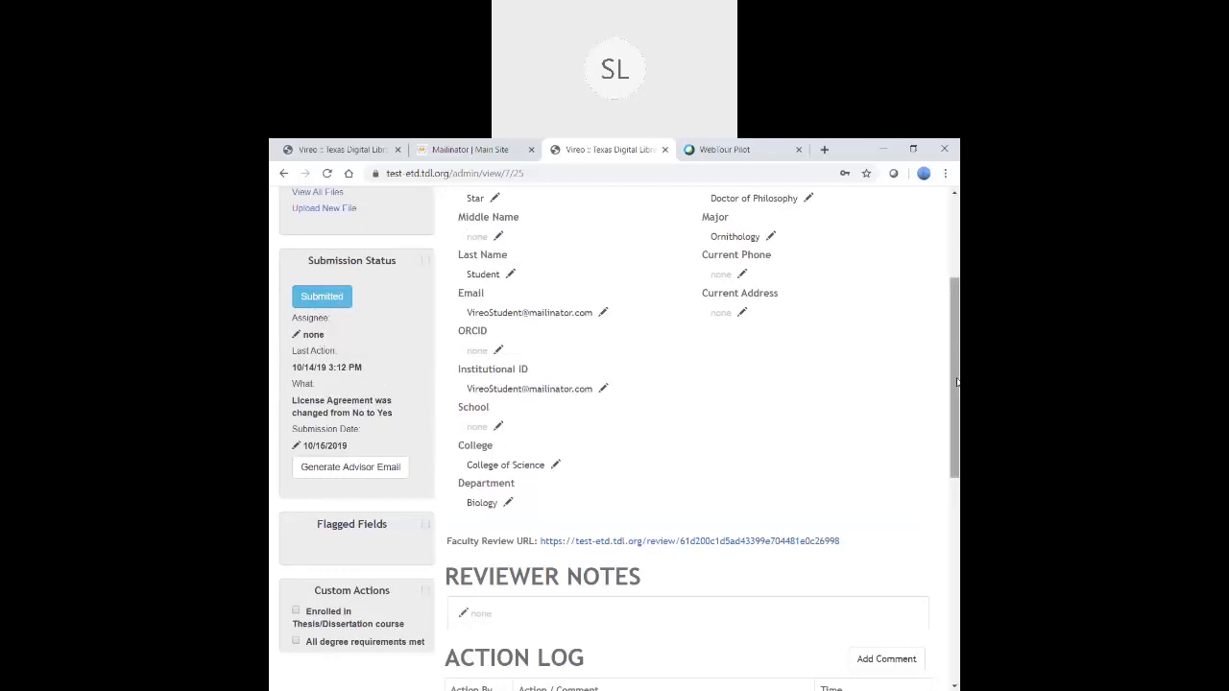
- Check the custom actions 'Enrolled in Thesis/Dissertation course' and 'All degree requirements met'
left_click_drag(953, 383, 953, 513)
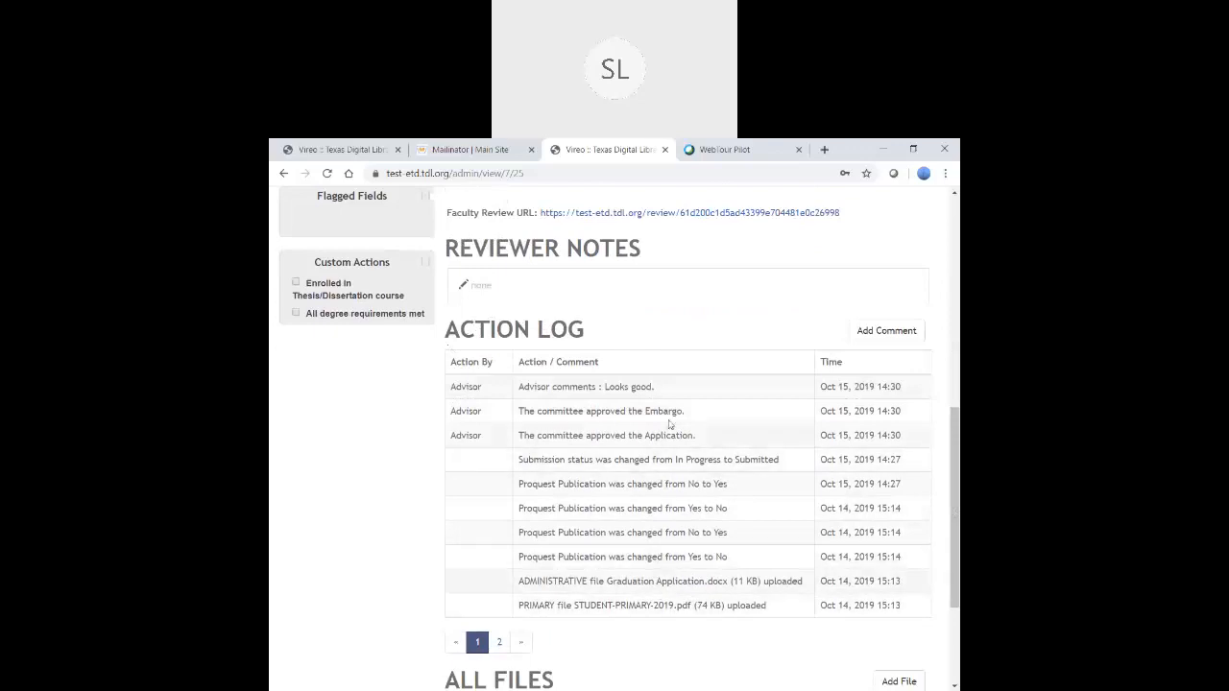
left_click_drag(956, 448, 949, 401)
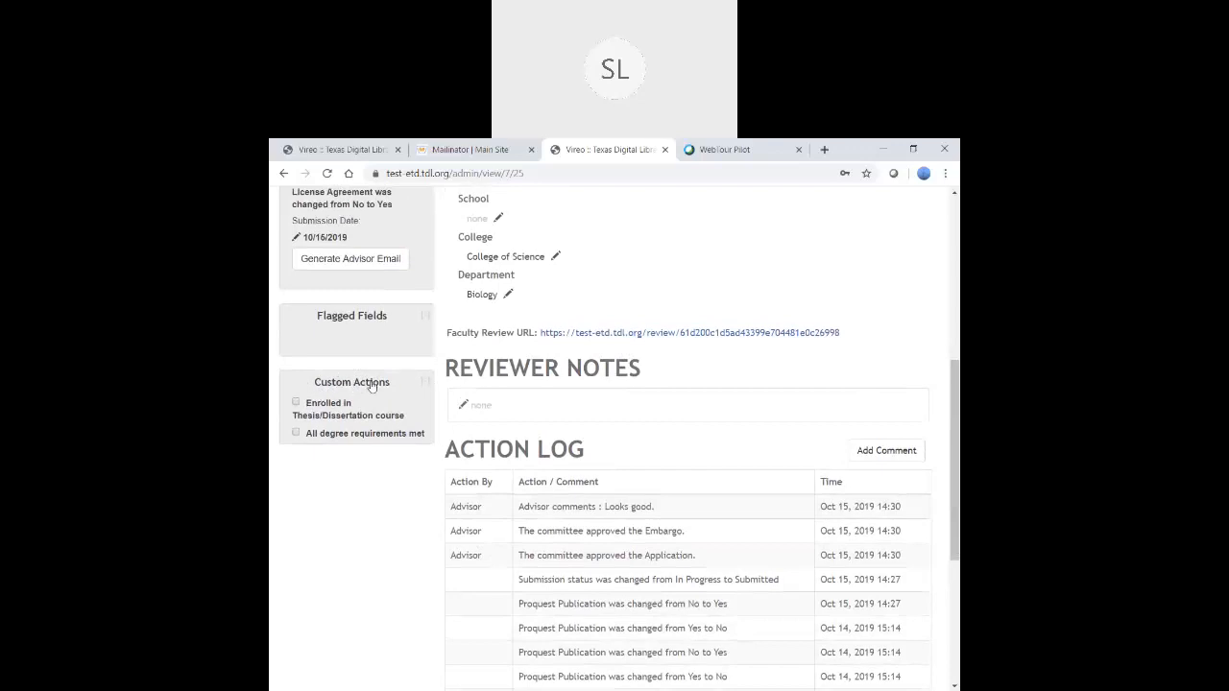
left_click(297, 404)
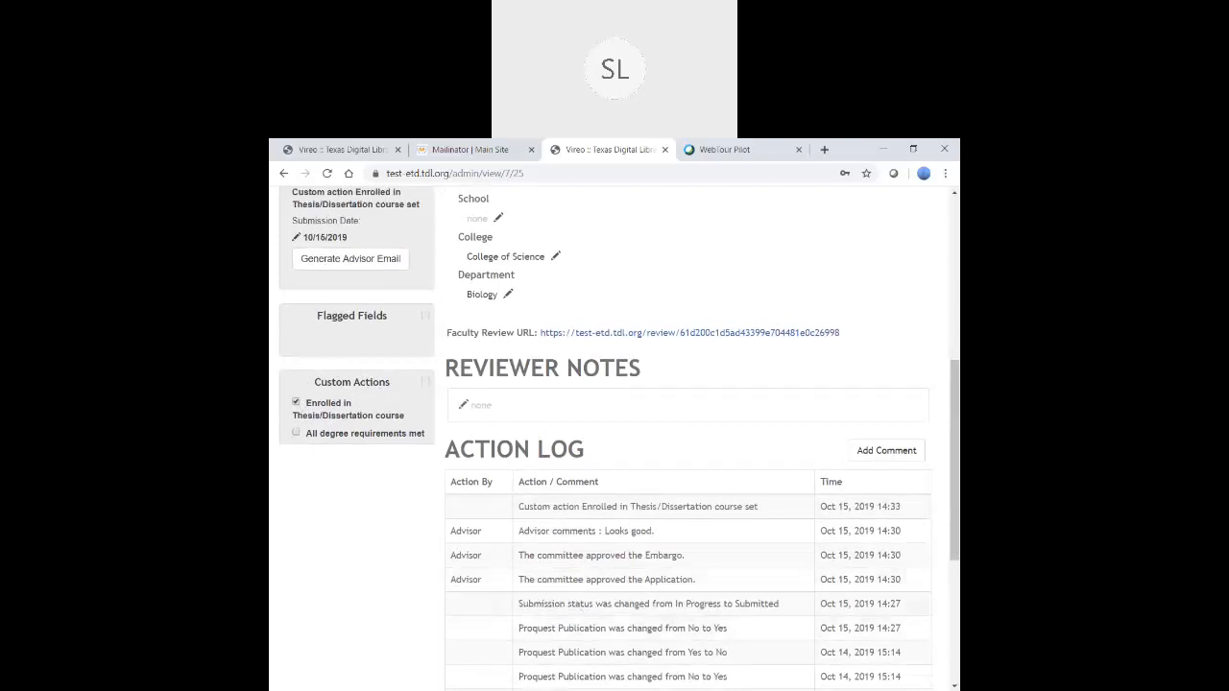
left_click(296, 434)
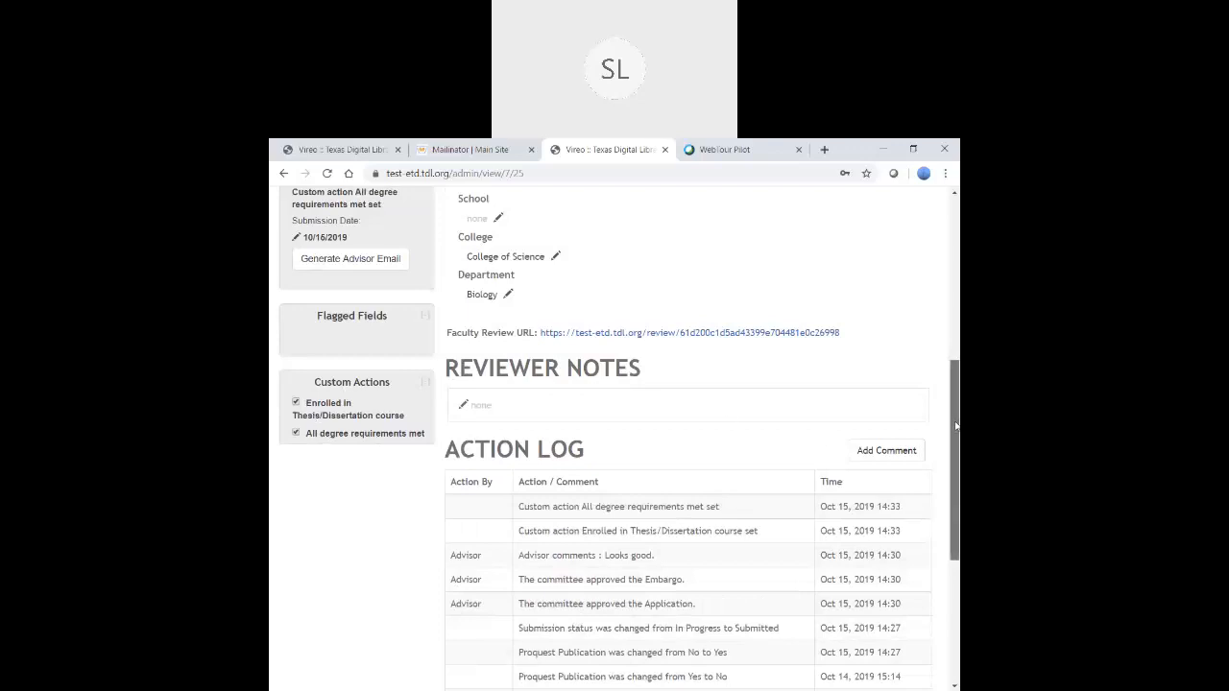
- Scroll through the record and jump down to the list of all files
left_click_drag(957, 423, 956, 446)
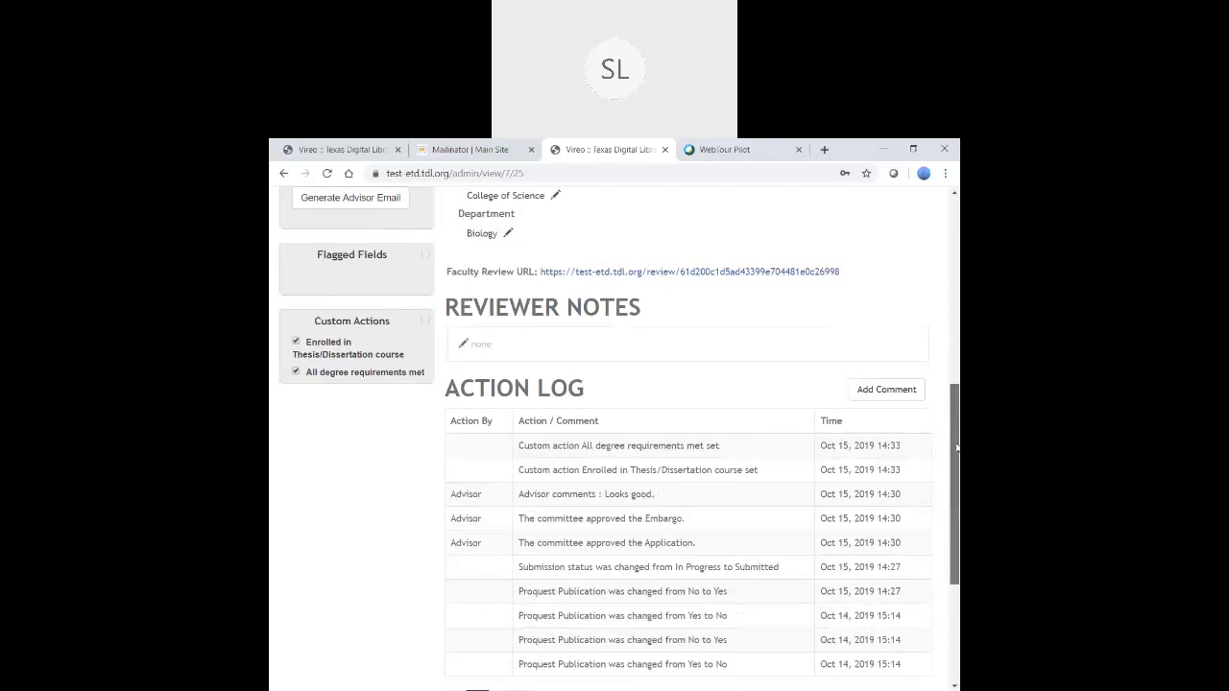
left_click_drag(957, 447, 951, 563)
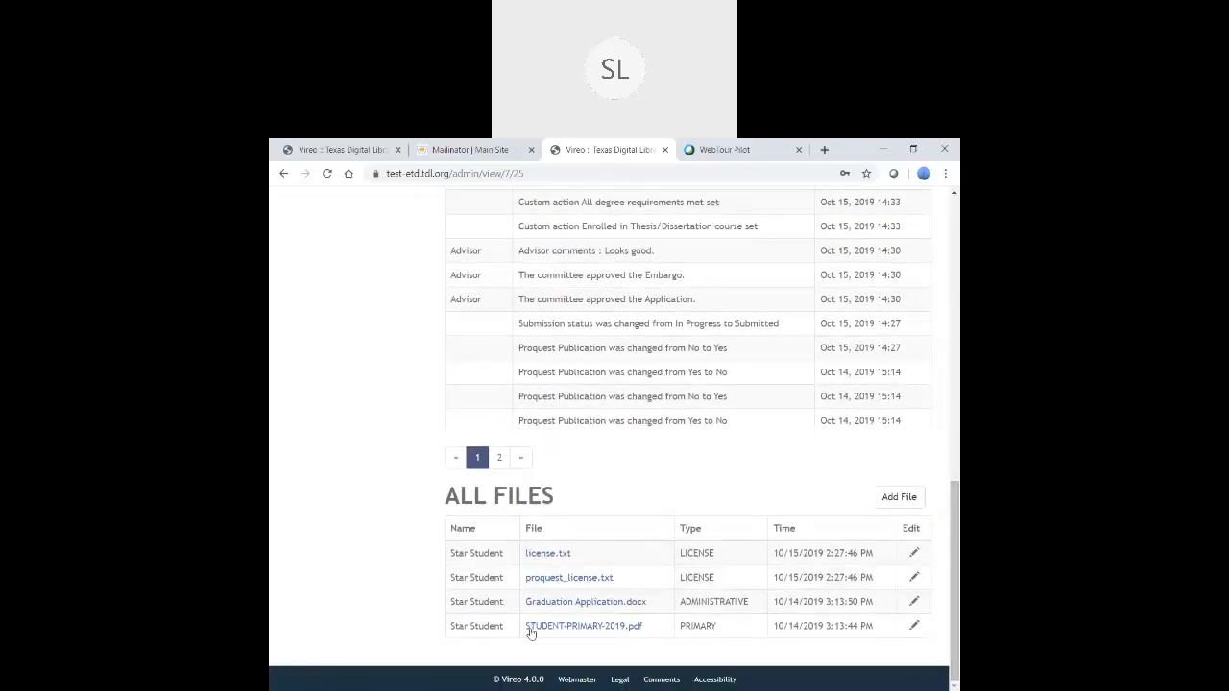
left_click_drag(955, 548, 956, 265)
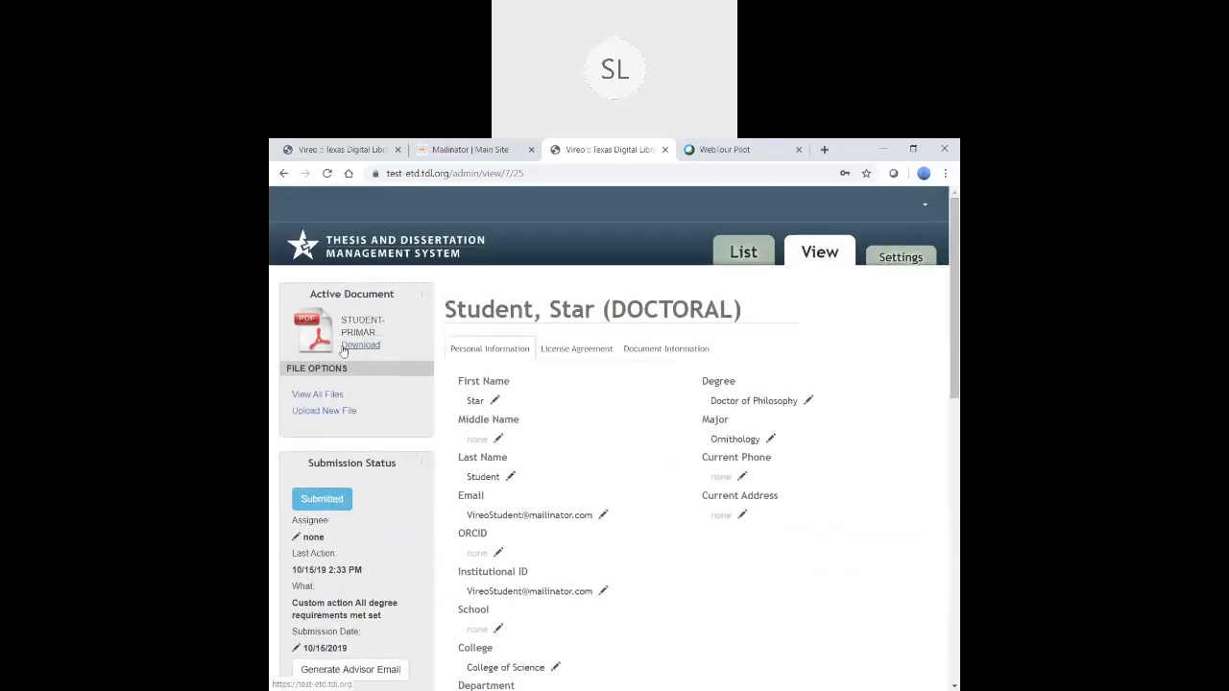
left_click(310, 398)
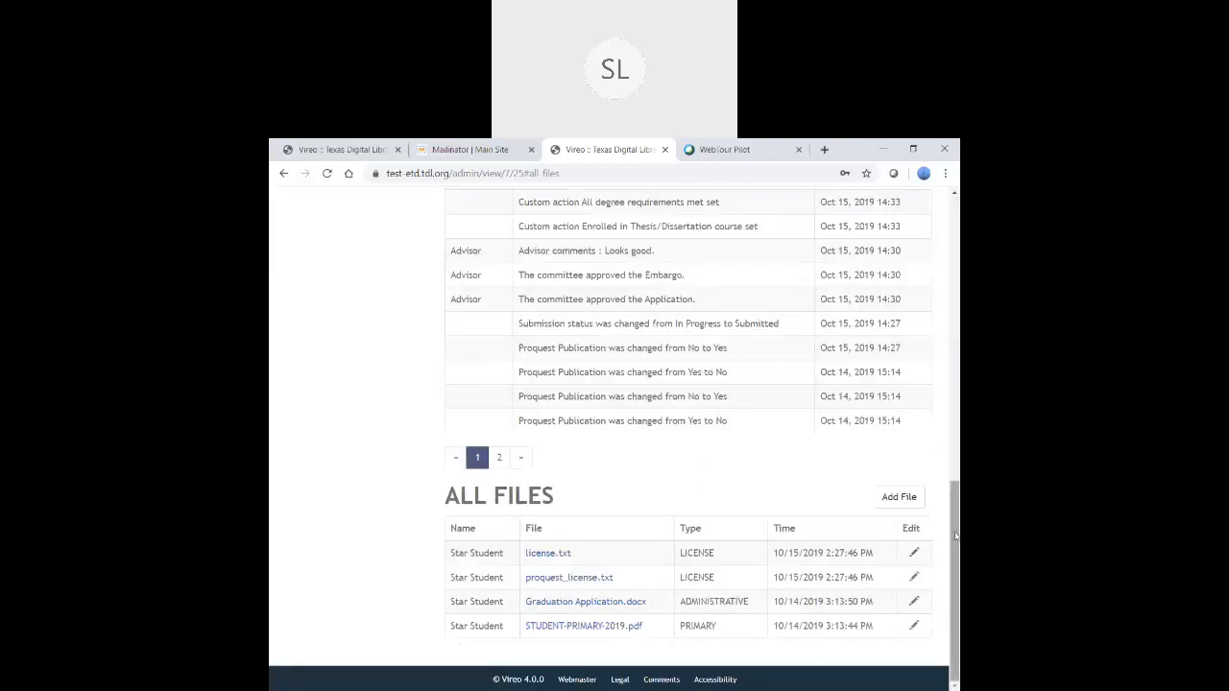
left_click_drag(957, 535, 956, 471)
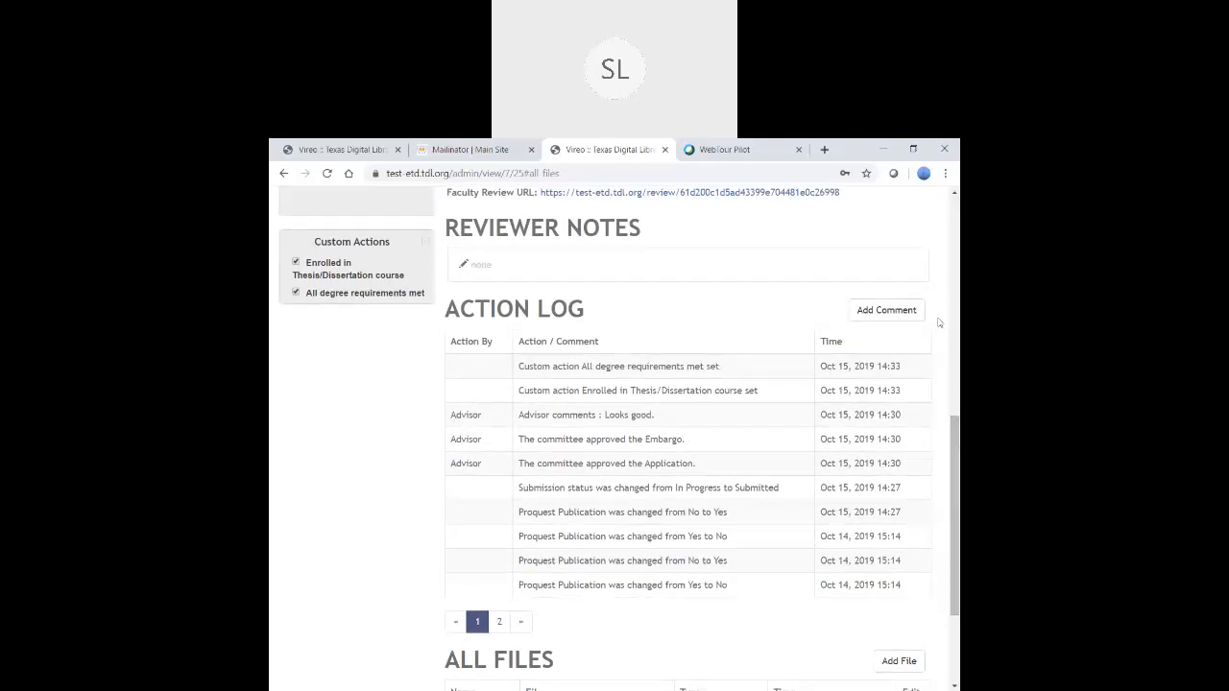
- Preview the Add Comment form's message templates, dismiss it unposted, and scroll to All Files
left_click(885, 311)
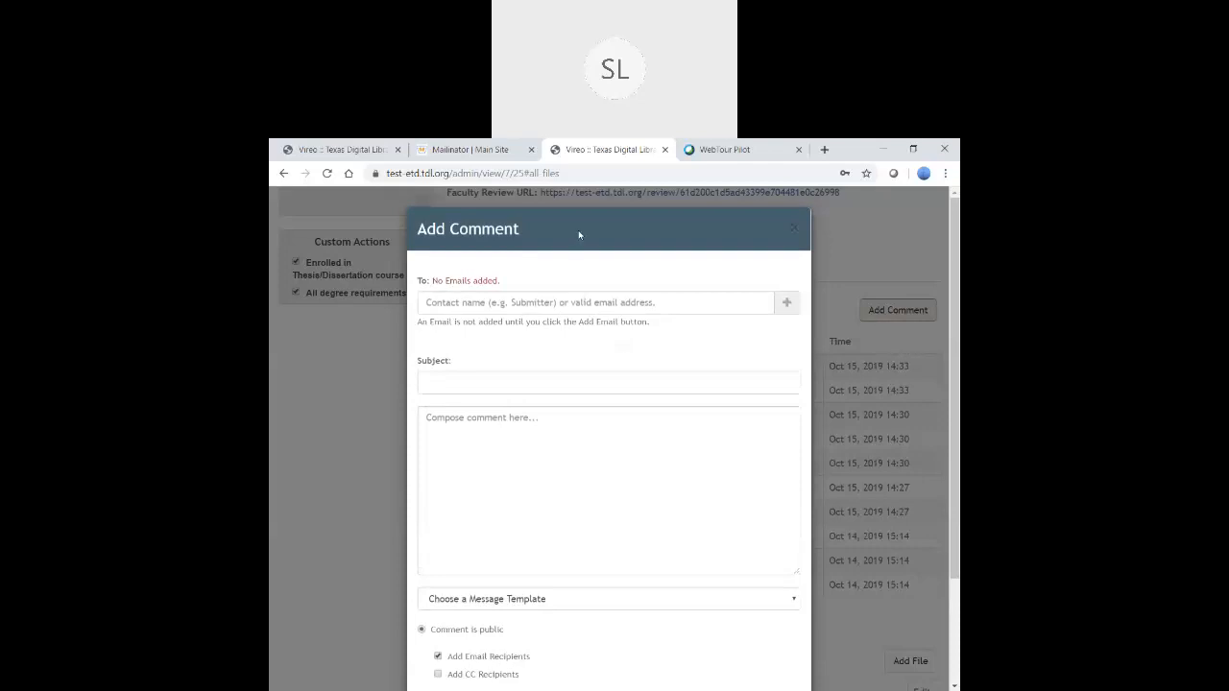
left_click(541, 452)
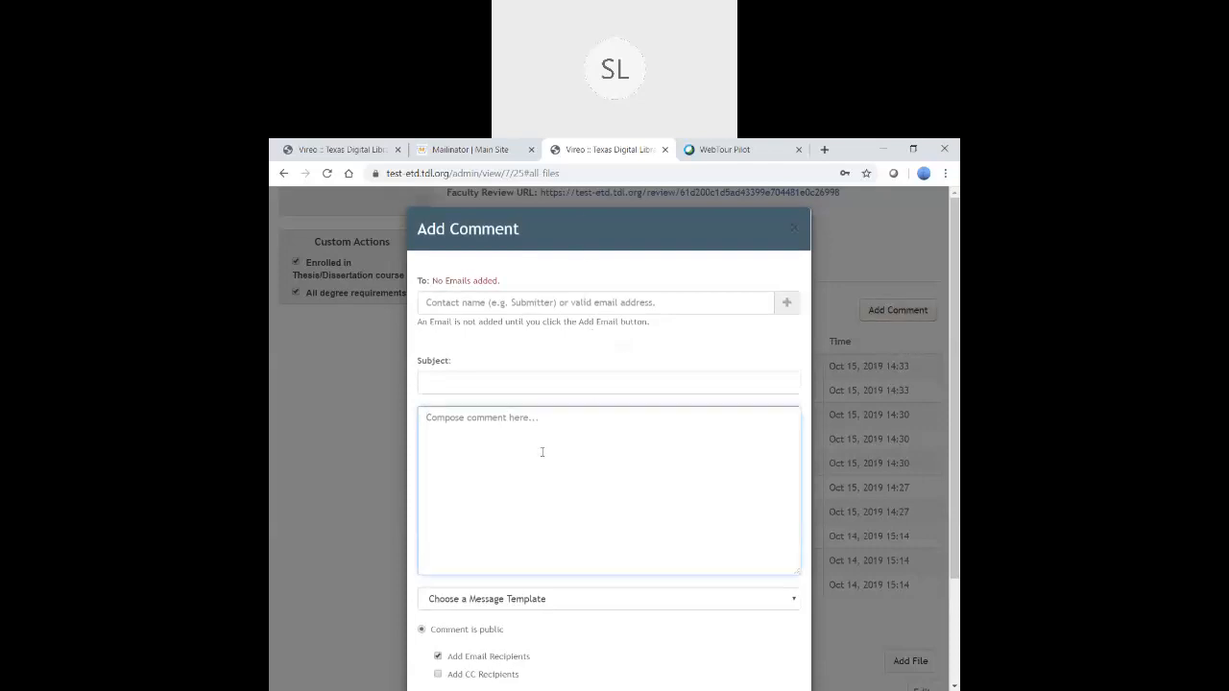
left_click(567, 601)
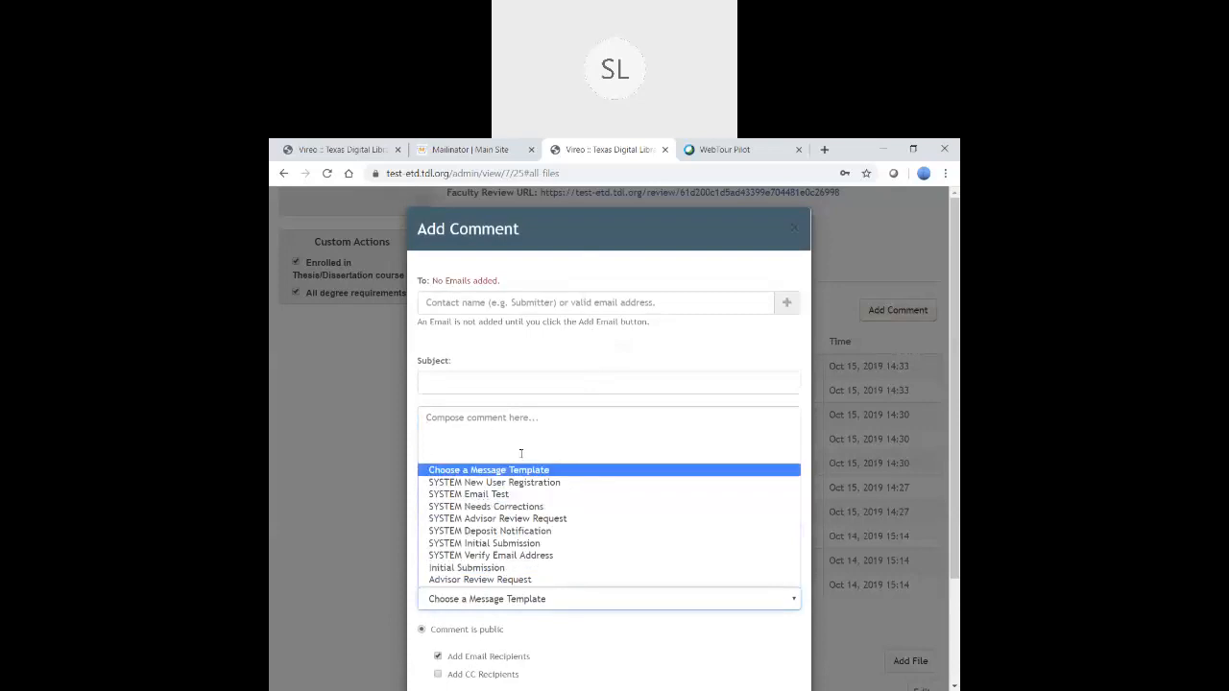
left_click(343, 491)
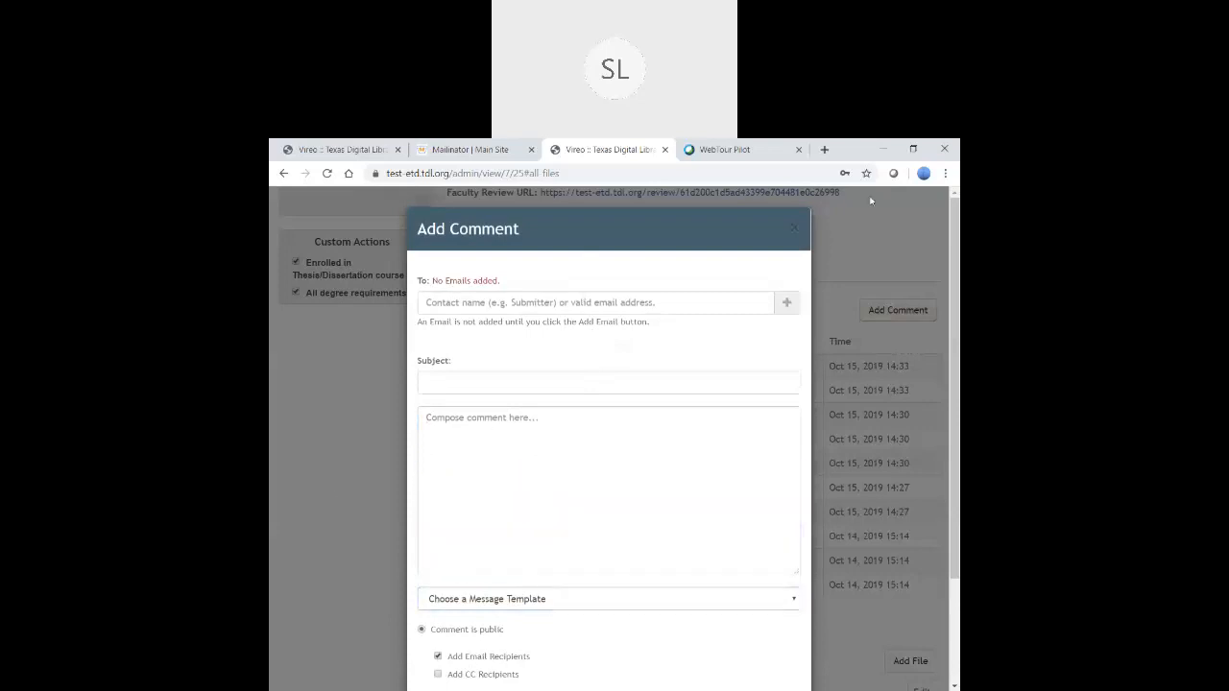
left_click(797, 230)
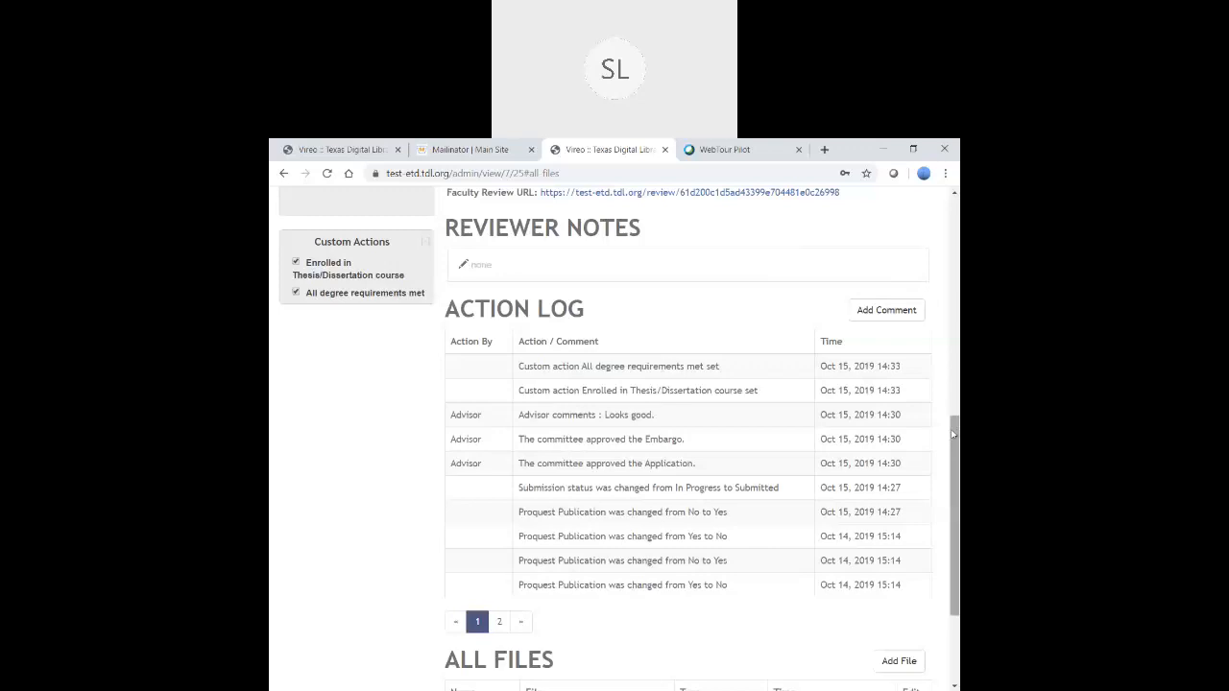
left_click_drag(954, 434, 954, 499)
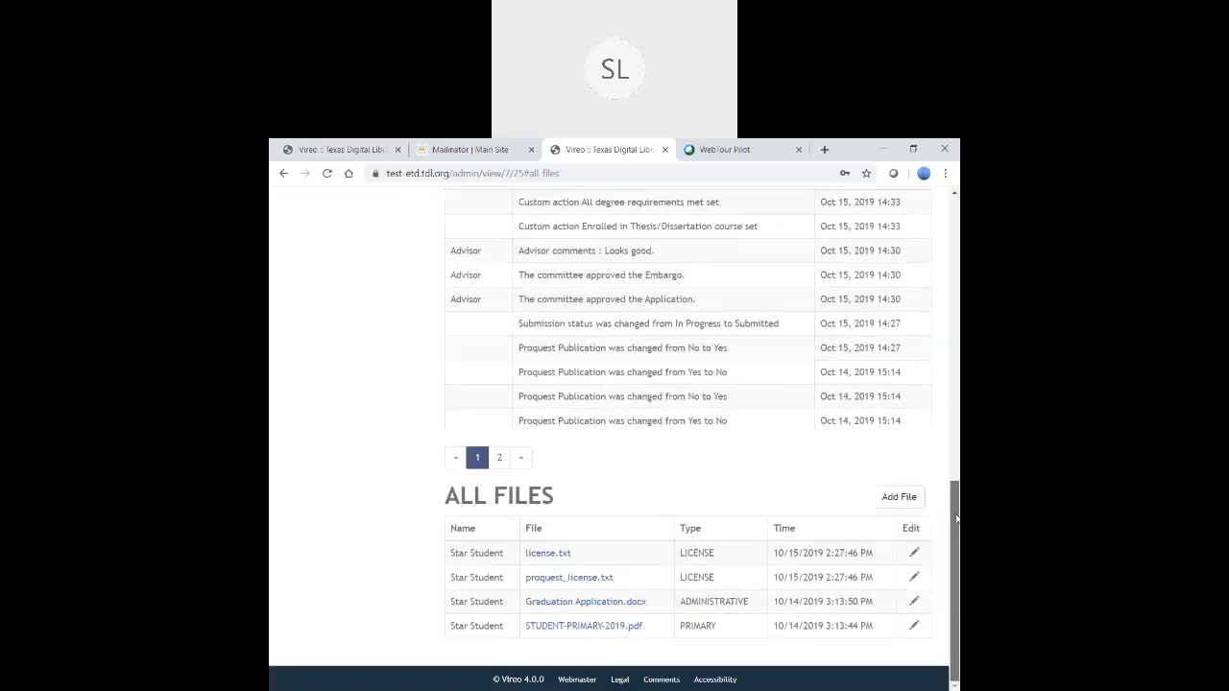
- Open Add File set to 'Add additional document' and show the New Document Type list
left_click(901, 499)
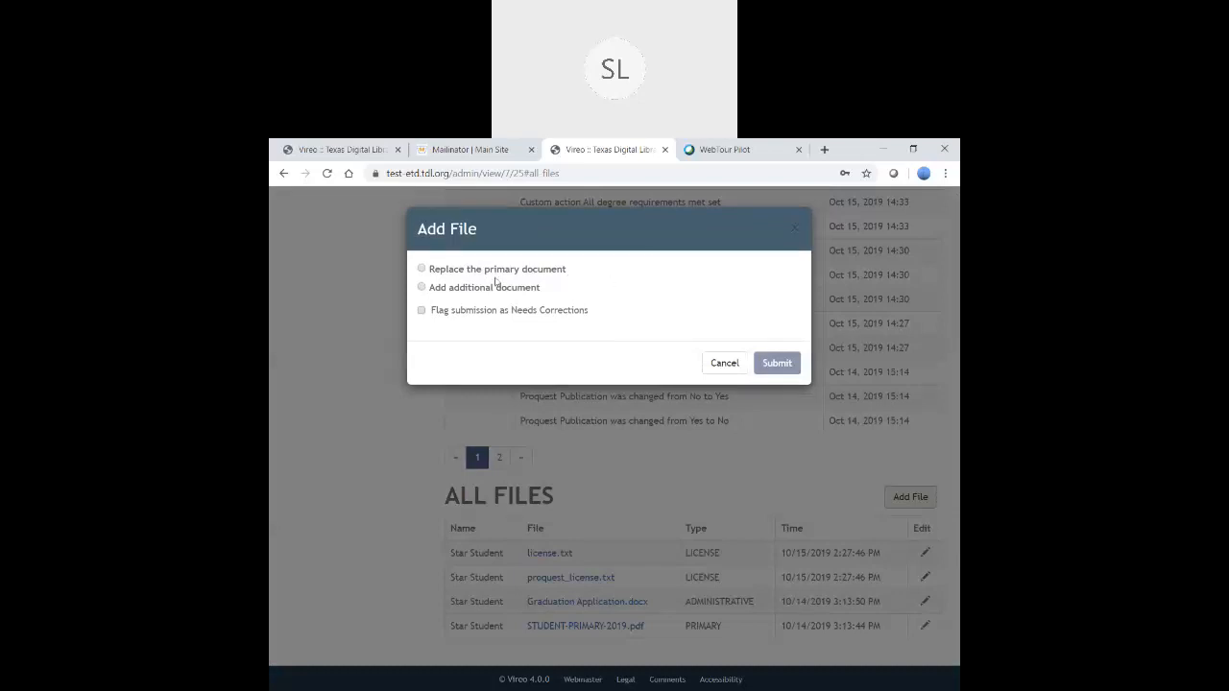
left_click(422, 268)
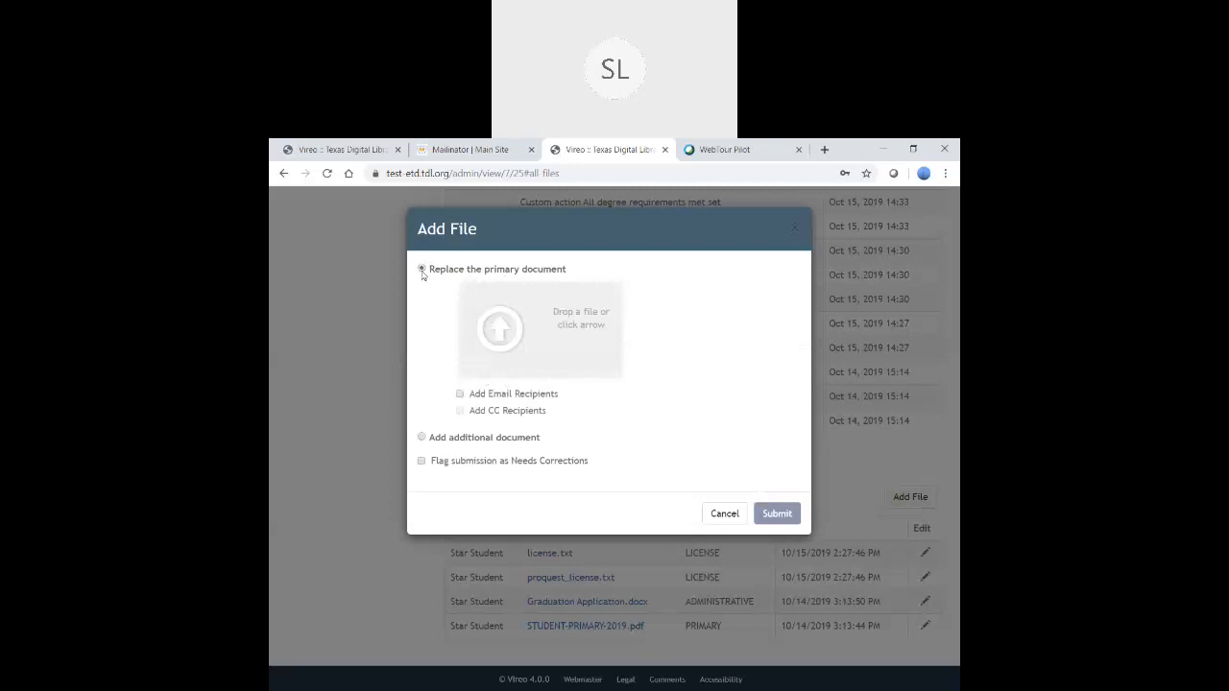
left_click(421, 437)
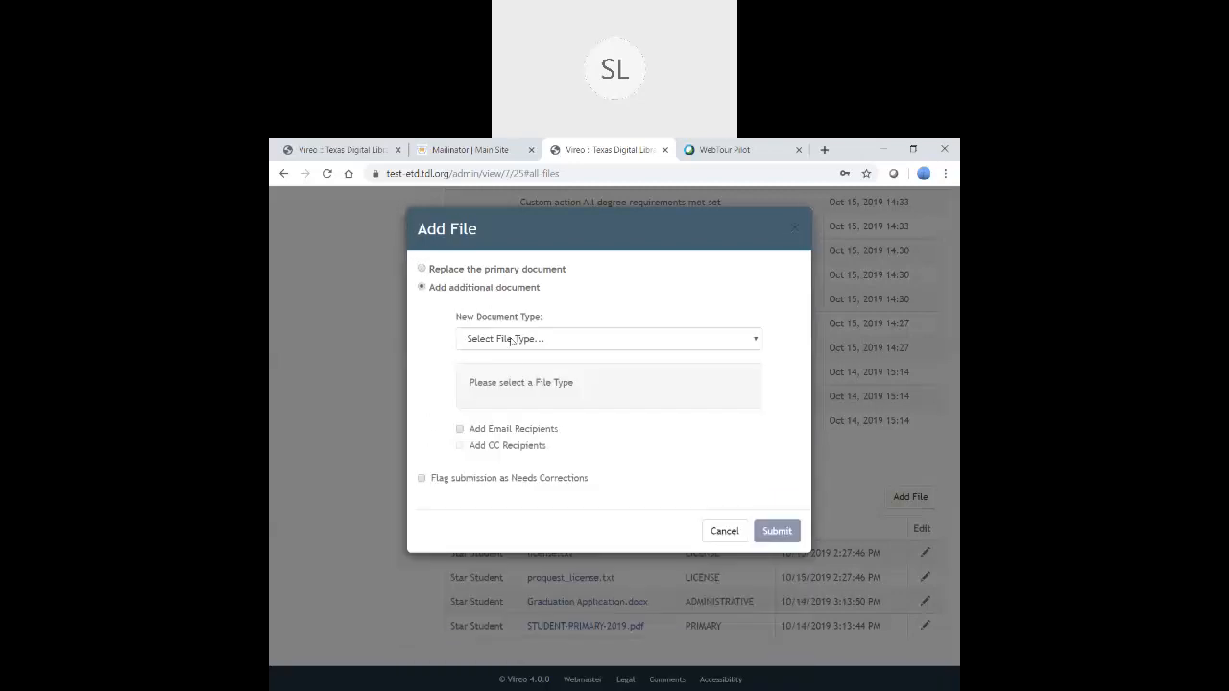
left_click(508, 341)
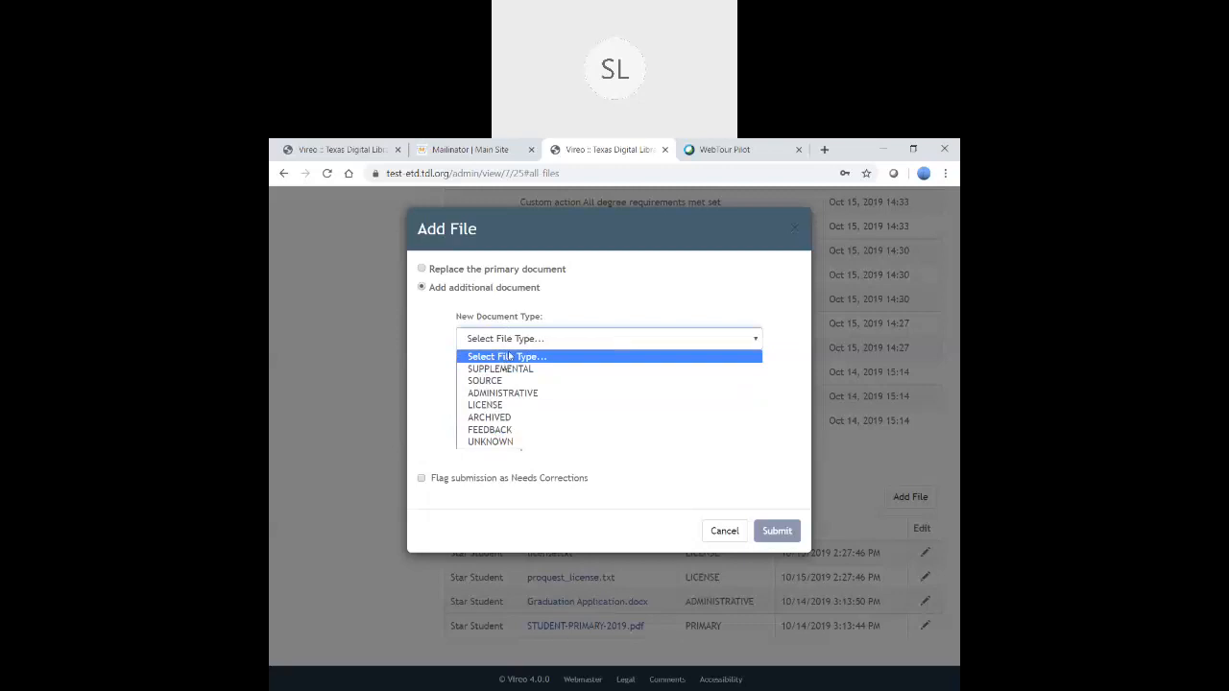
- Set the document type to FEEDBACK and attach 'Feedback on submission.docx'
left_click(491, 430)
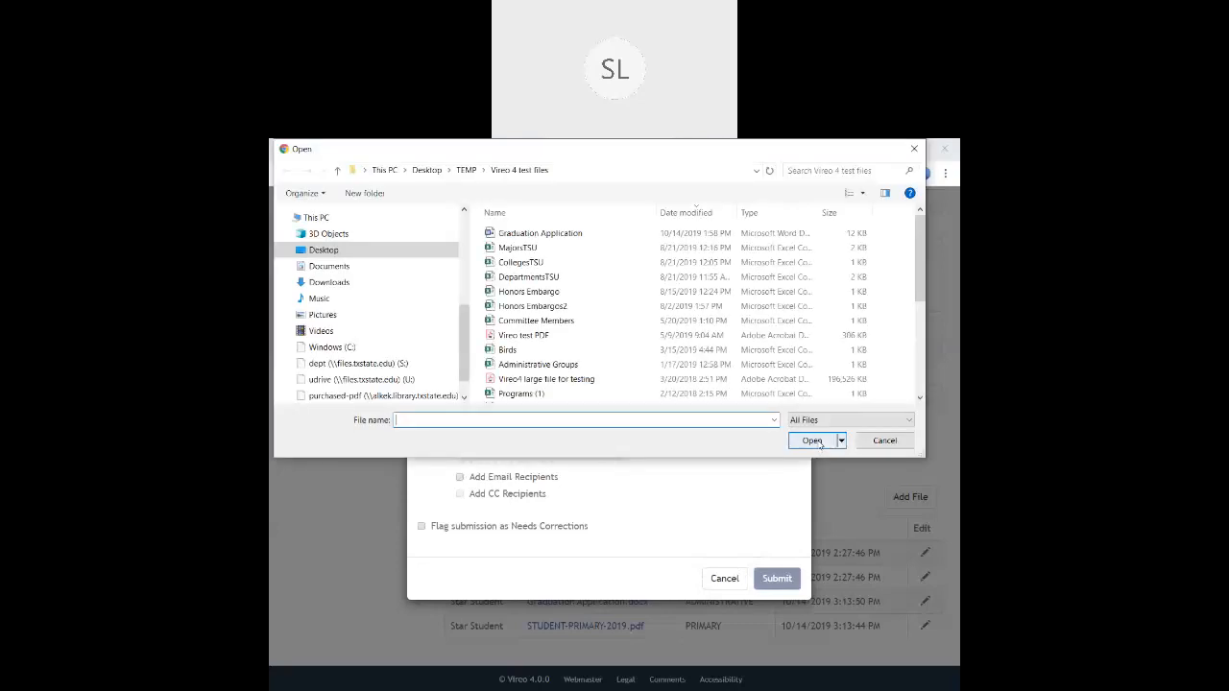
scroll(631, 337, "down", 2)
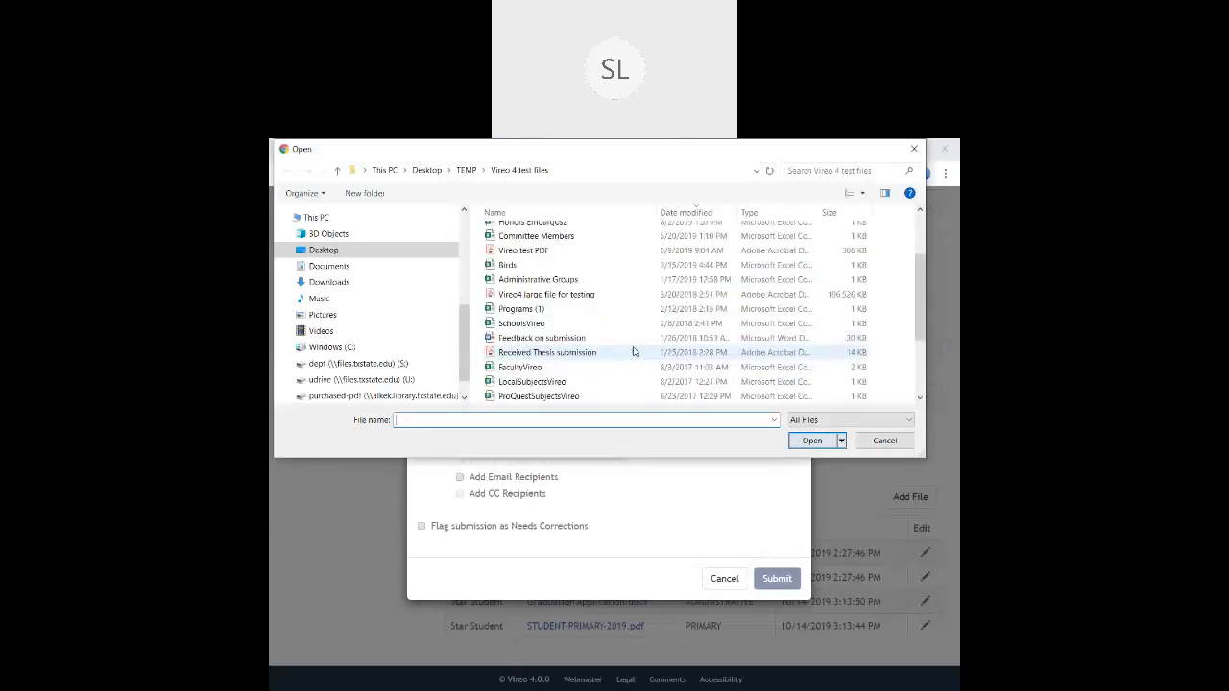
left_click(557, 340)
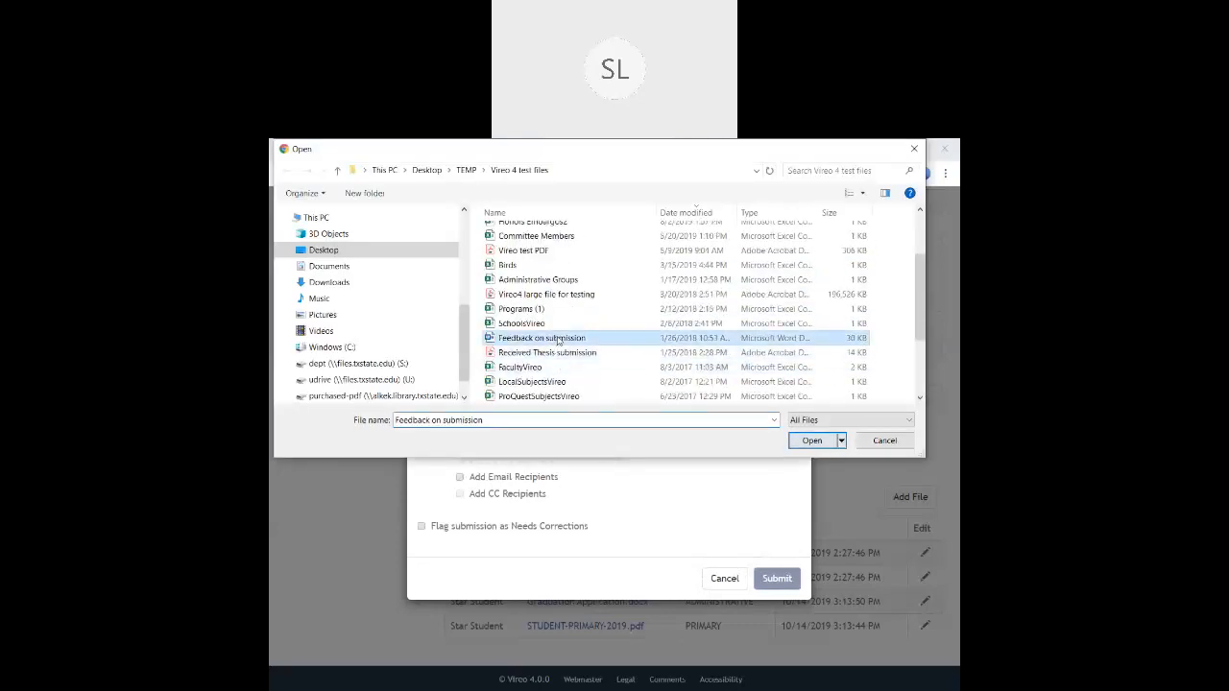
left_click(809, 441)
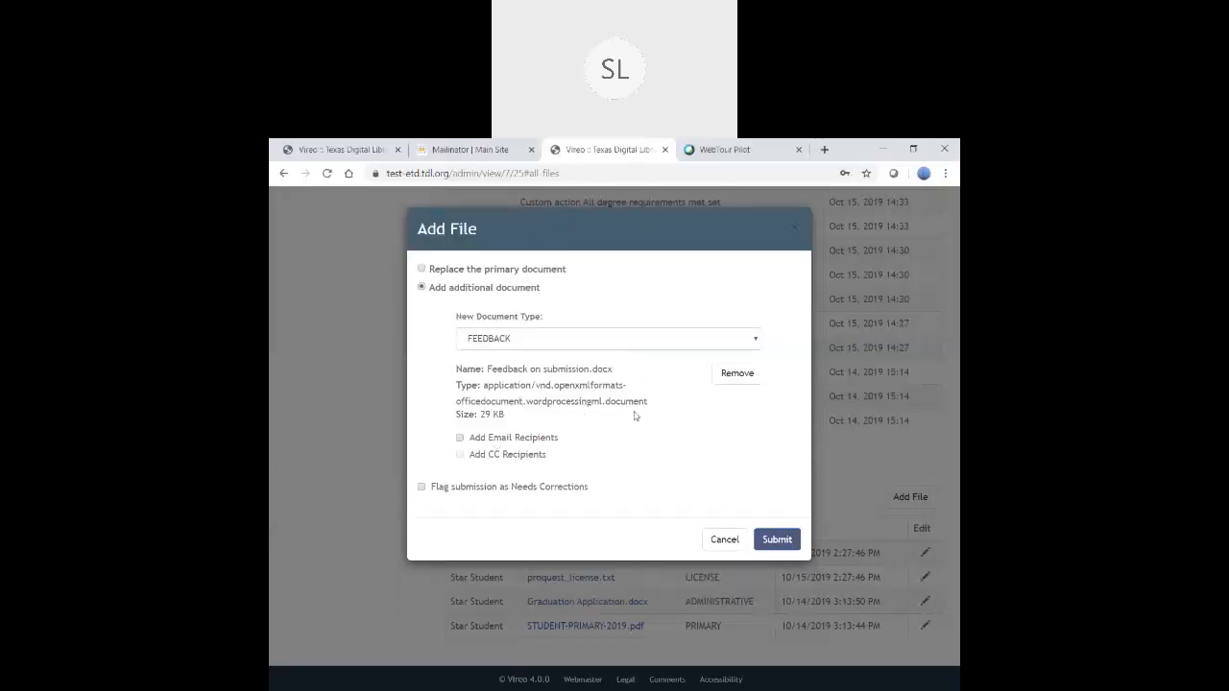
- Enable email recipients and add the student's e-mail address to the upload notification
left_click(464, 439)
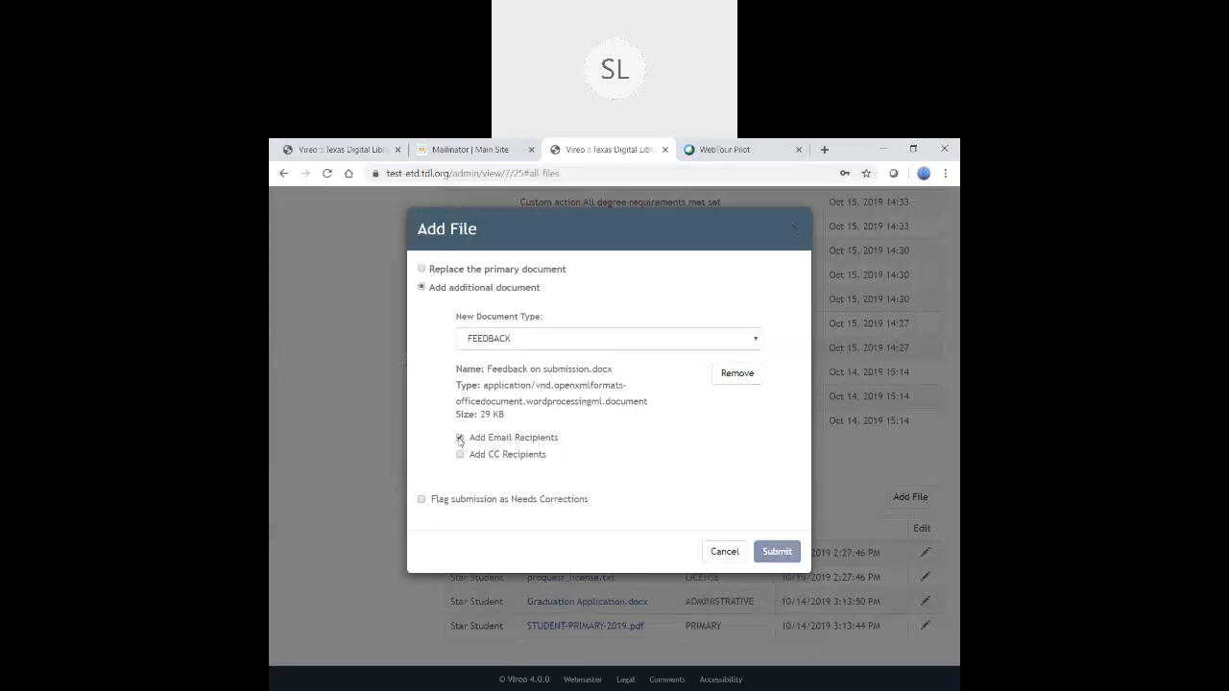
left_click(477, 502)
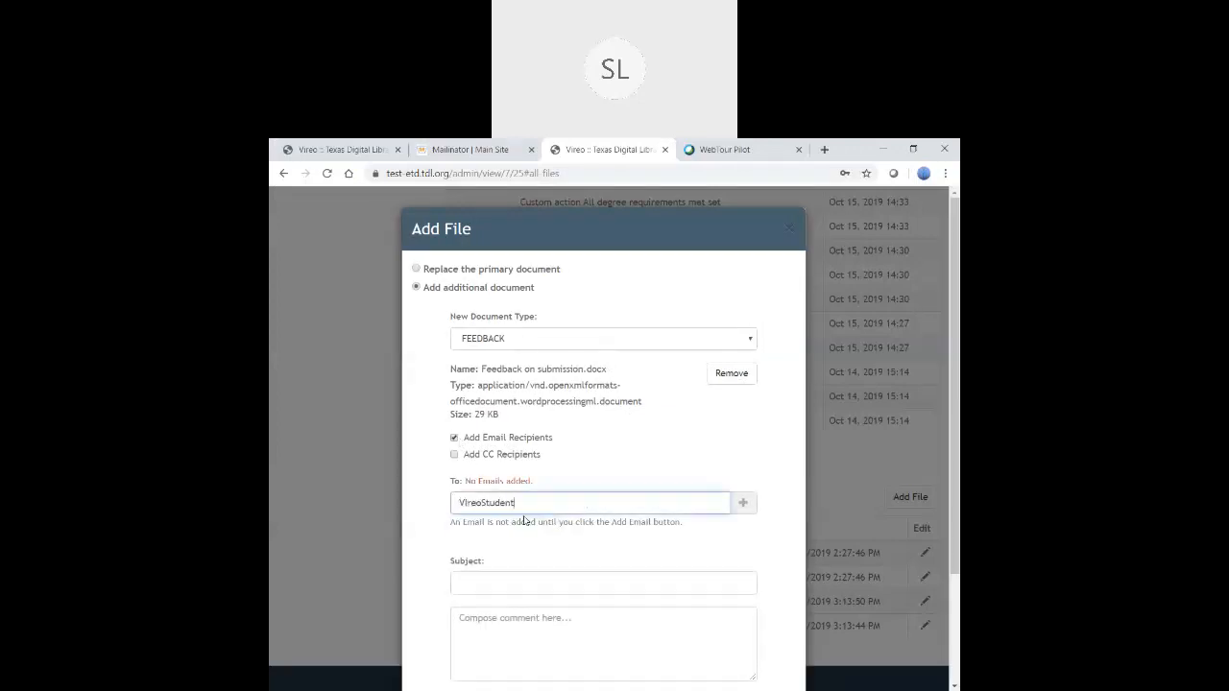
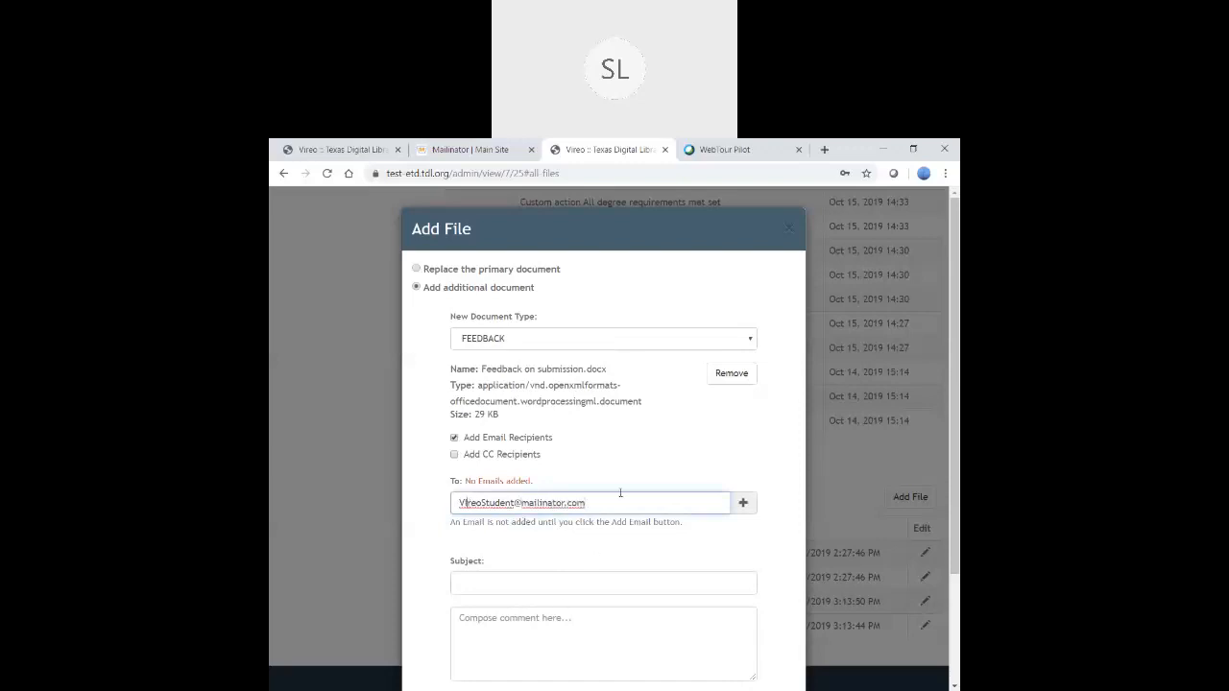
left_click(613, 540)
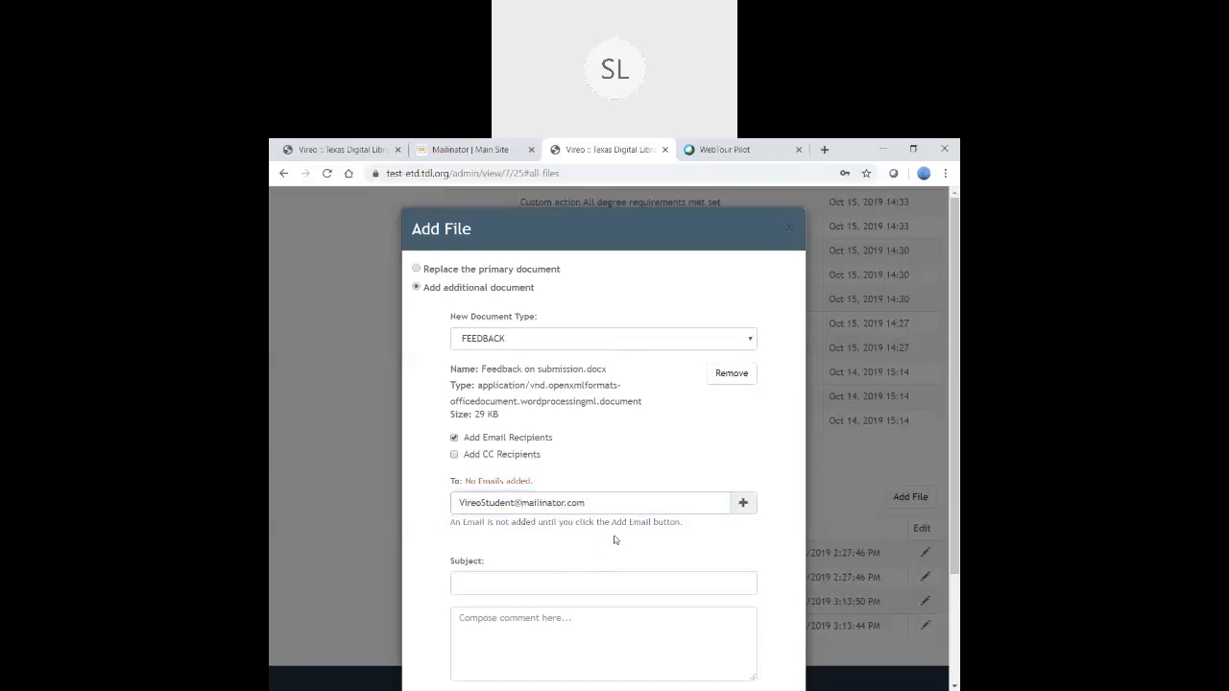
left_click(744, 504)
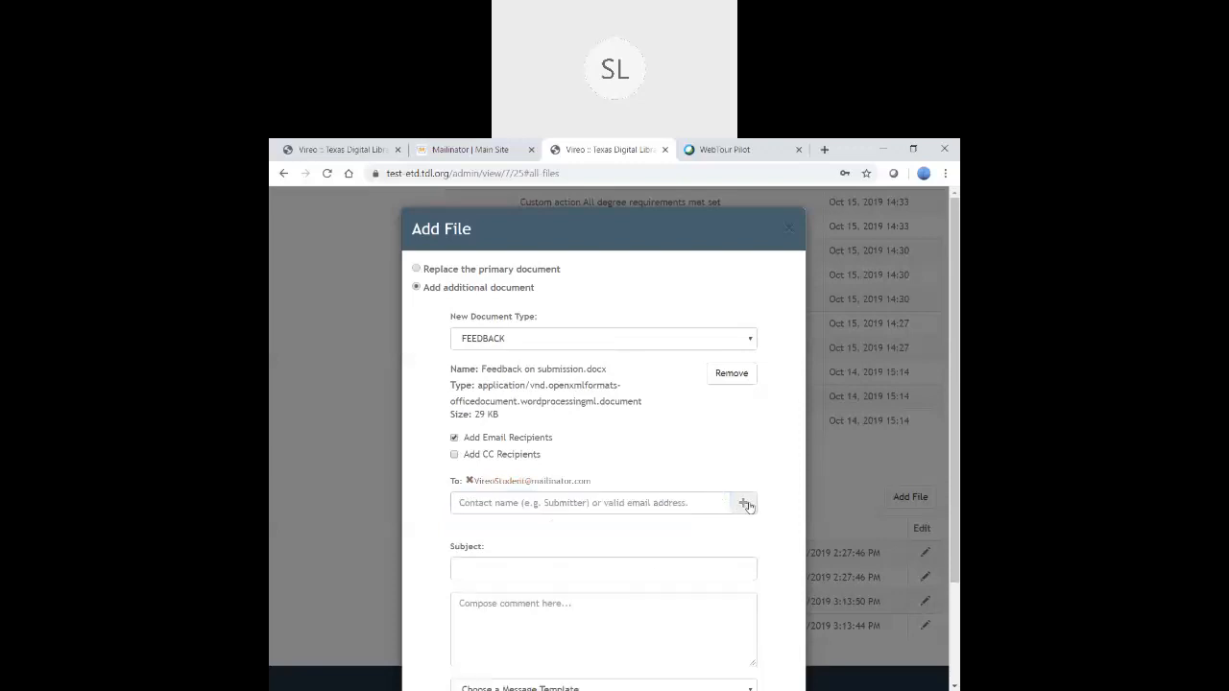
- Apply the SYSTEM Needs Corrections template, flag the submission Needs Corrections, and submit
scroll(645, 481, "down", 2)
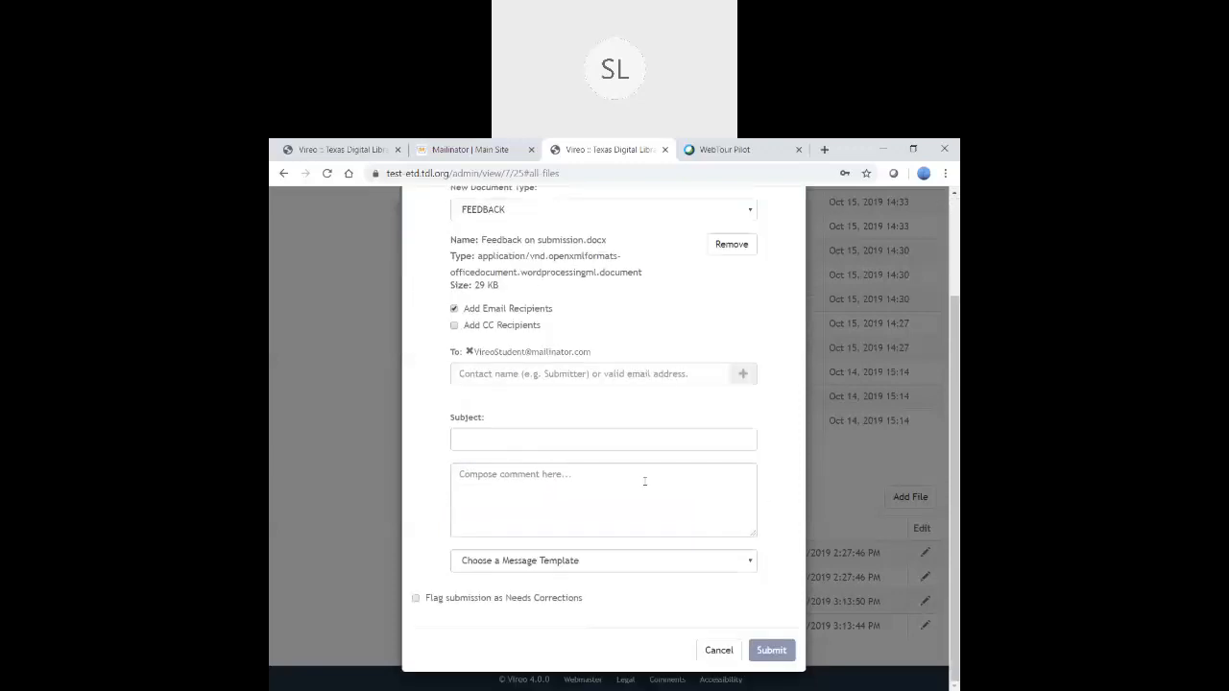
left_click(566, 565)
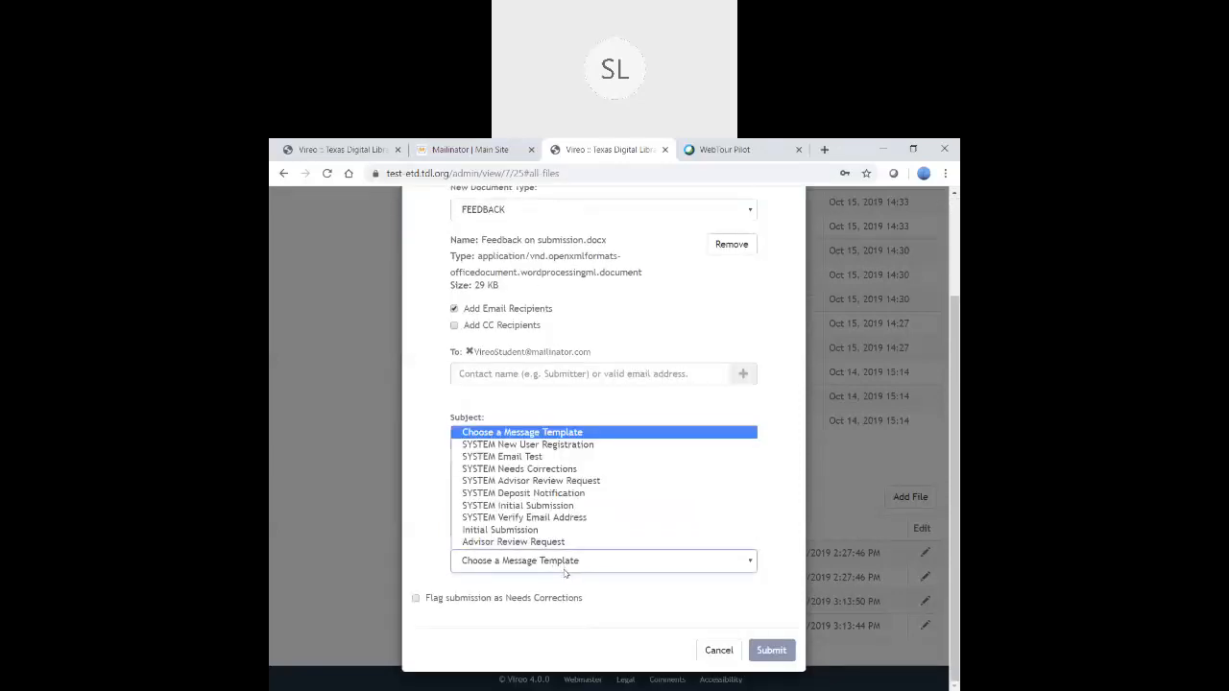
left_click(549, 469)
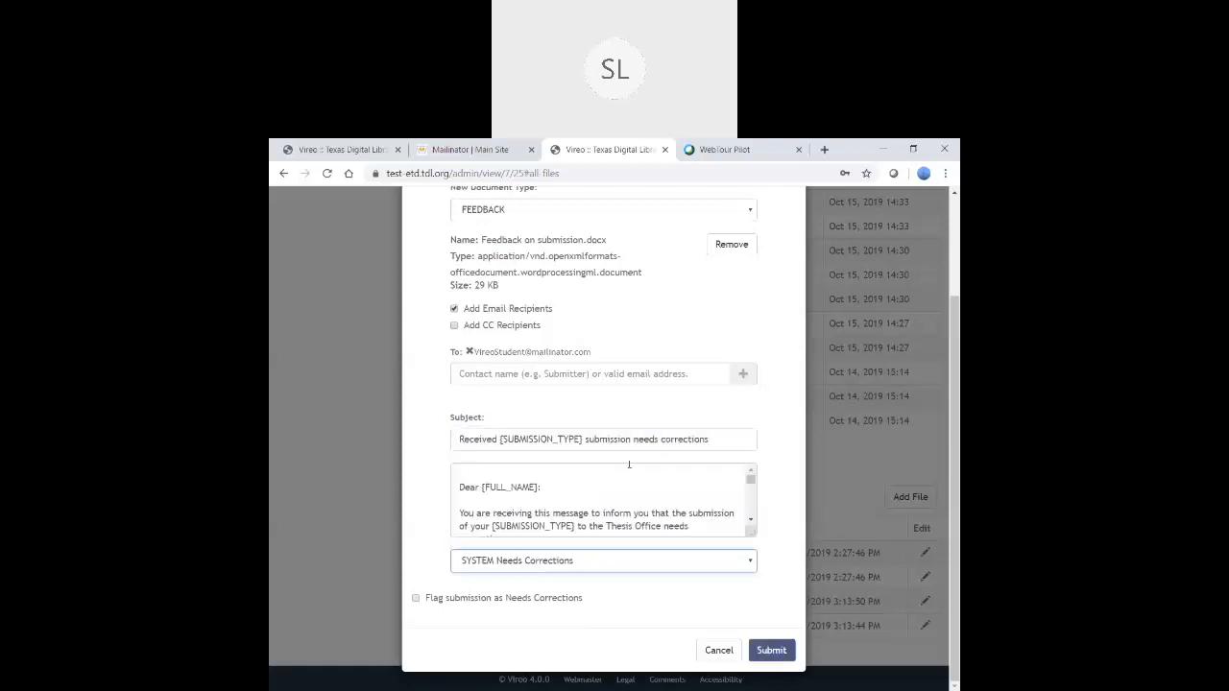
scroll(655, 504, "down", 1)
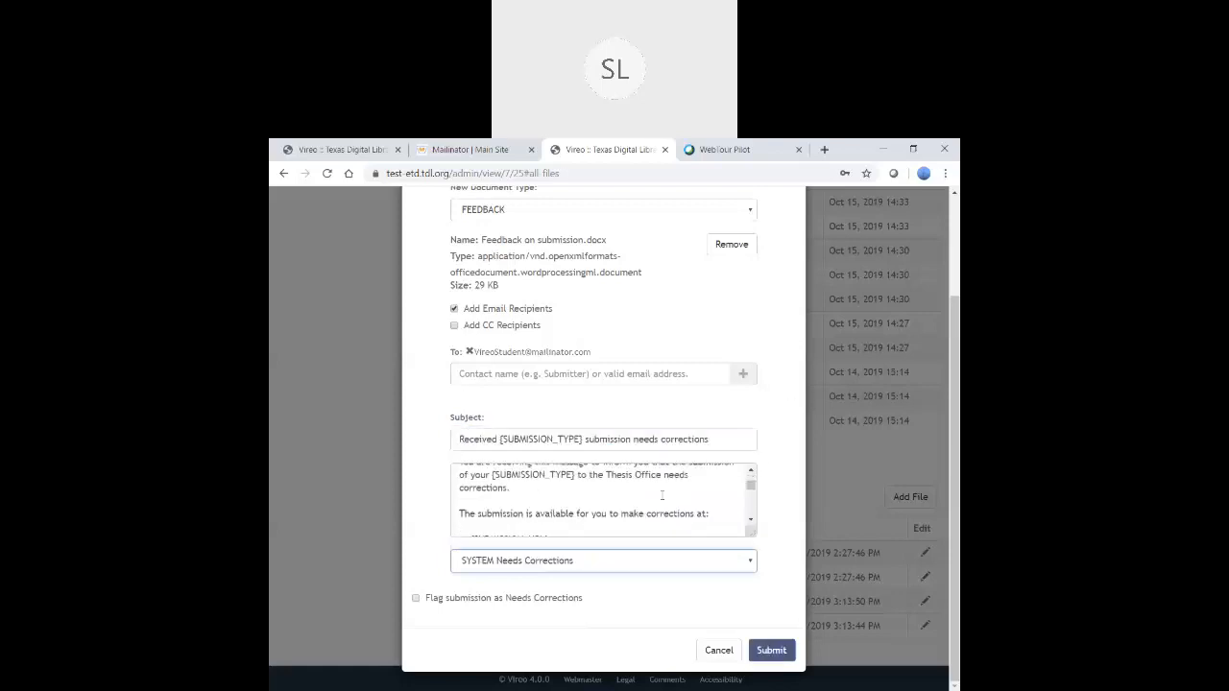
scroll(655, 505, "up", 1)
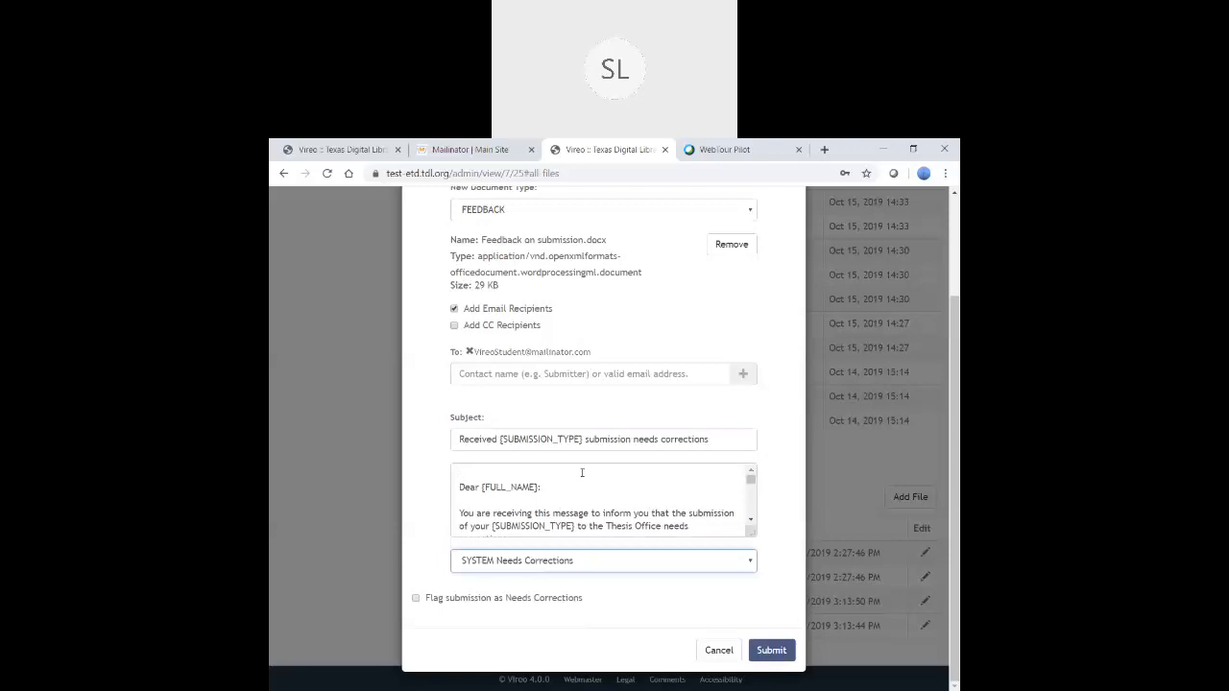
scroll(636, 487, "down", 1)
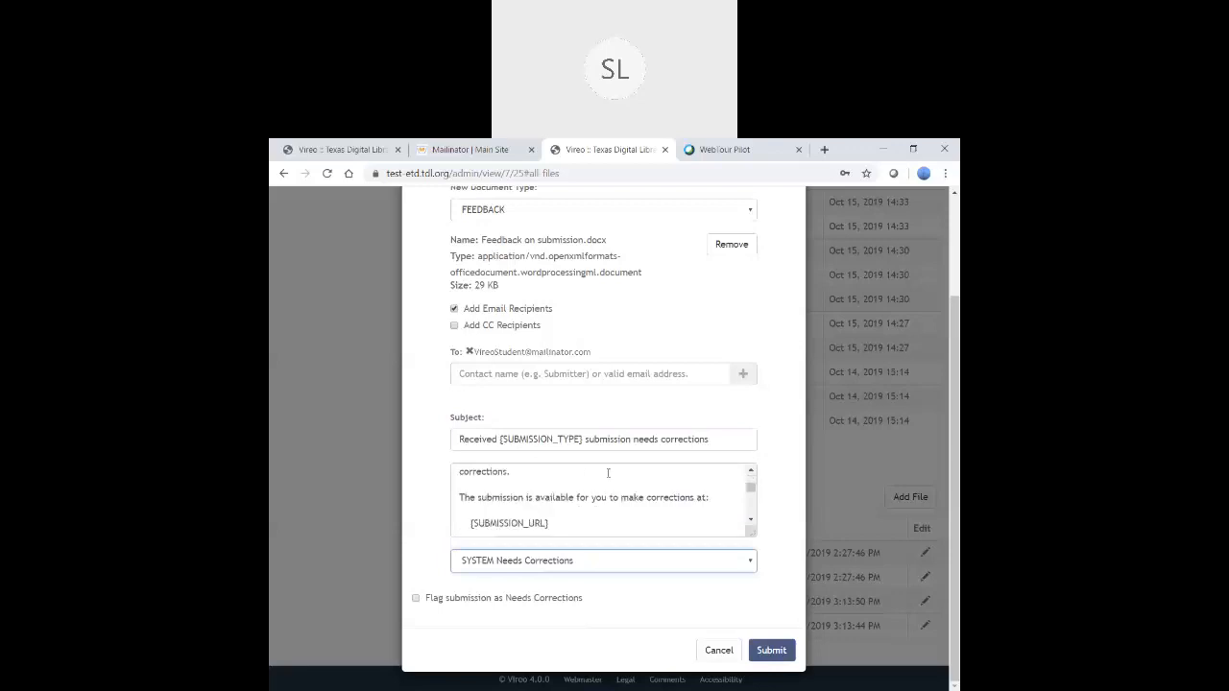
scroll(626, 519, "down", 3)
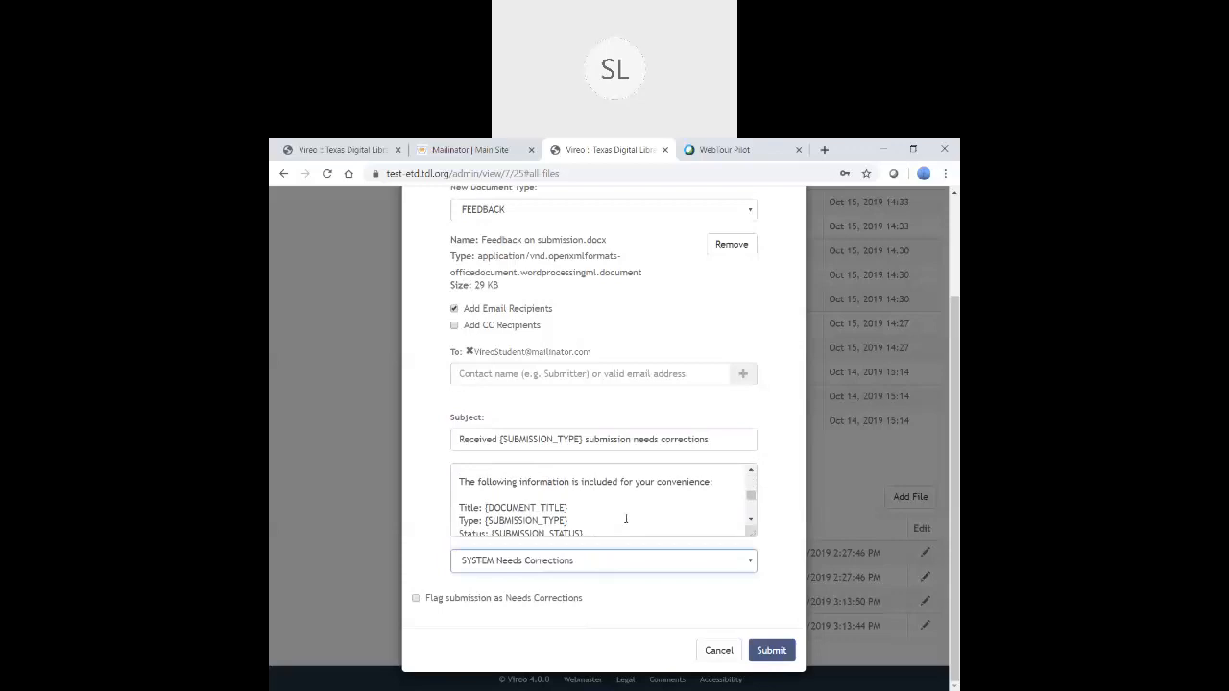
left_click(417, 600)
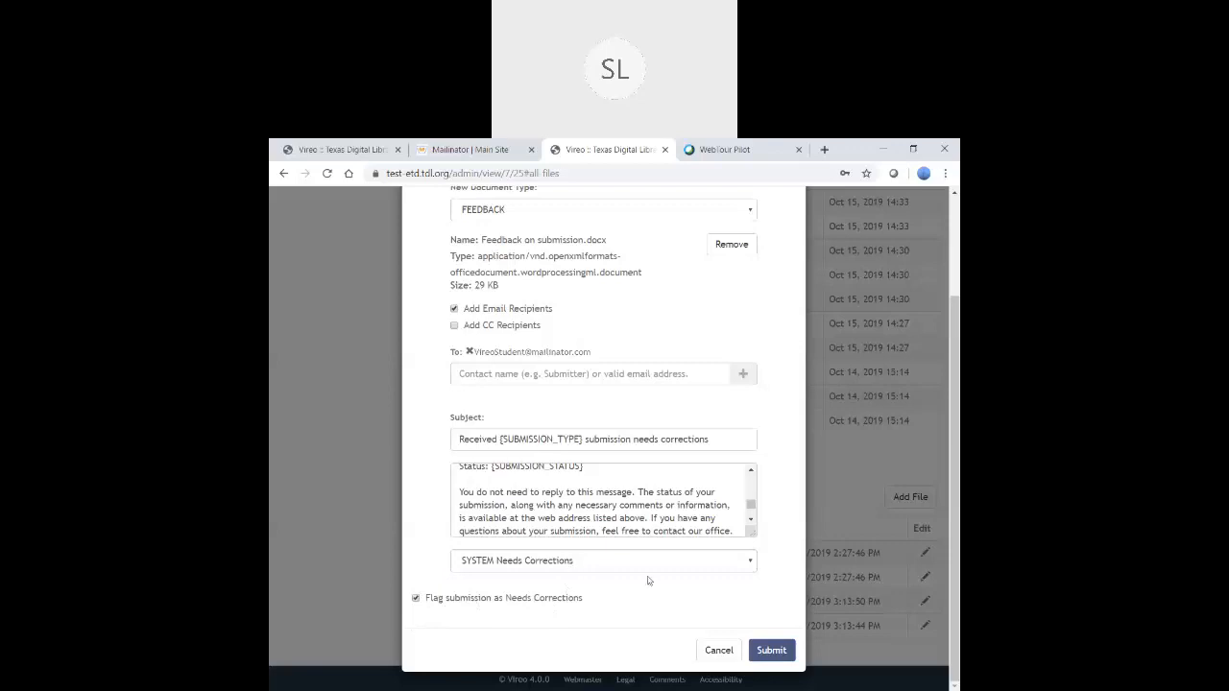
left_click(772, 651)
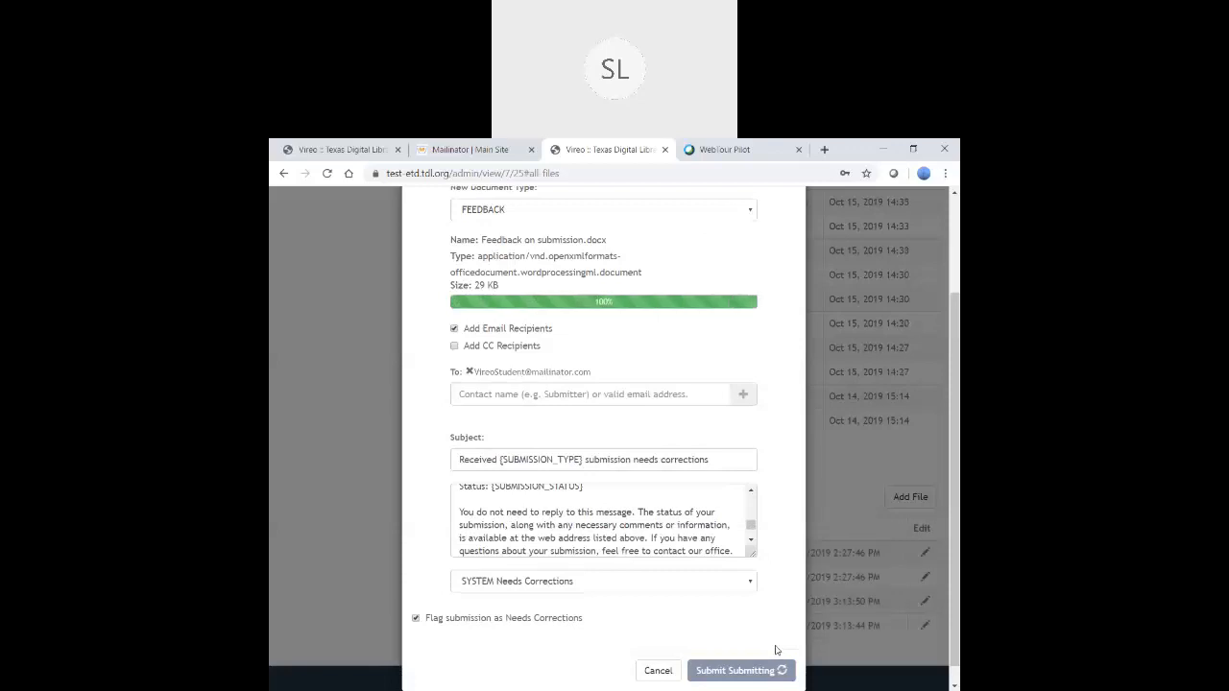
- Load the student's Mailinator inbox and open the 'Dissertation submission needs corrections' email
left_click(487, 151)
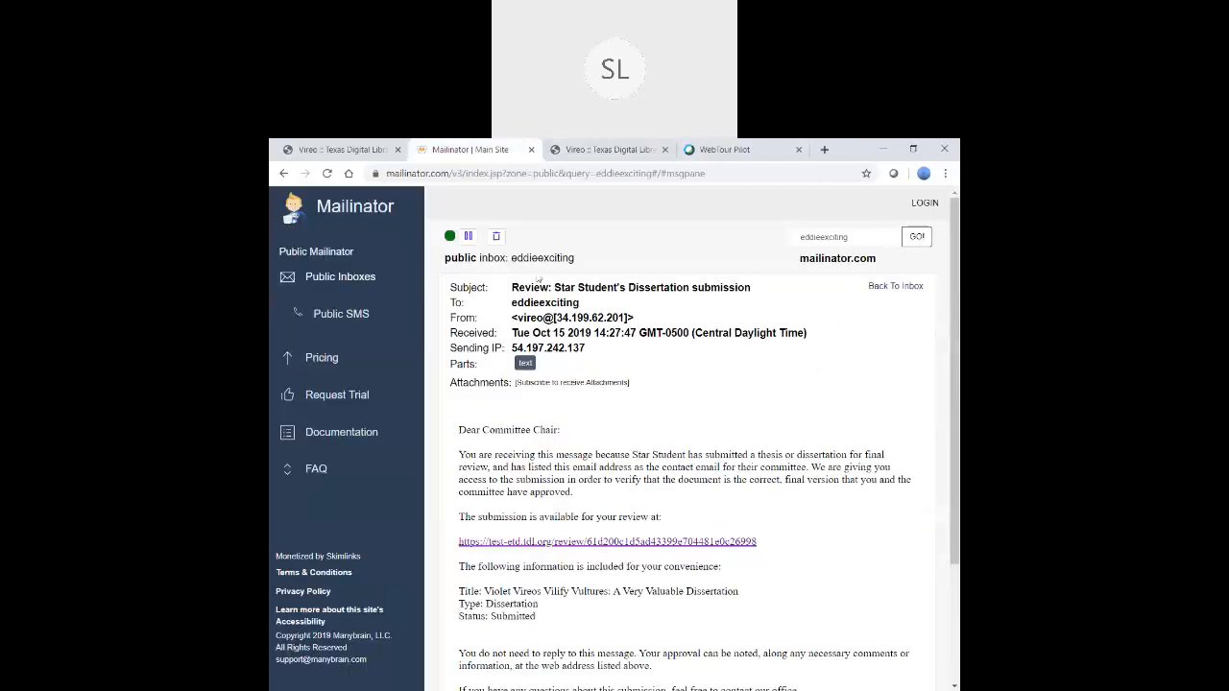
double_click(857, 235)
key("Return")
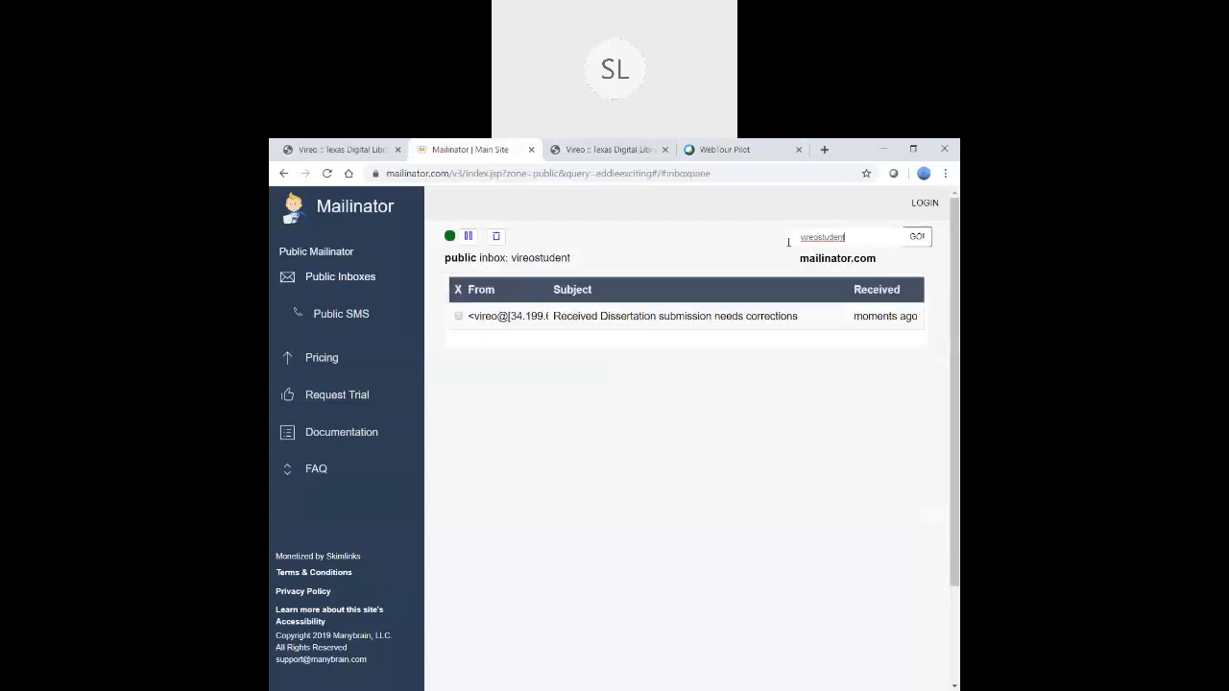
left_click(716, 317)
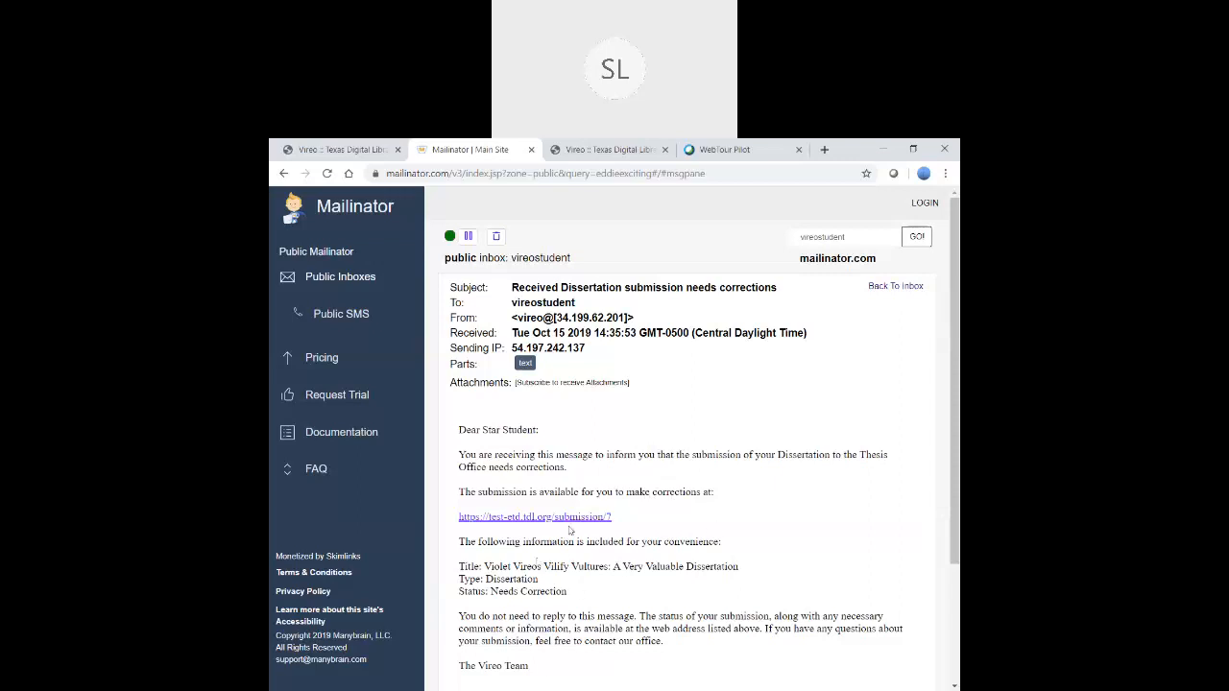
- Log out of the student's Vireo session in the first tab
left_click(373, 149)
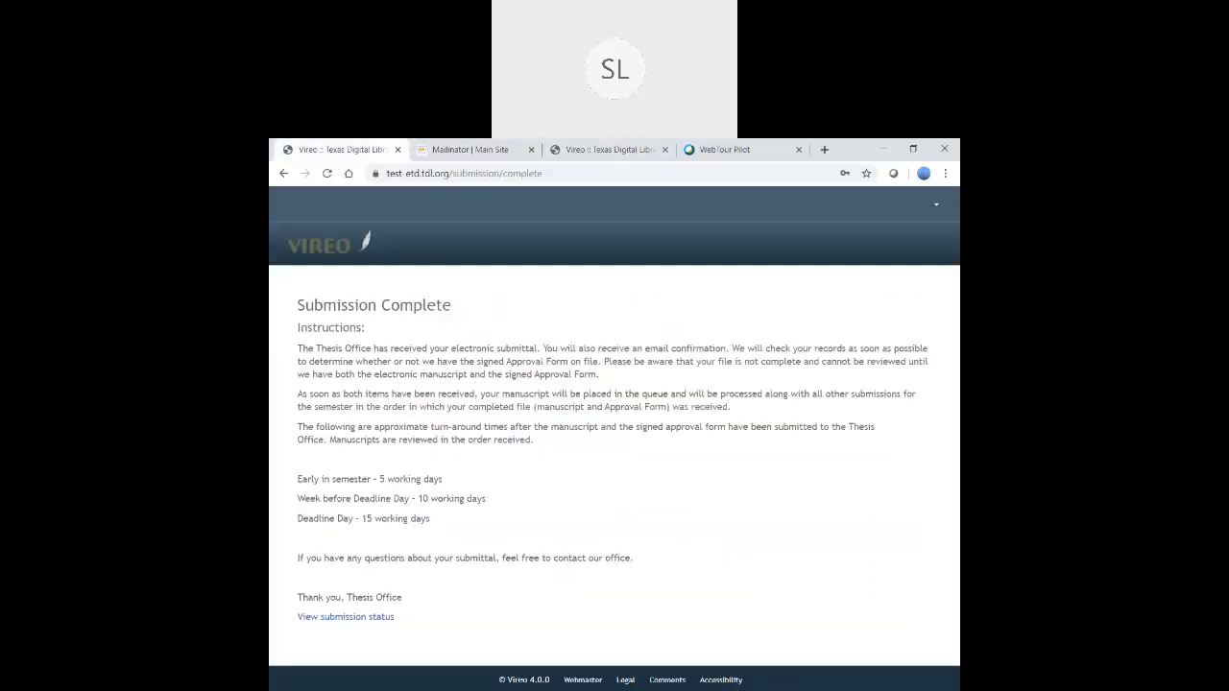
left_click(933, 205)
left_click(860, 297)
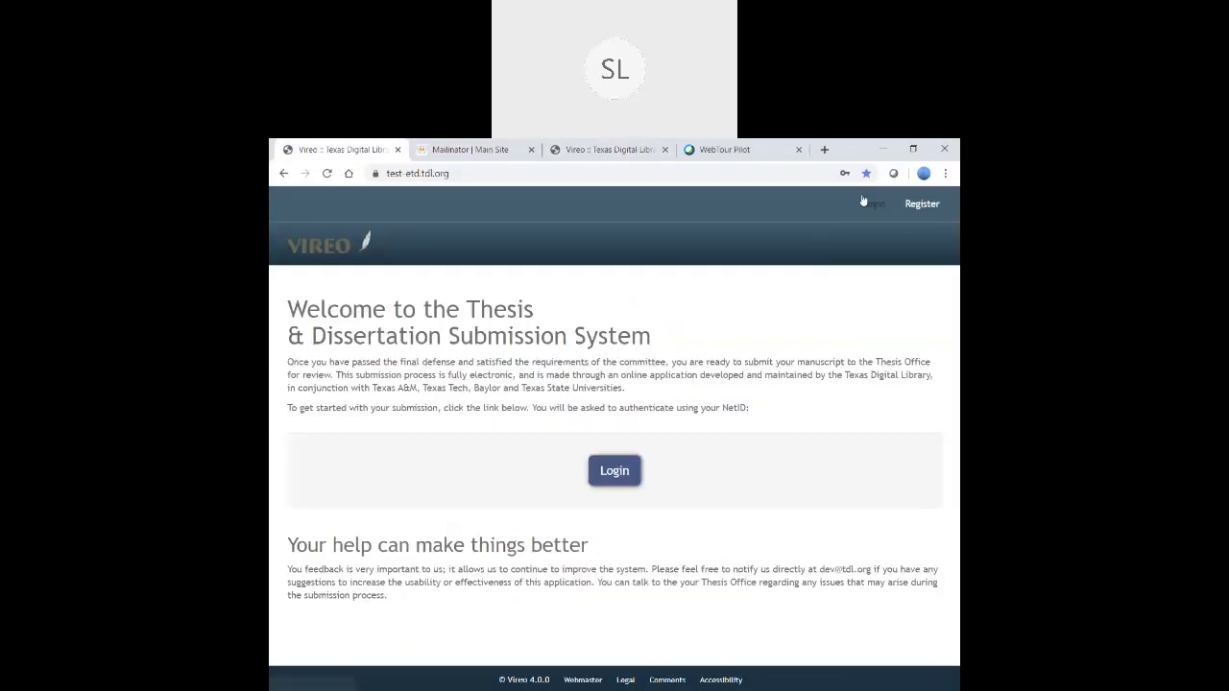
- Log back in with the student's email and password and open Manage/View your submission(s)
left_click(615, 470)
left_click(538, 301)
type("Vireo")
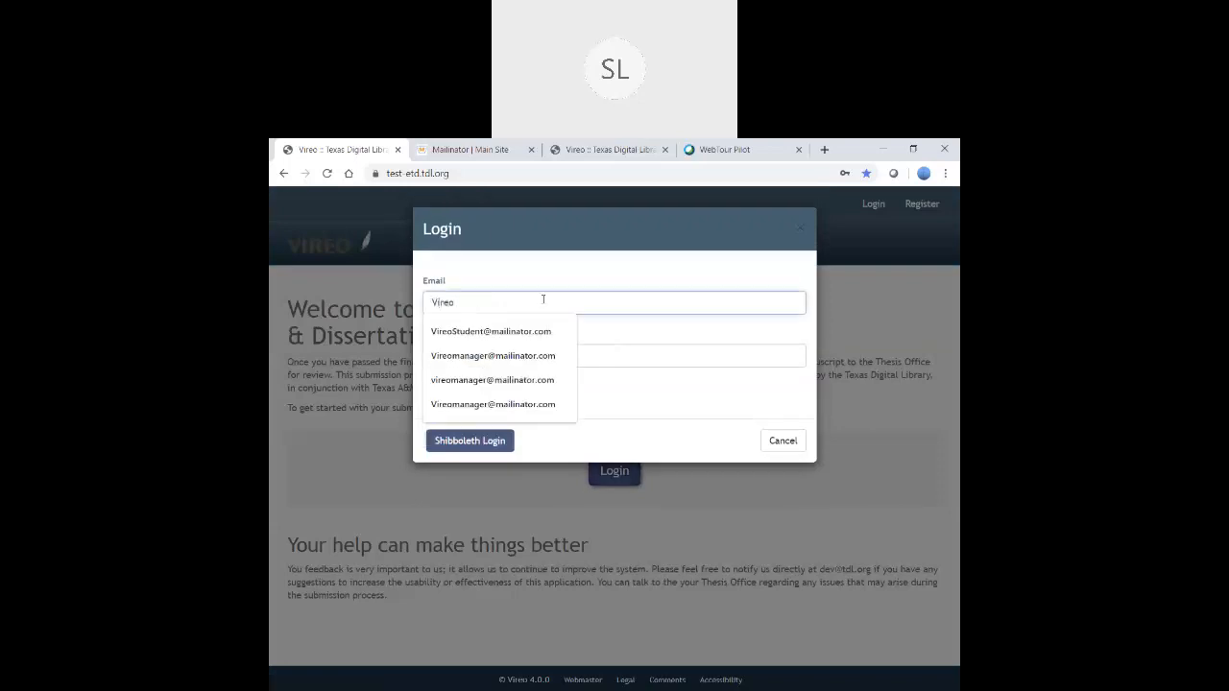
key("Down")
key("Return")
key("Tab")
type("•••••")
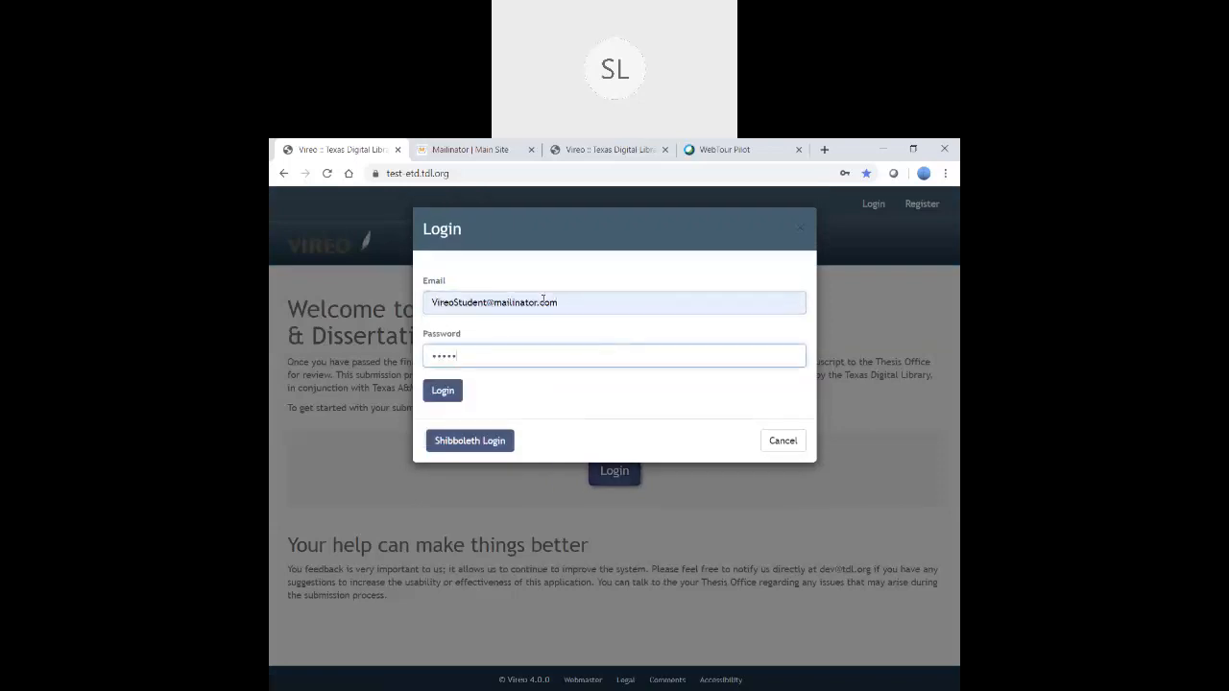
key("Return")
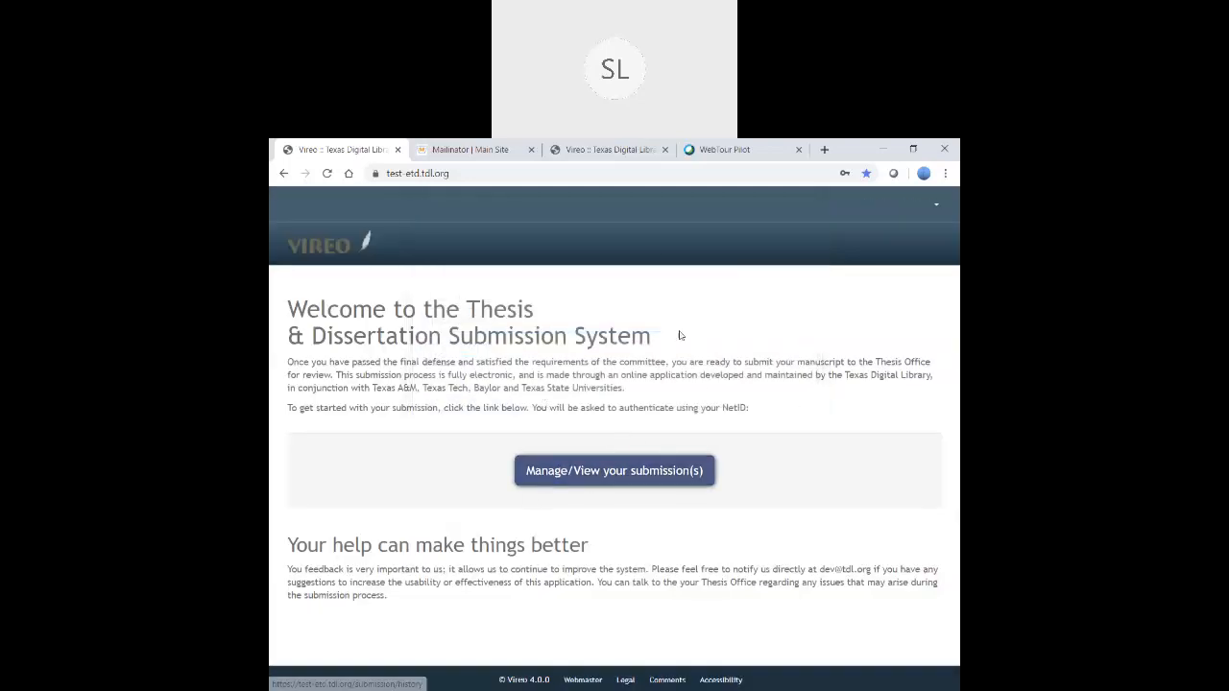
left_click(600, 478)
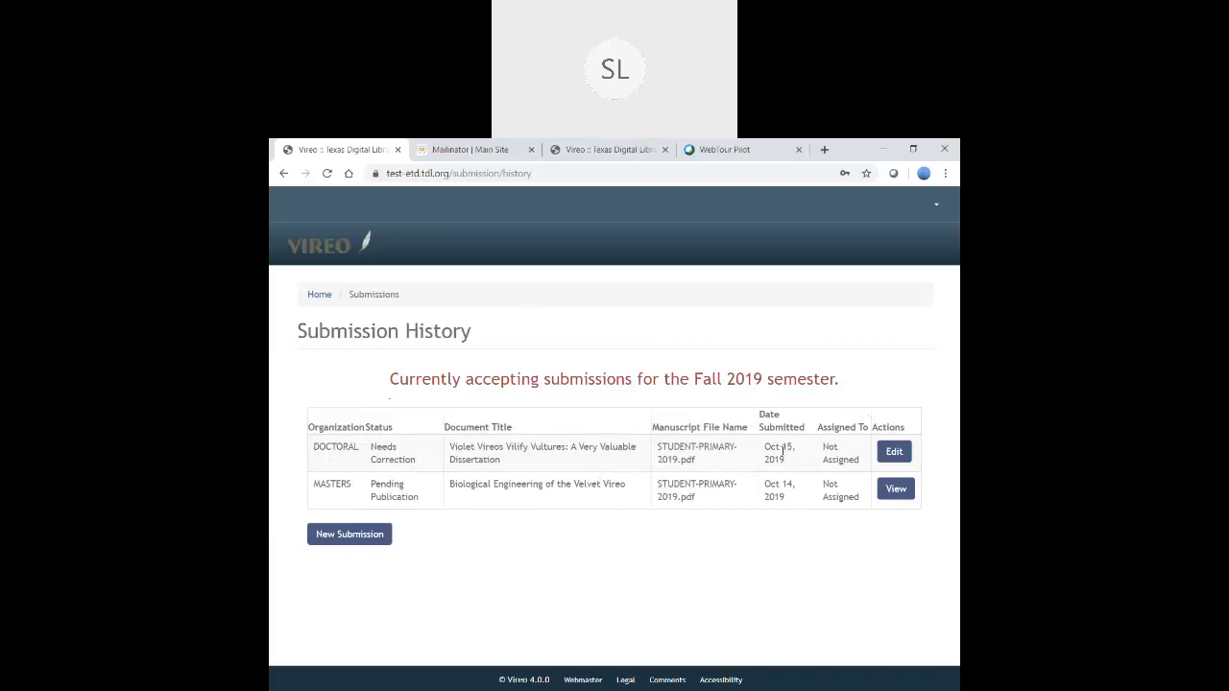
- Edit the Needs Correction dissertation and scroll down to its manuscript in Upload/Remove Files
left_click(900, 457)
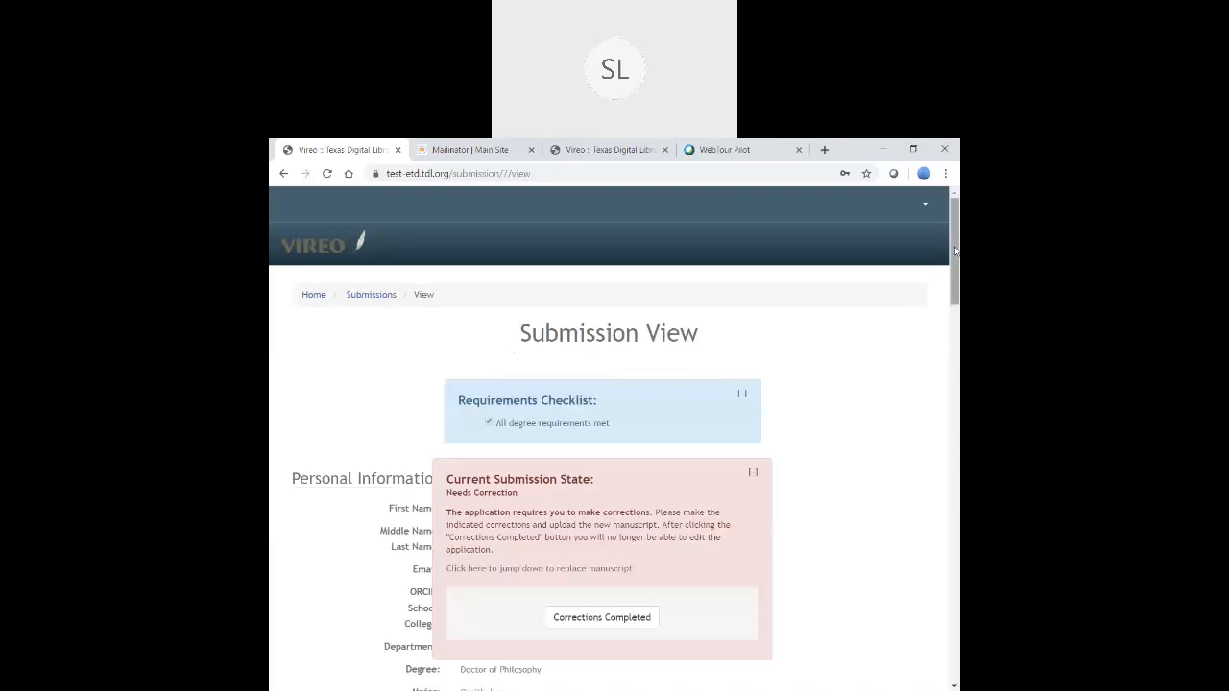
scroll(941, 307, "down", 1)
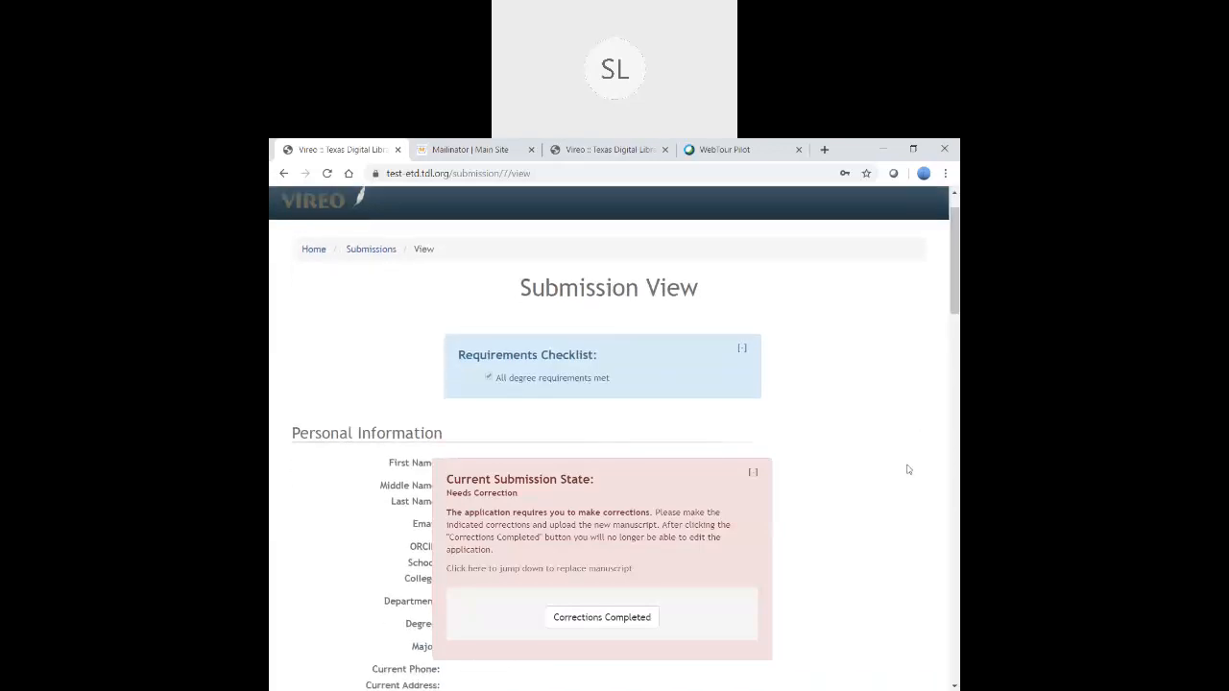
scroll(909, 469, "down", 1)
scroll(804, 503, "down", 1)
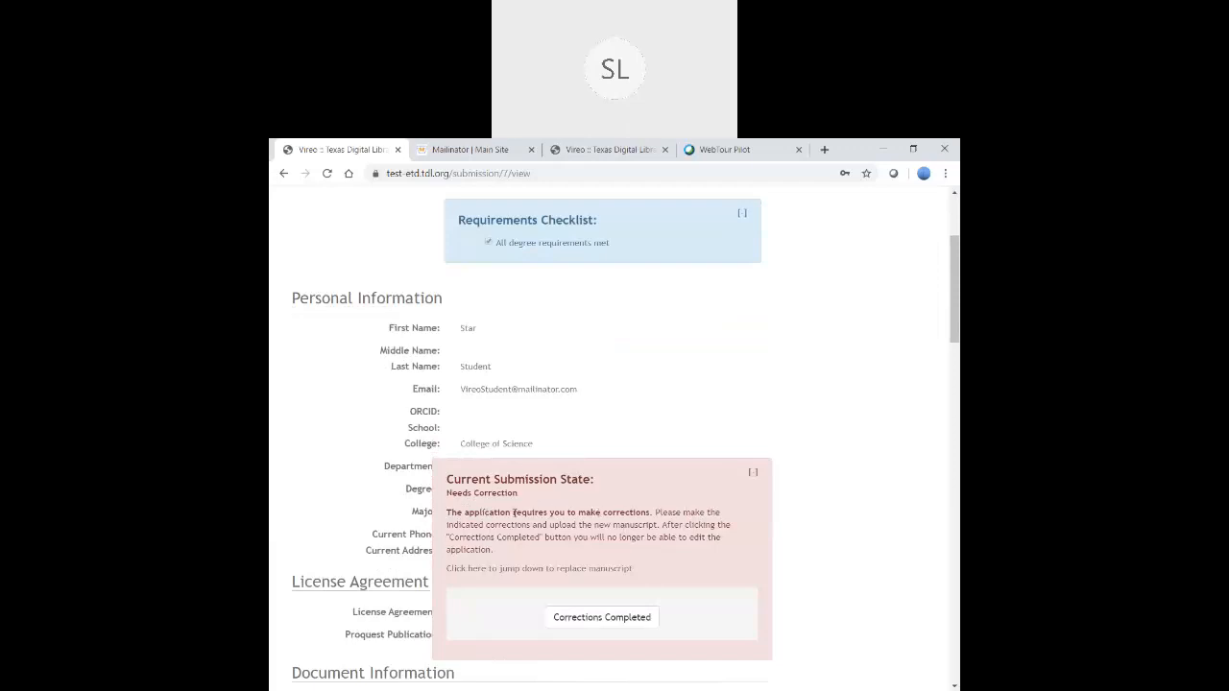
left_click(508, 570)
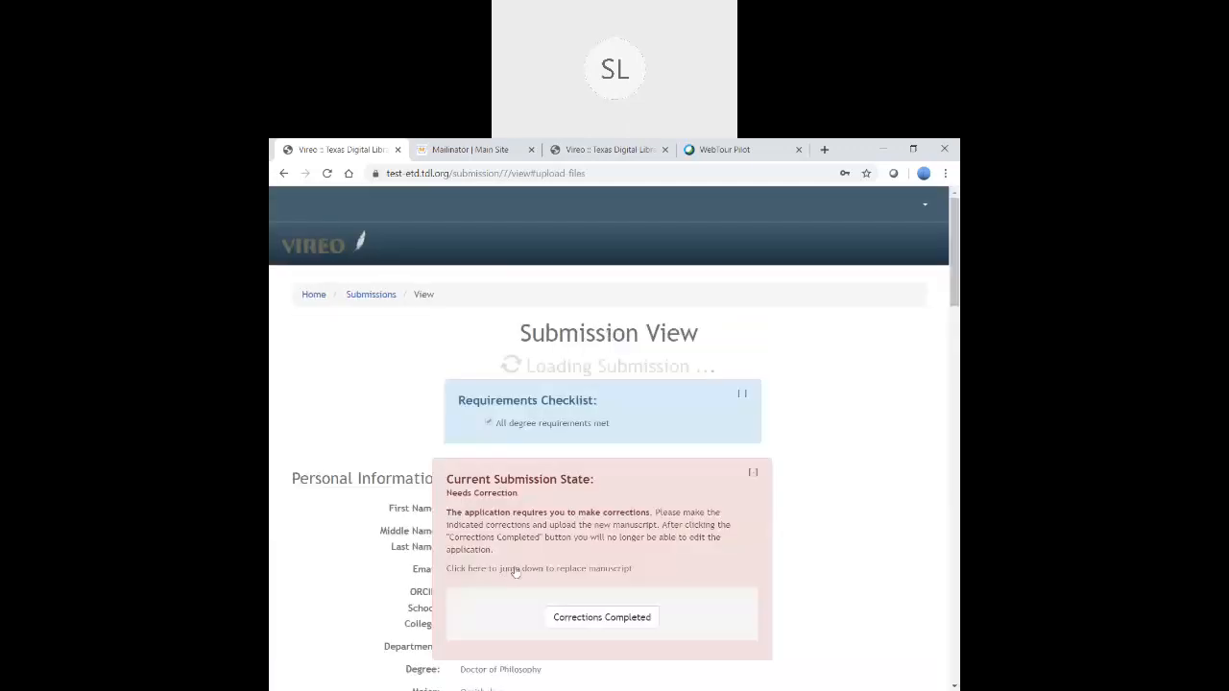
scroll(637, 619, "down", 1)
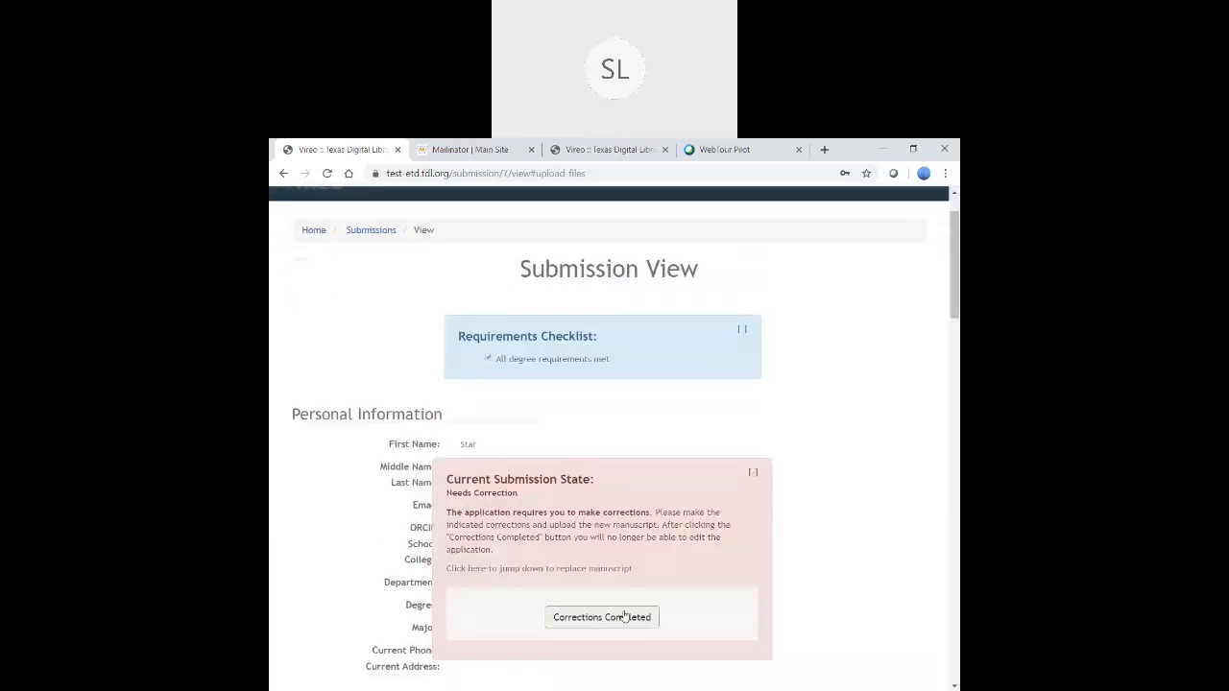
scroll(882, 384, "down", 8)
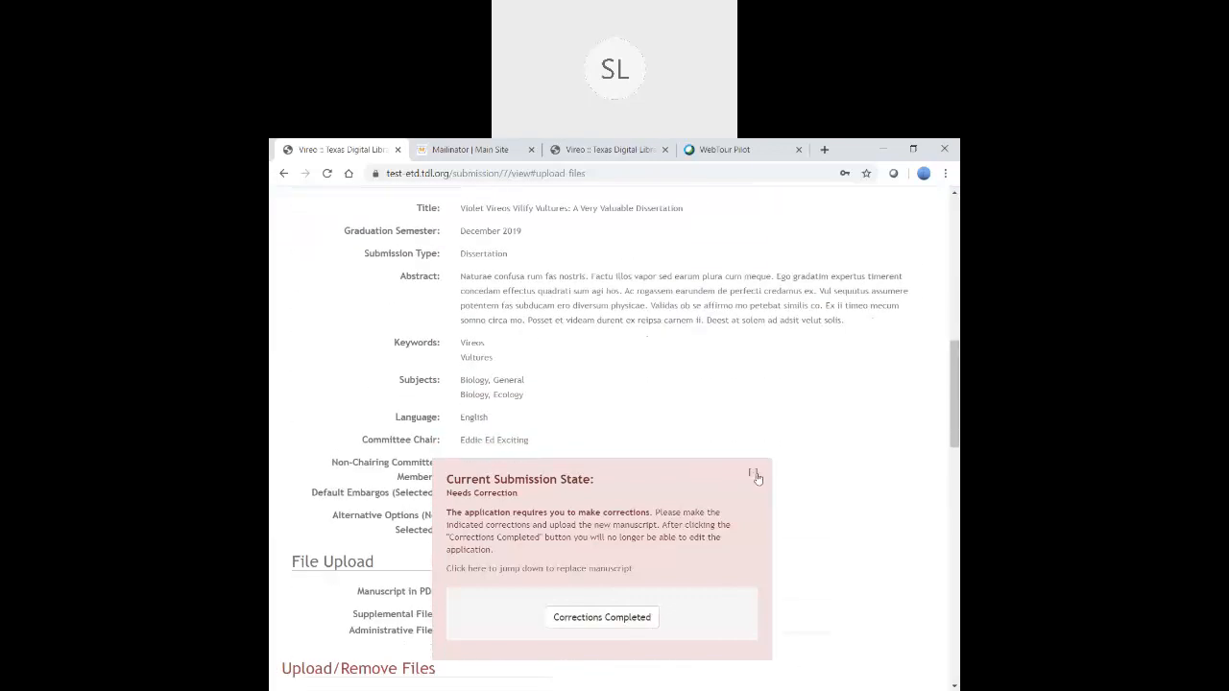
scroll(798, 436, "down", 4)
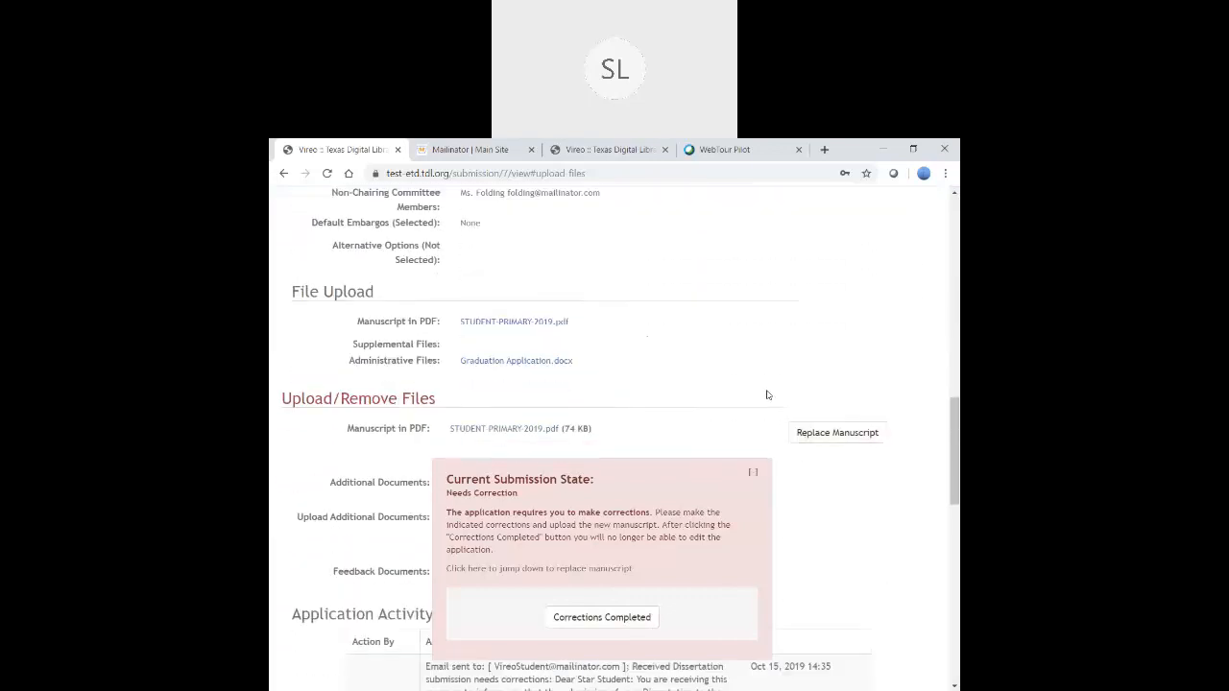
scroll(767, 395, "down", 1)
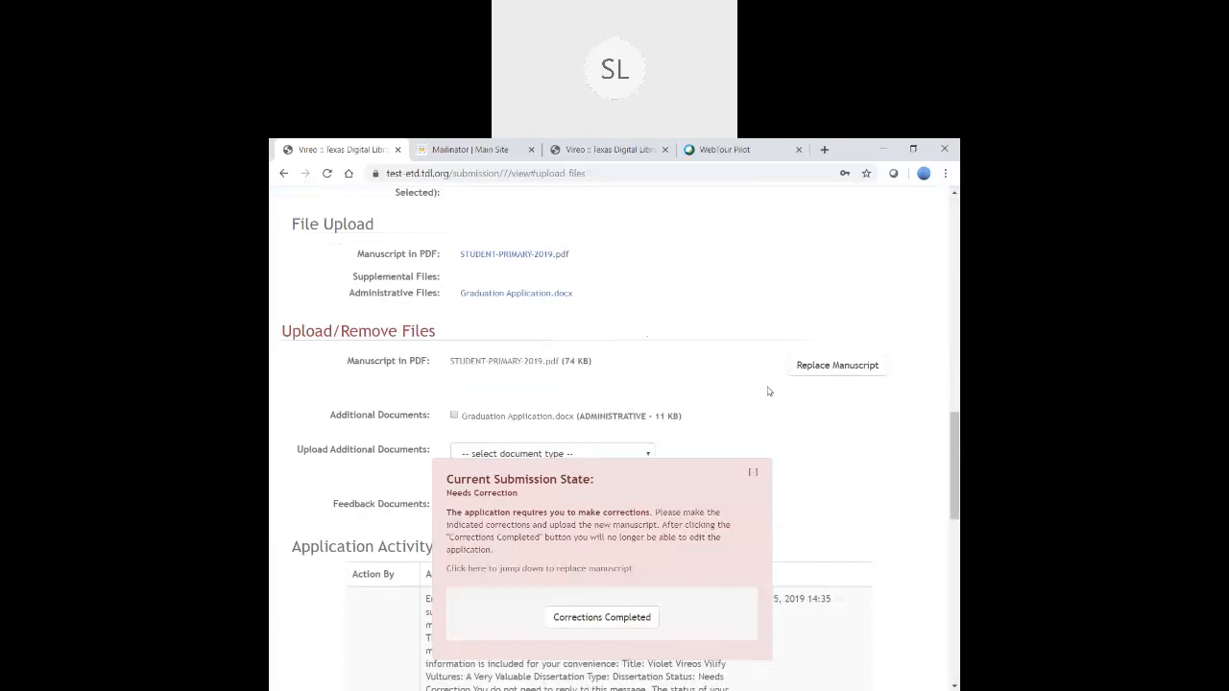
scroll(769, 391, "down", 1)
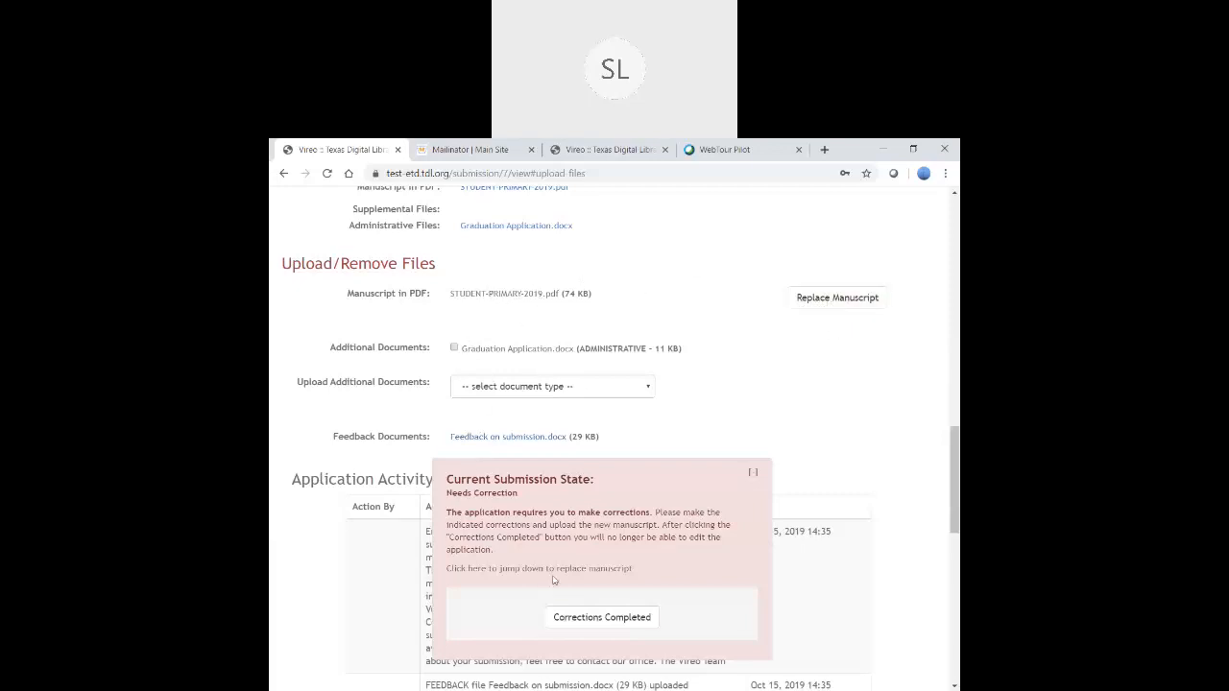
- Mark the student's corrections as completed and confirm, reaching the Submission Corrected page
left_click(592, 621)
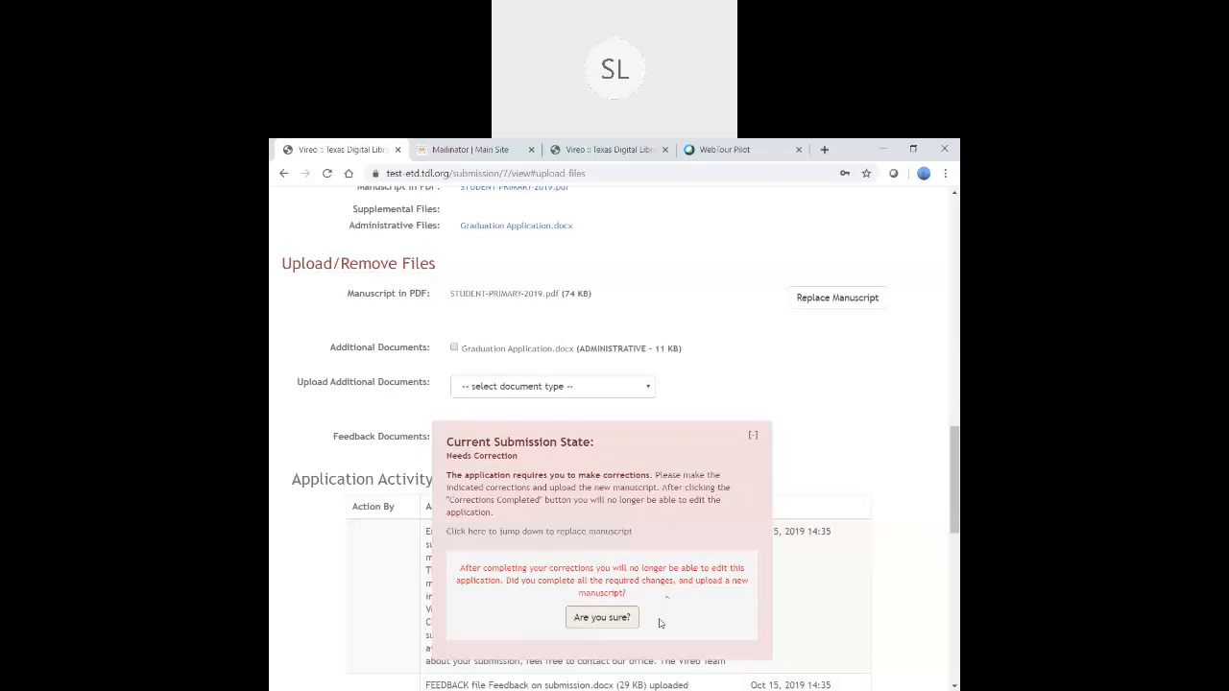
left_click(603, 620)
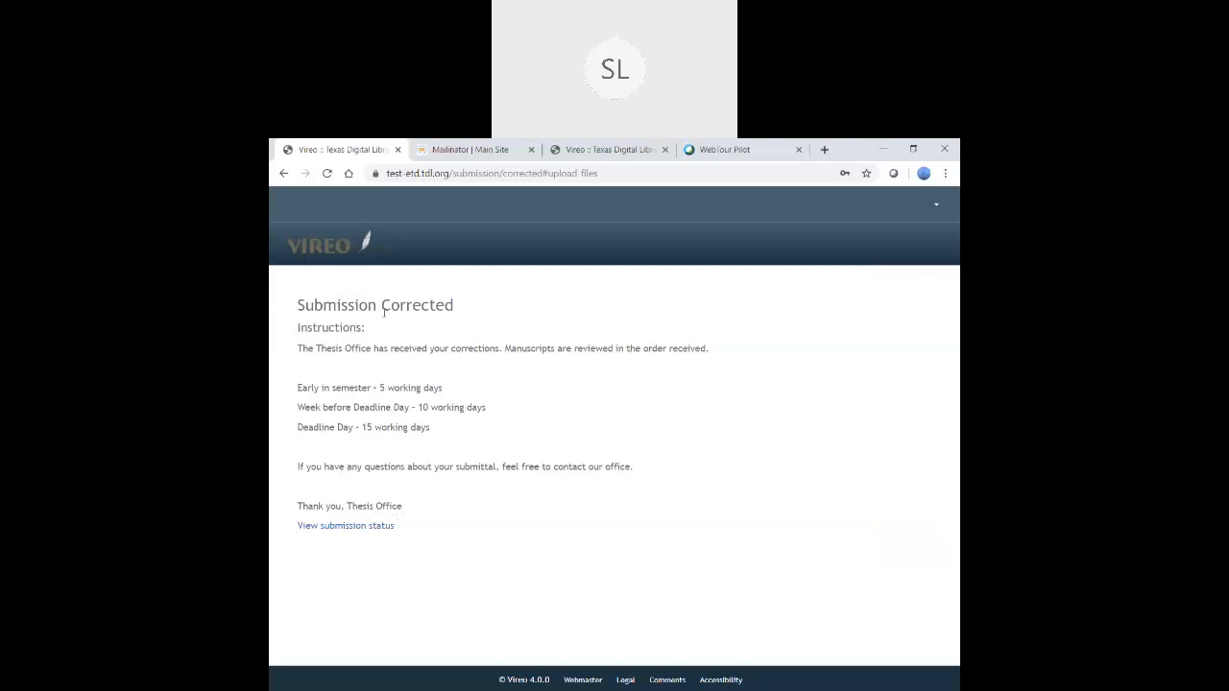
- In the admin Vireo tab, open submission 7 (Corrections Received) from the List ETDs view
left_click(592, 155)
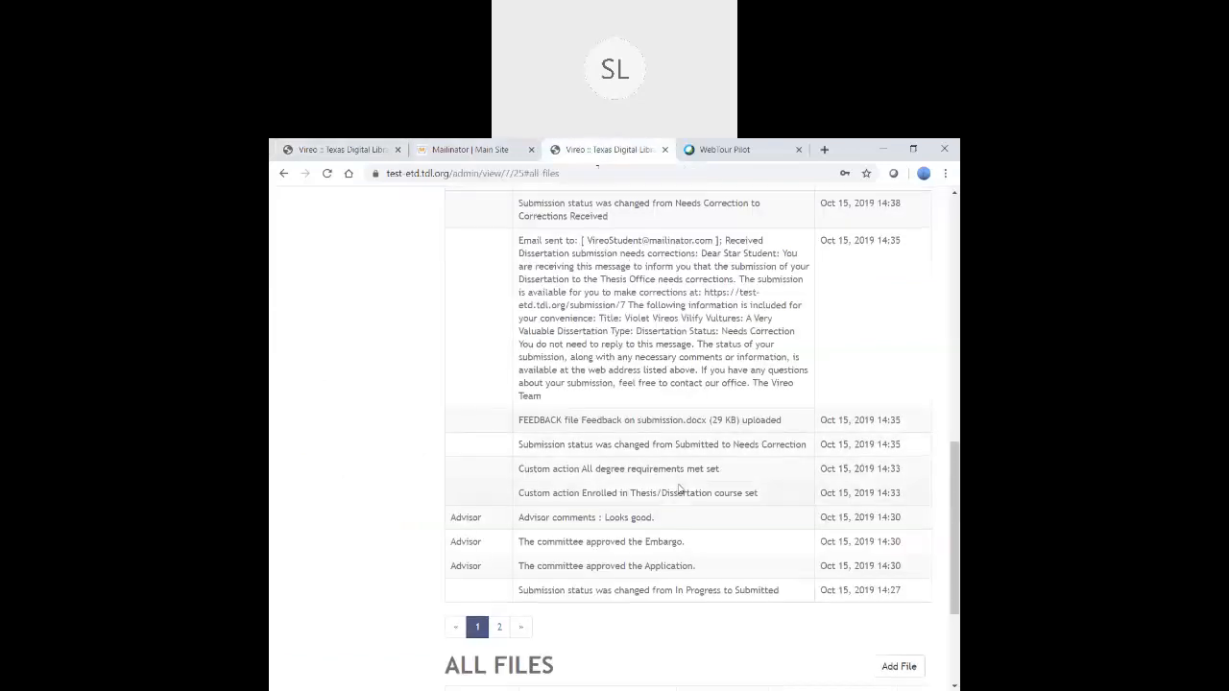
scroll(679, 488, "up", 10)
left_click(743, 251)
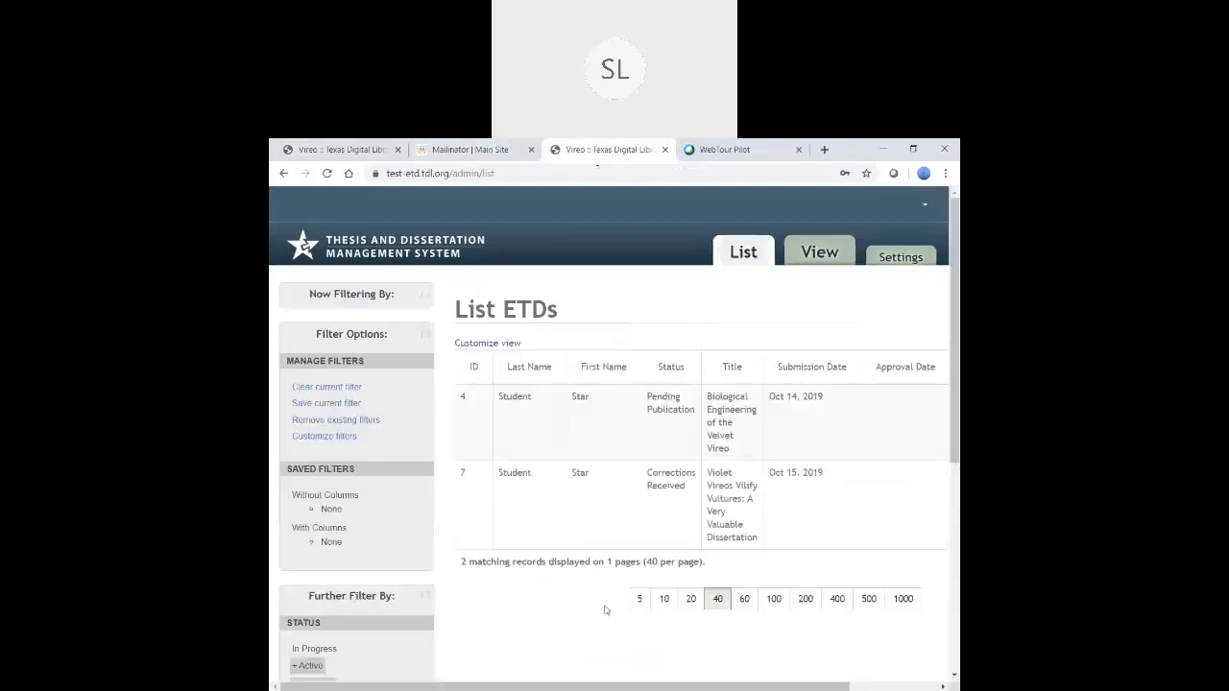
left_click(663, 492)
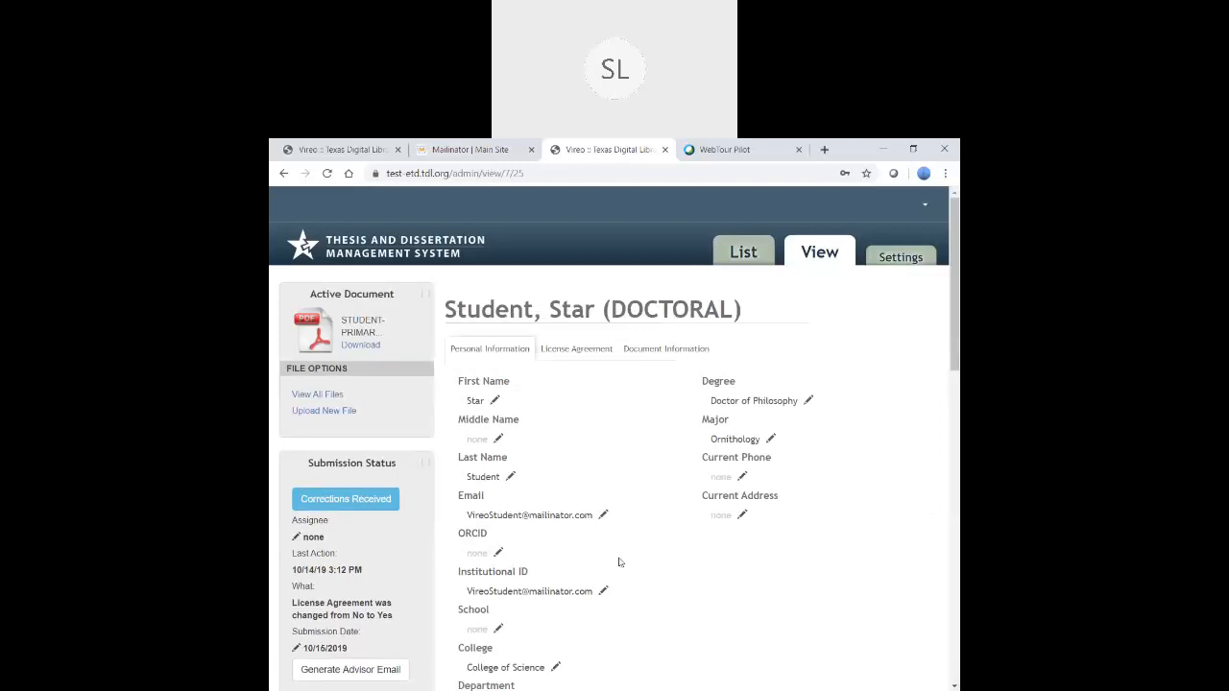
- Set the submission's New Status to Approved and save the change
scroll(642, 585, "down", 3)
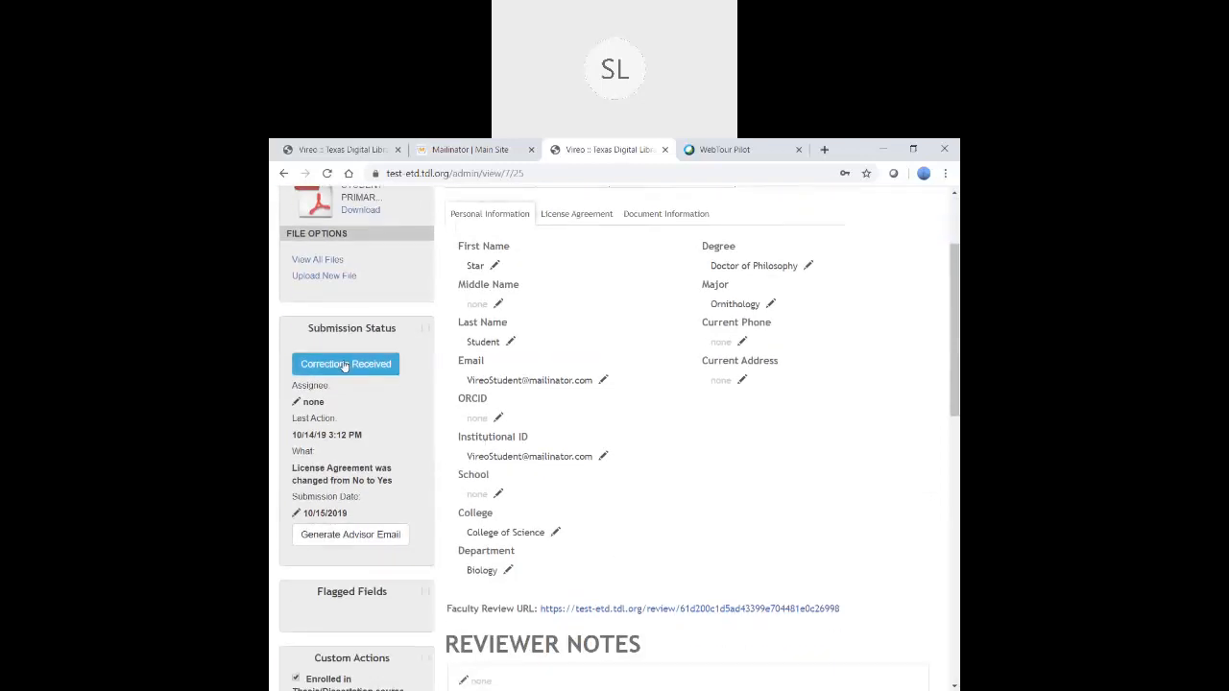
left_click(344, 372)
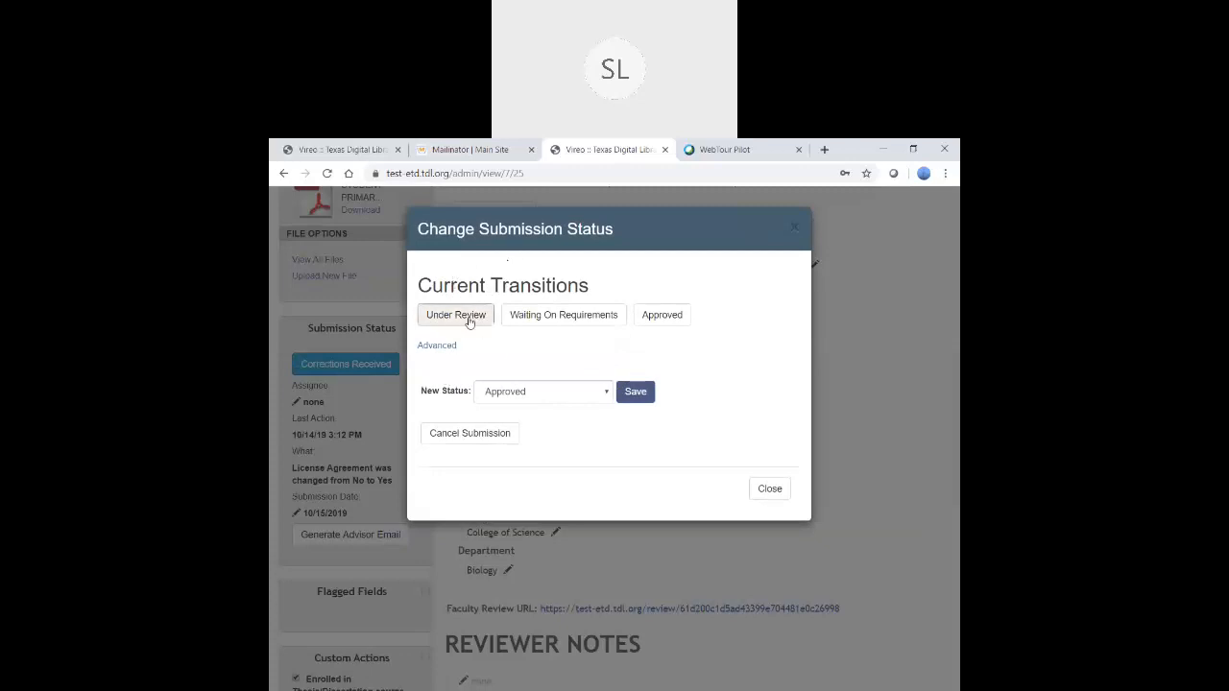
left_click(545, 398)
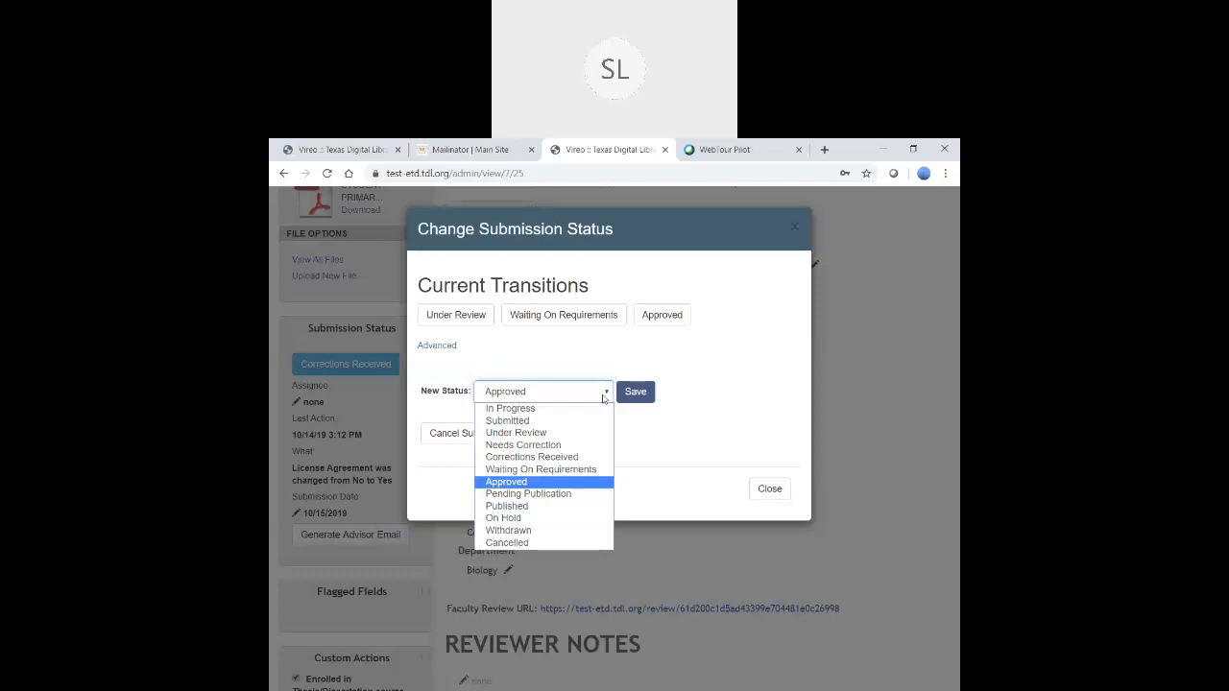
key("s")
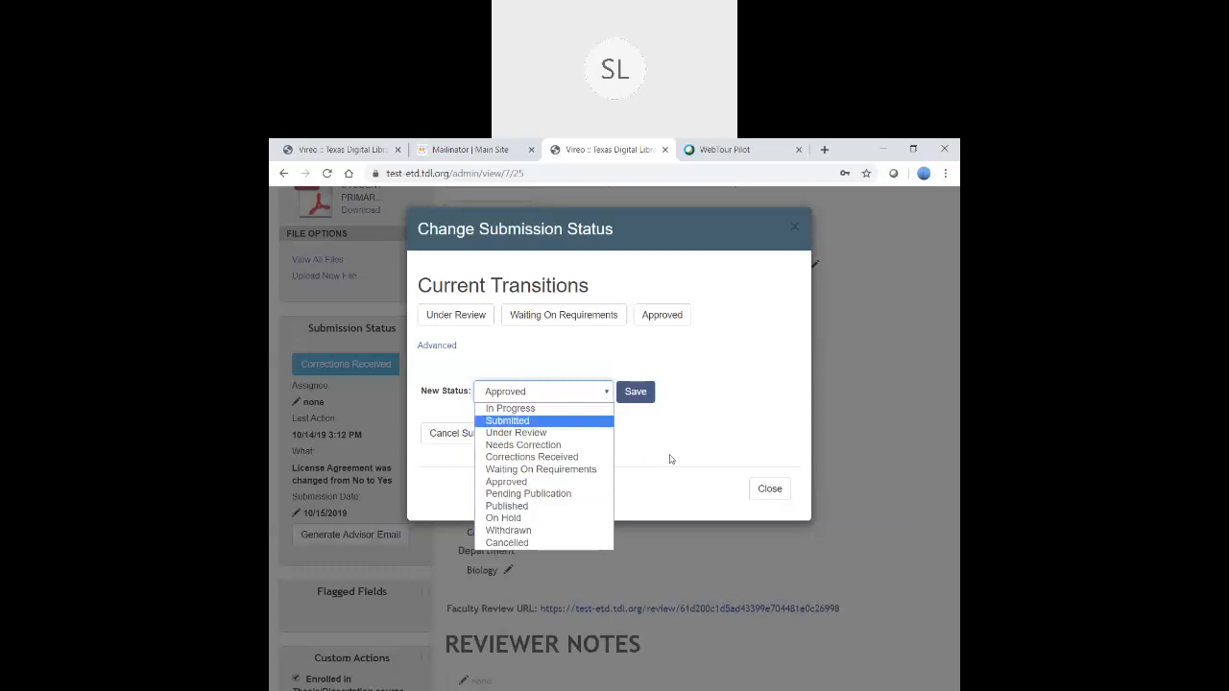
left_click(507, 482)
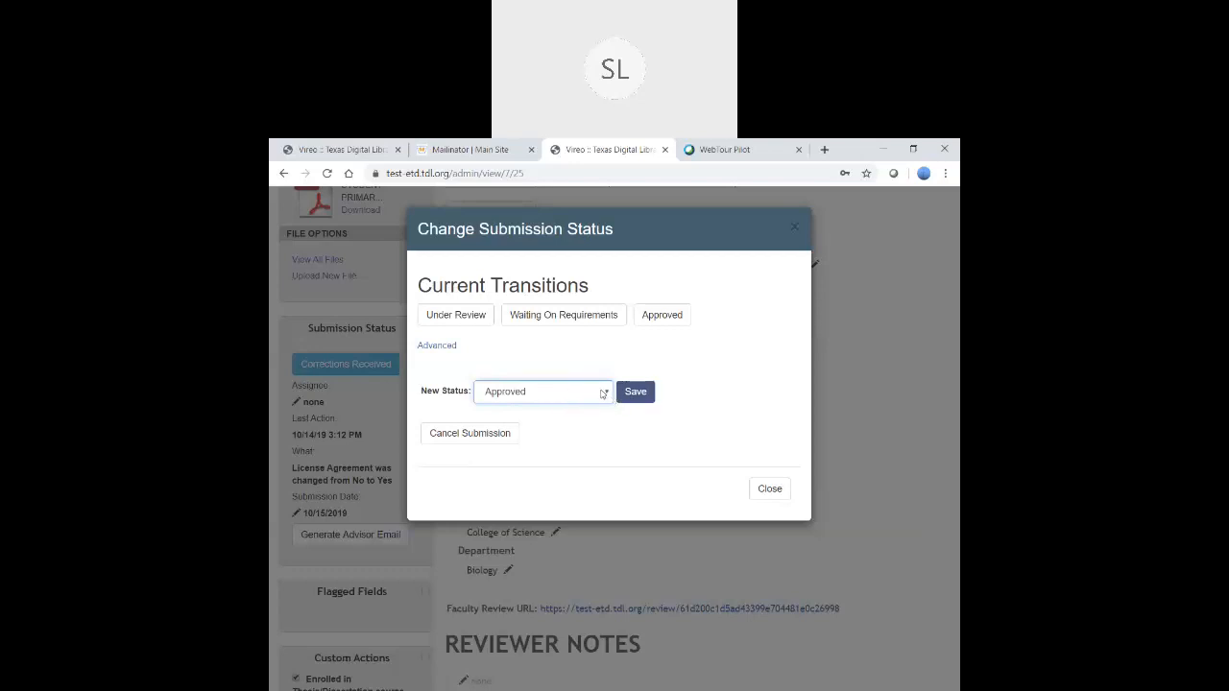
left_click(635, 393)
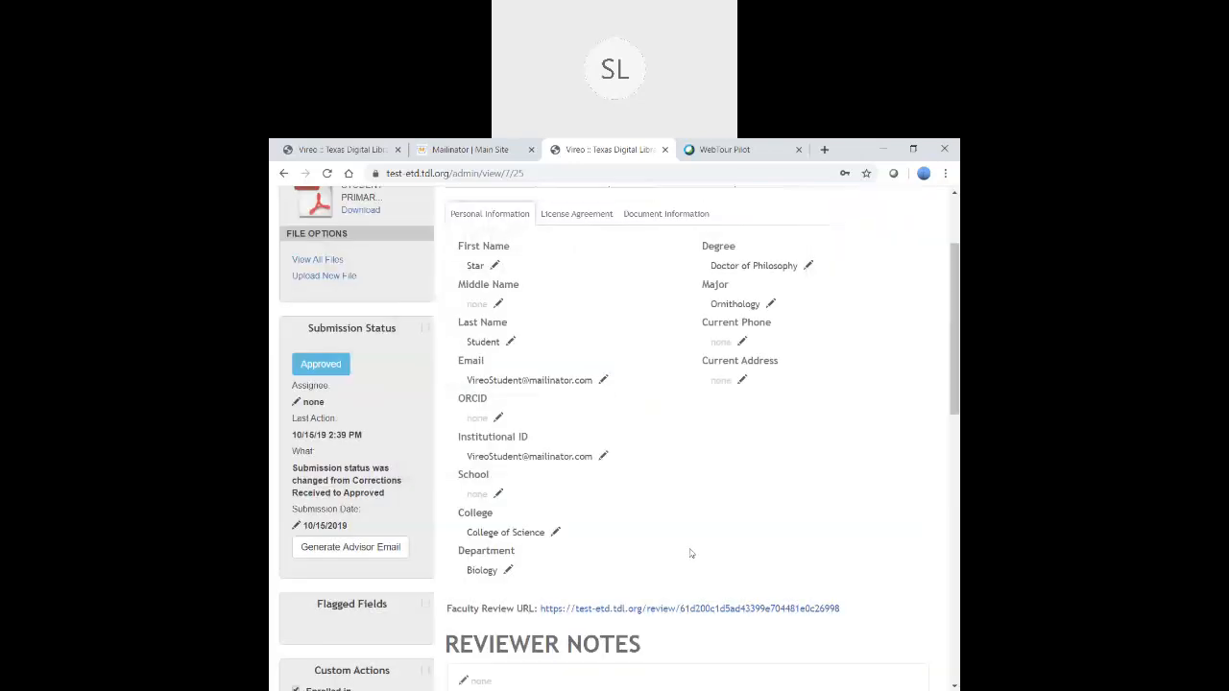
scroll(690, 553, "down", 3)
scroll(428, 419, "up", 5)
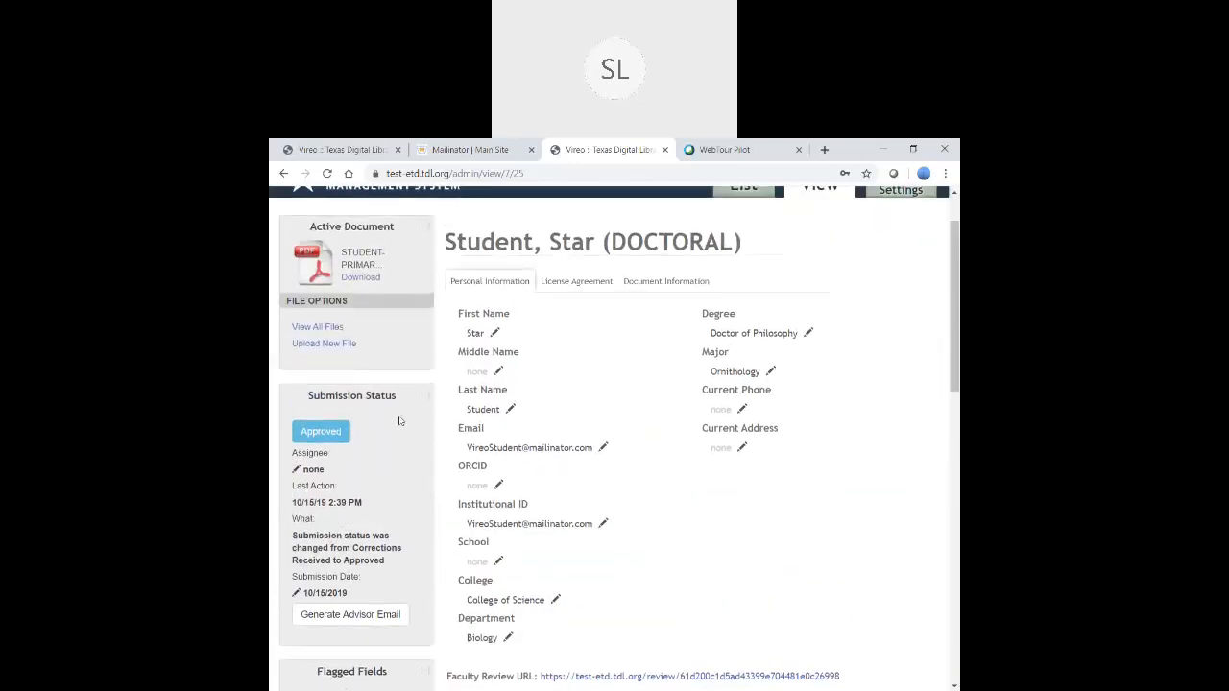
left_click(321, 431)
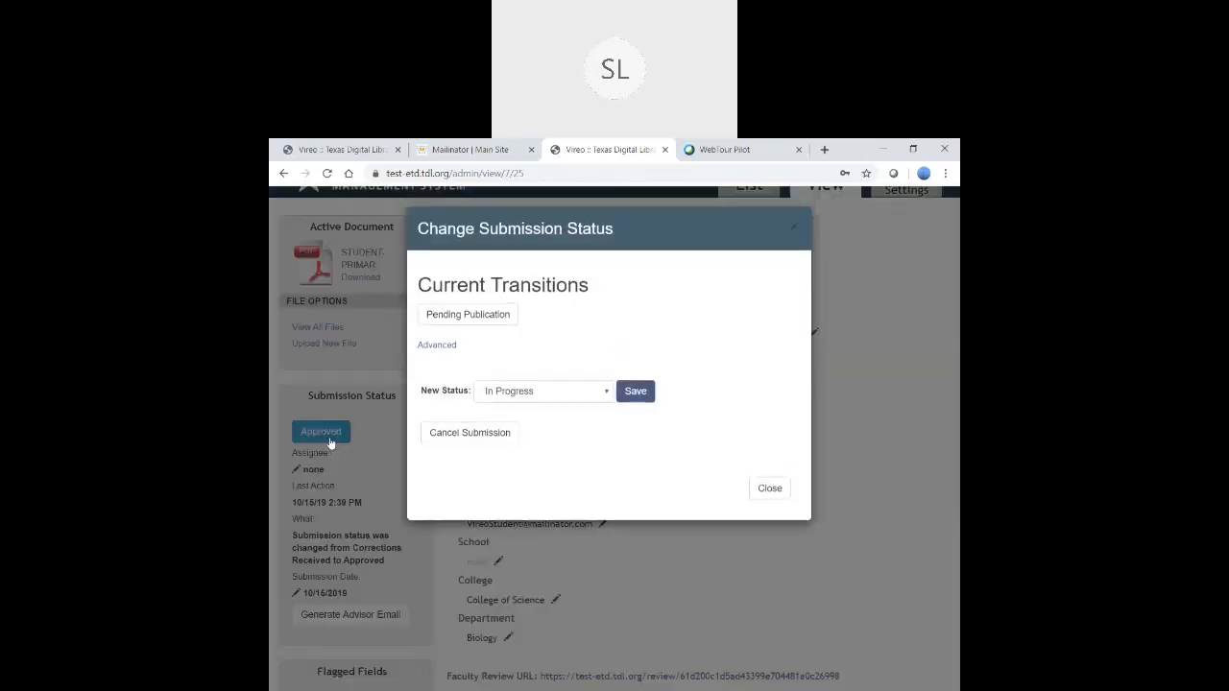
left_click(603, 396)
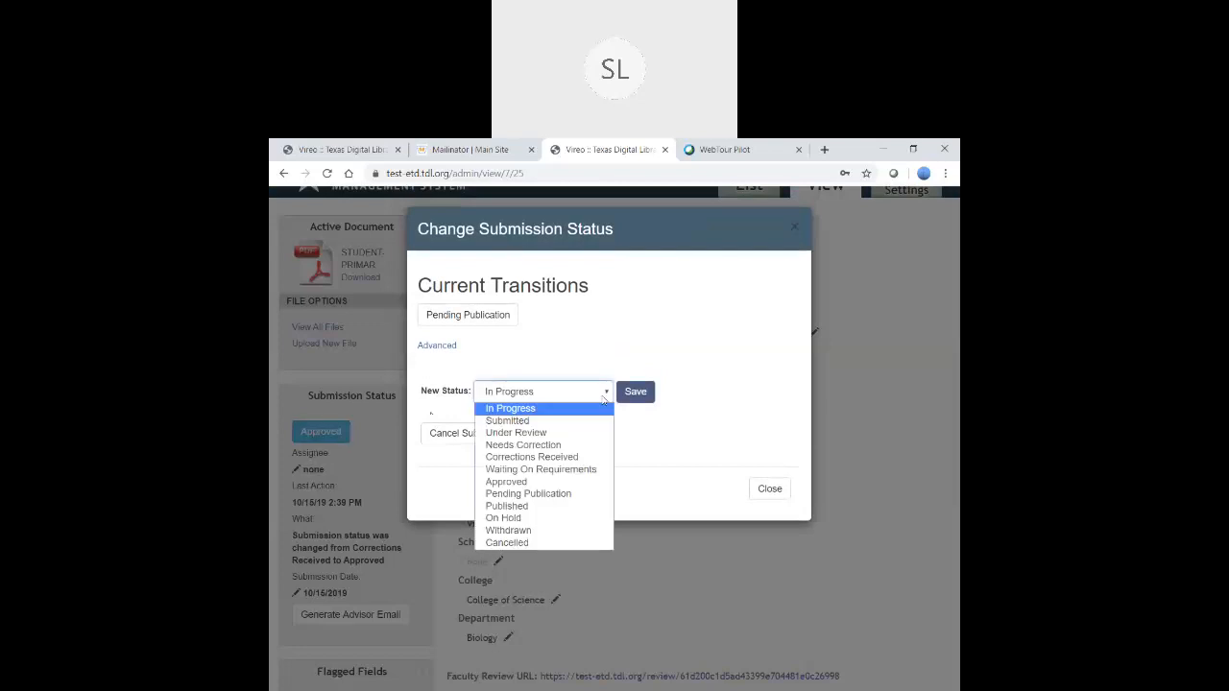
left_click(555, 496)
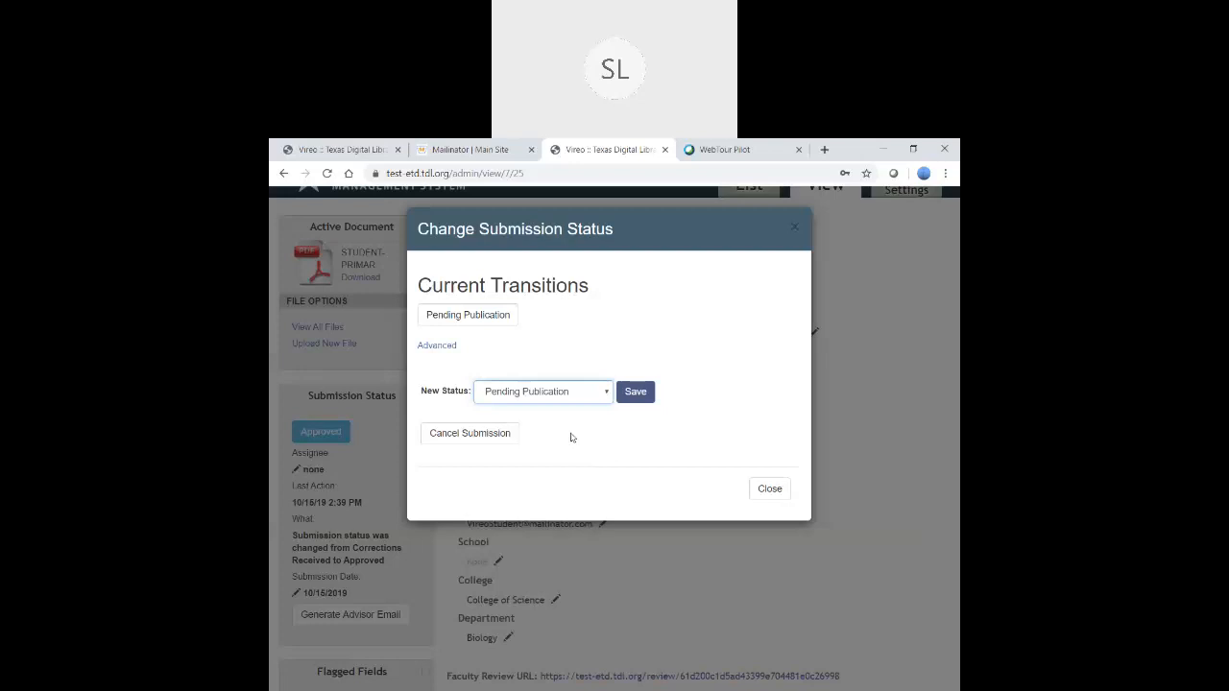
left_click(633, 394)
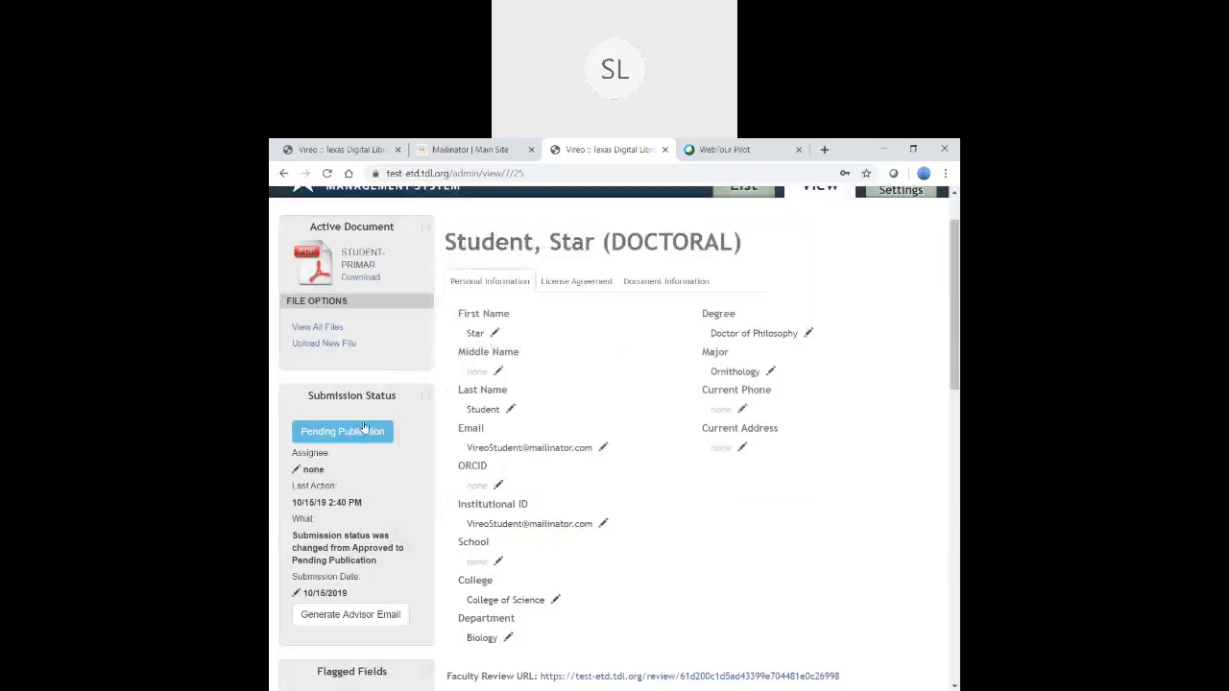
left_click(362, 438)
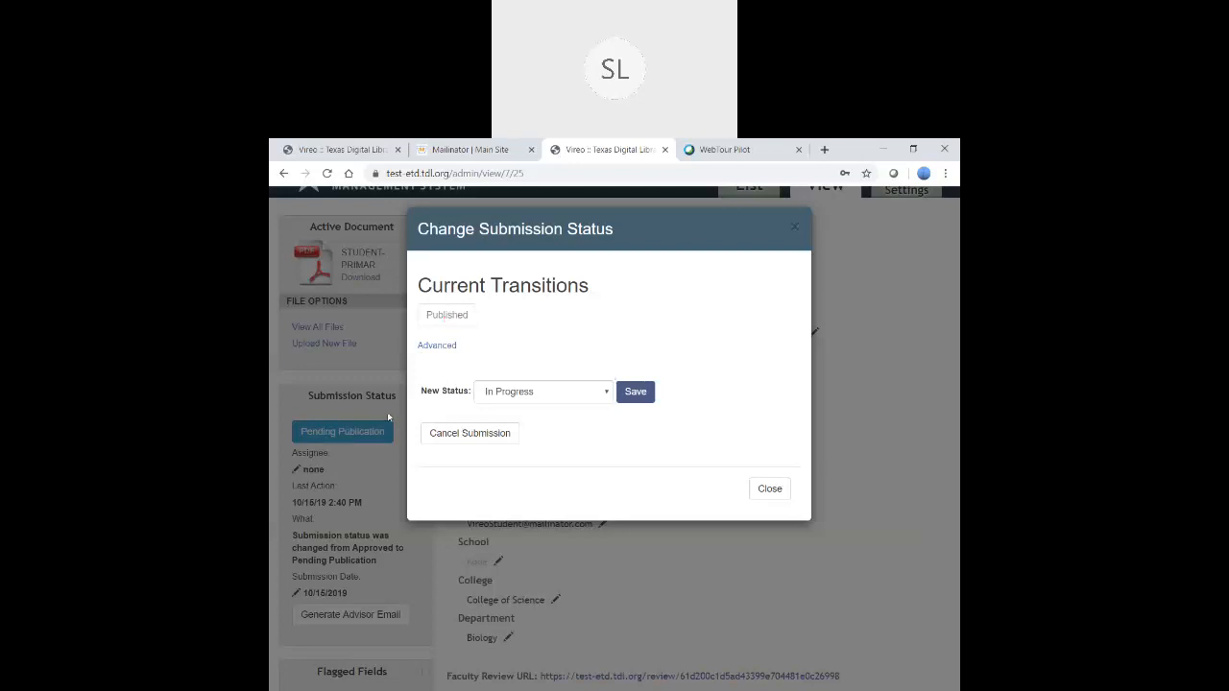
left_click(769, 489)
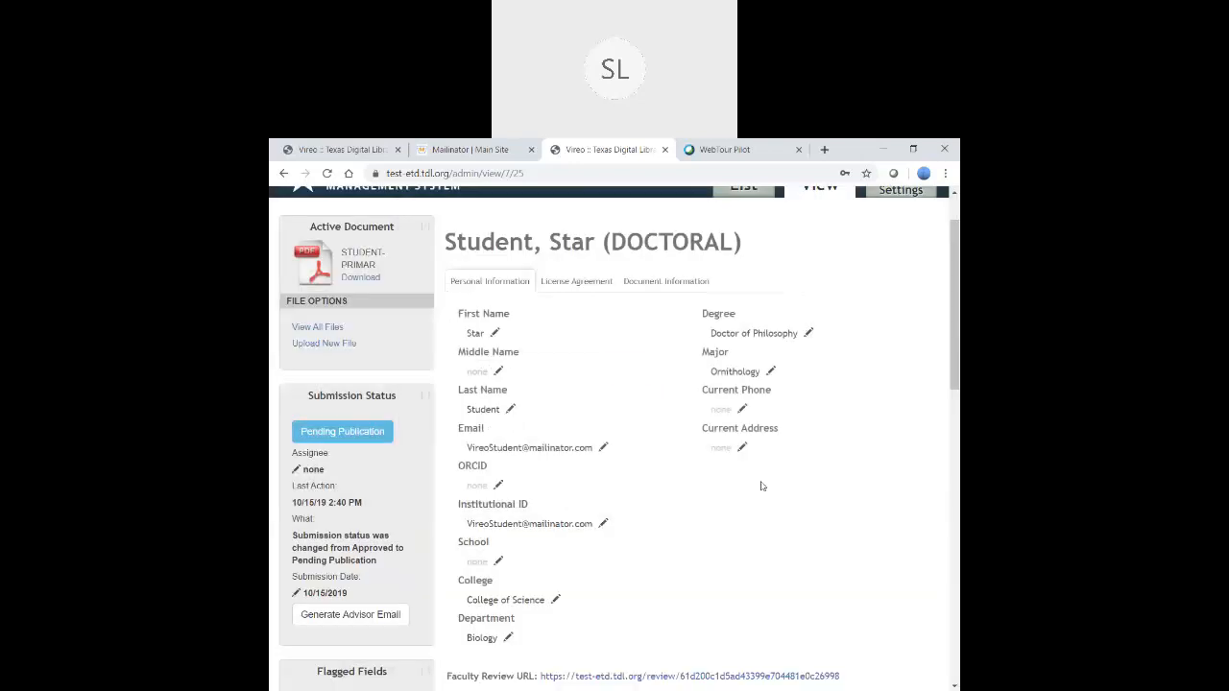
left_click(323, 437)
scroll(666, 483, "up", 1)
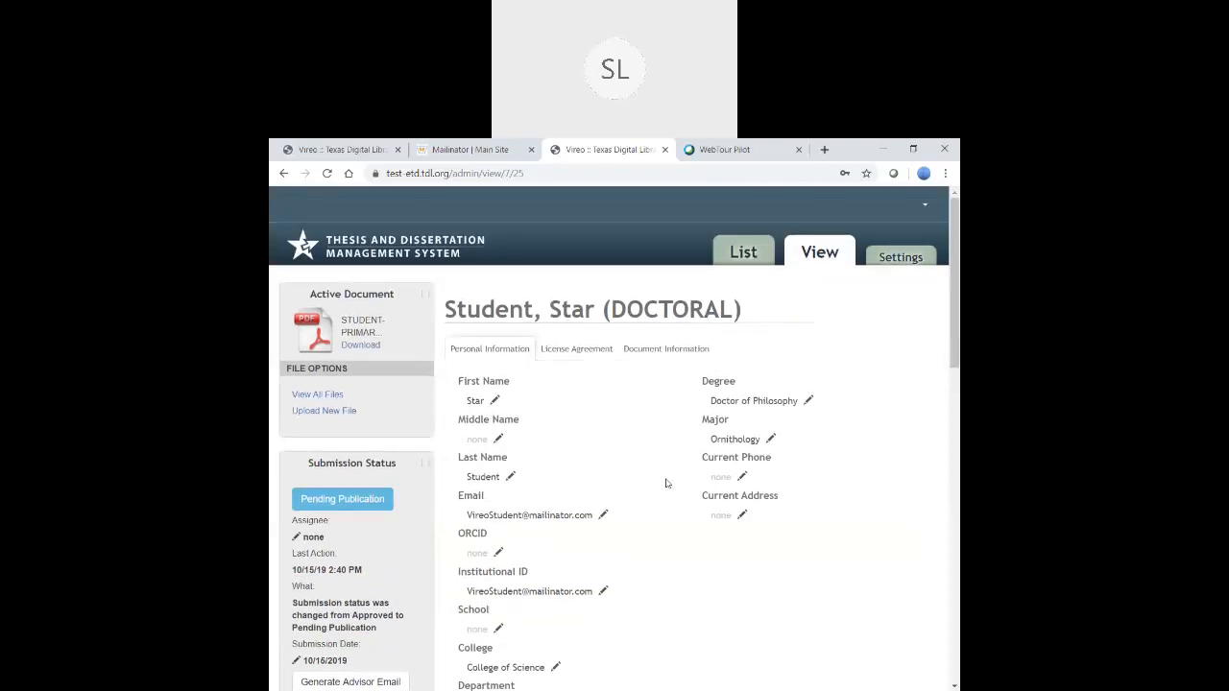
- Return to the admin ETD list and look over the submissions
left_click(743, 253)
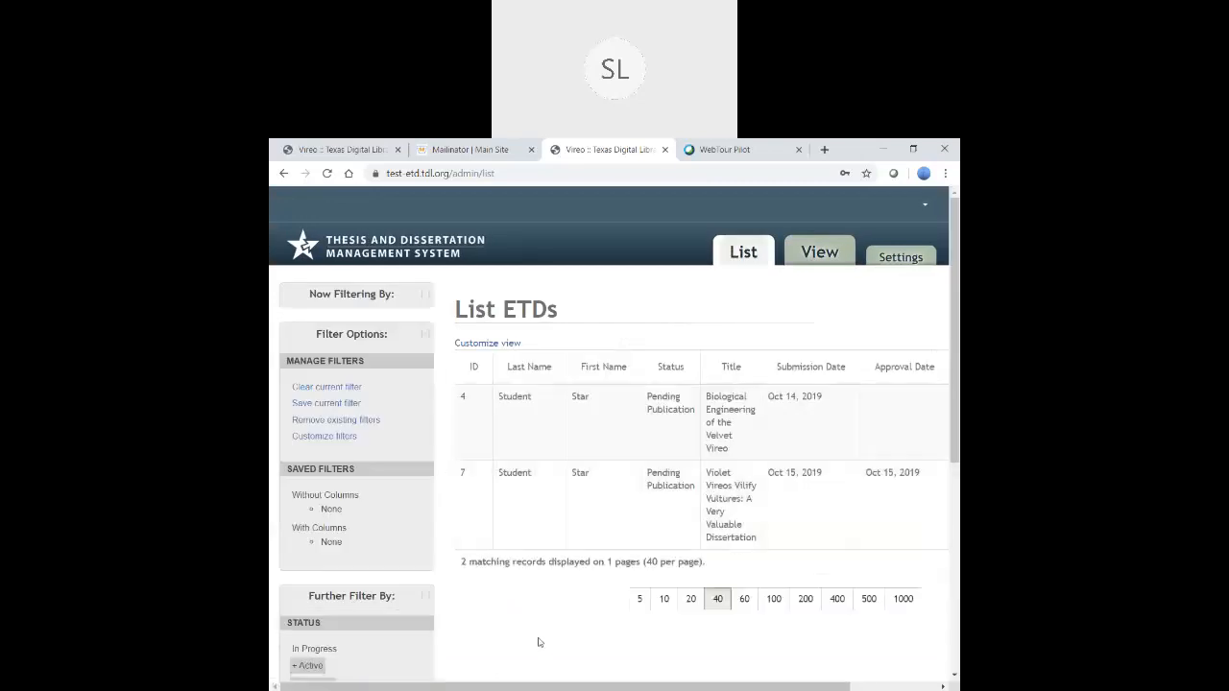
scroll(540, 641, "down", 1)
scroll(540, 639, "down", 1)
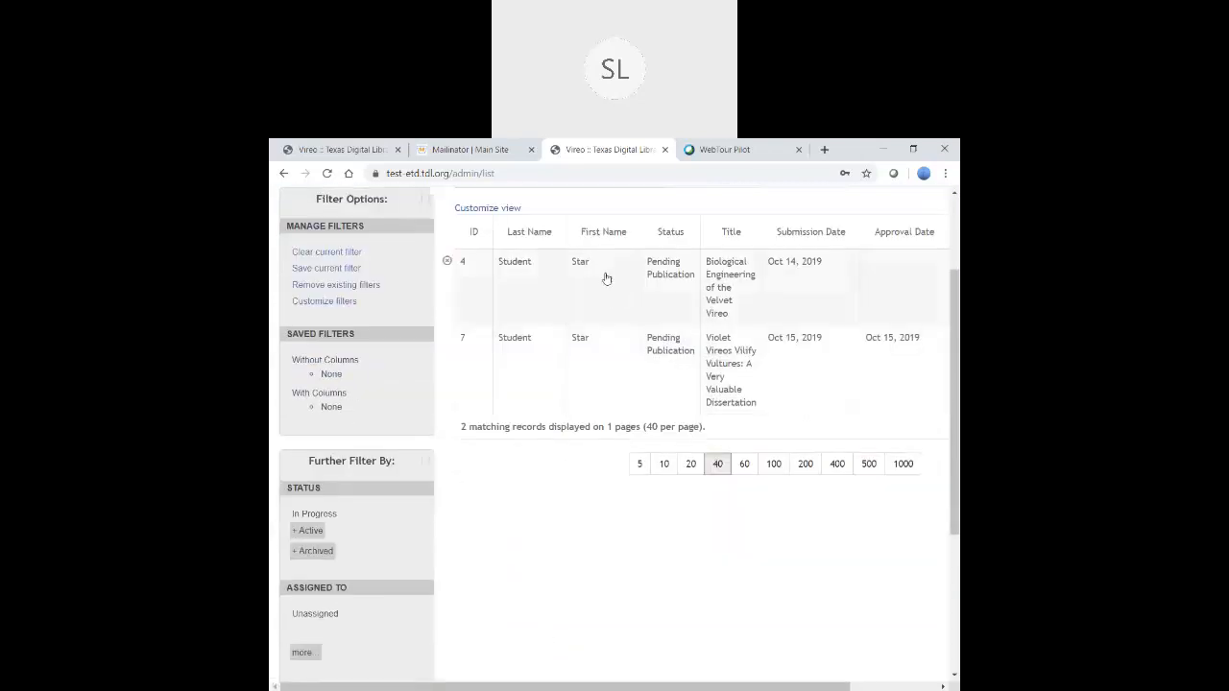
scroll(626, 631, "up", 1)
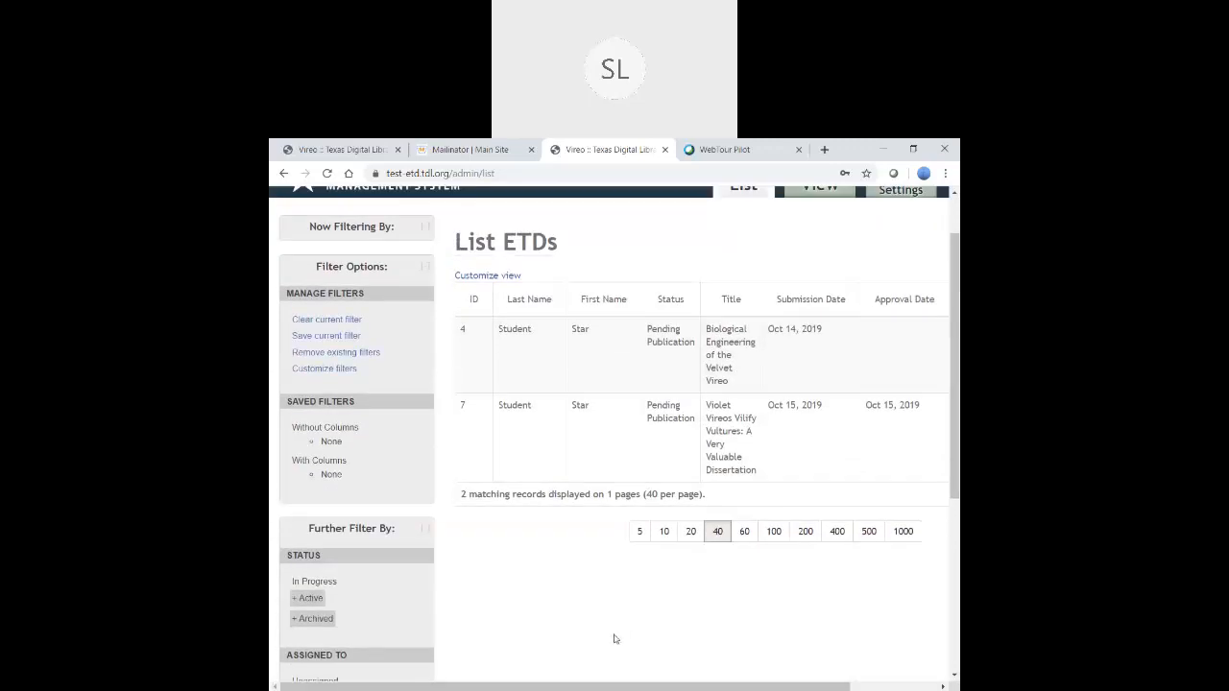
scroll(611, 641, "down", 1)
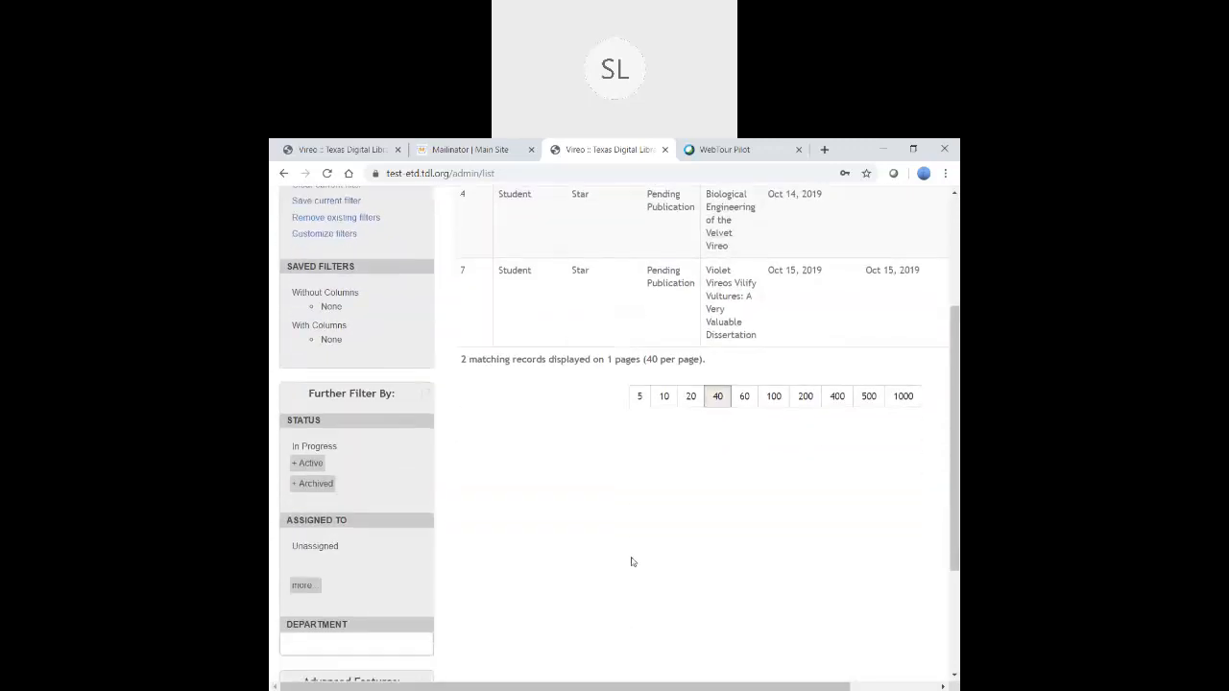
scroll(557, 555, "up", 1)
scroll(552, 555, "down", 1)
scroll(942, 493, "up", 1)
scroll(305, 375, "up", 1)
scroll(305, 374, "down", 3)
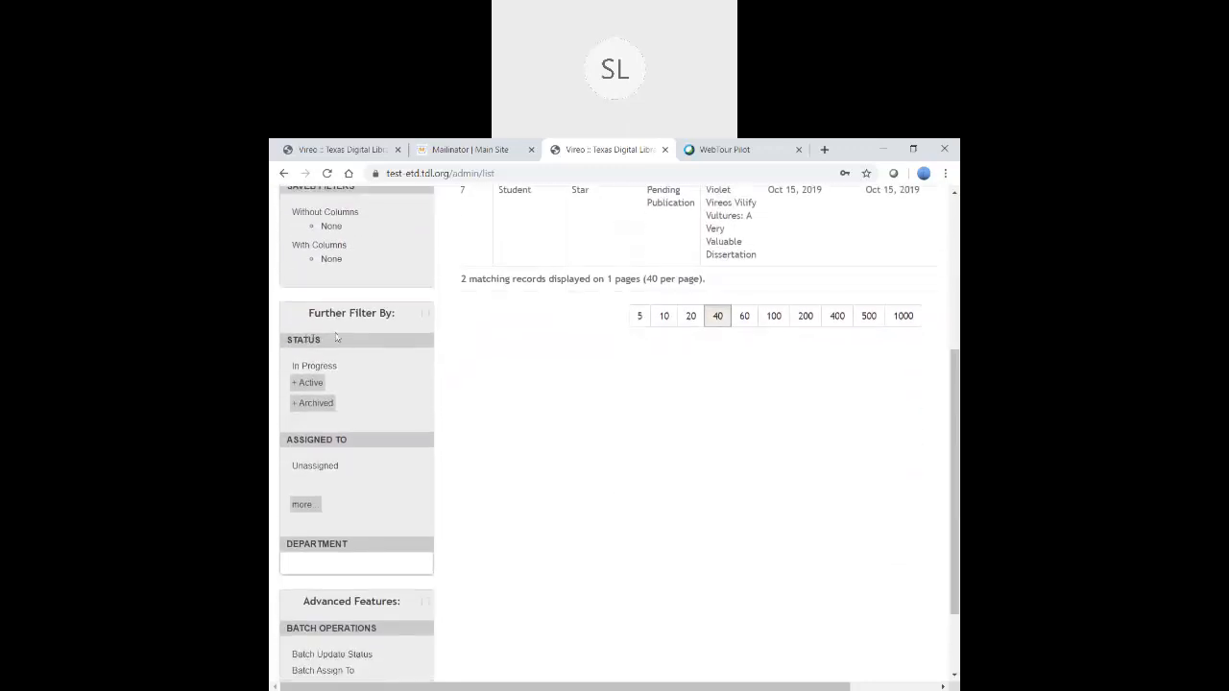
- Expand the Active and Archived status groups and filter by Pending Publication
left_click(295, 386)
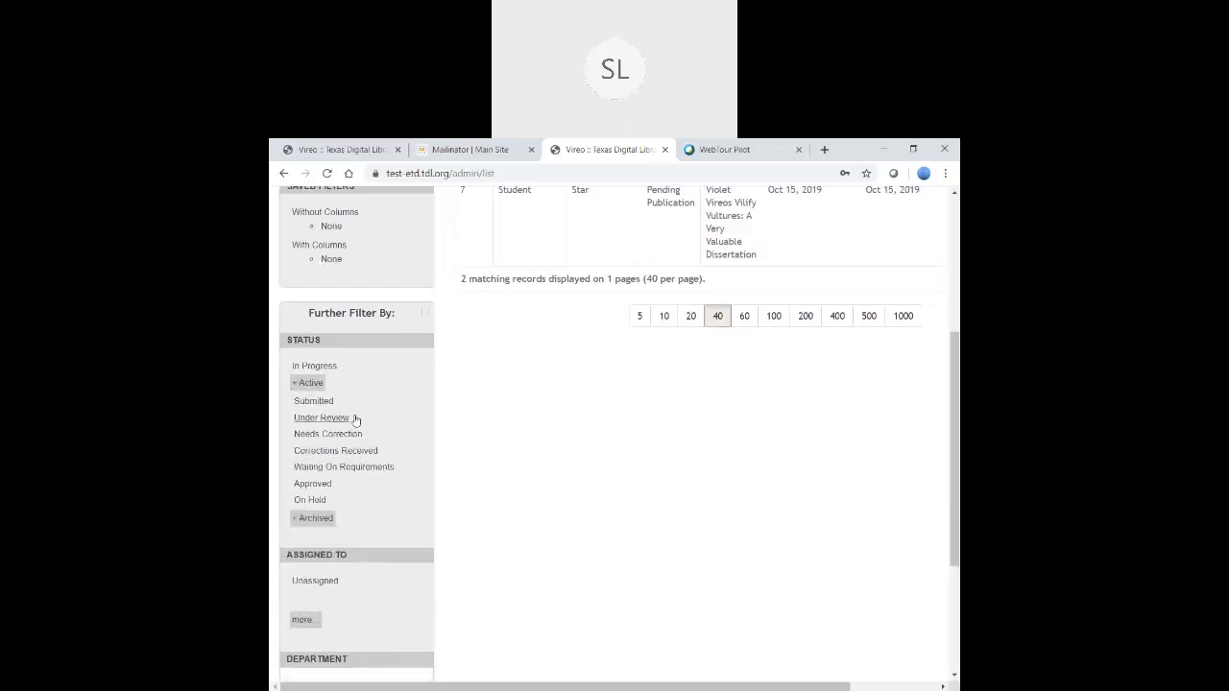
left_click(309, 519)
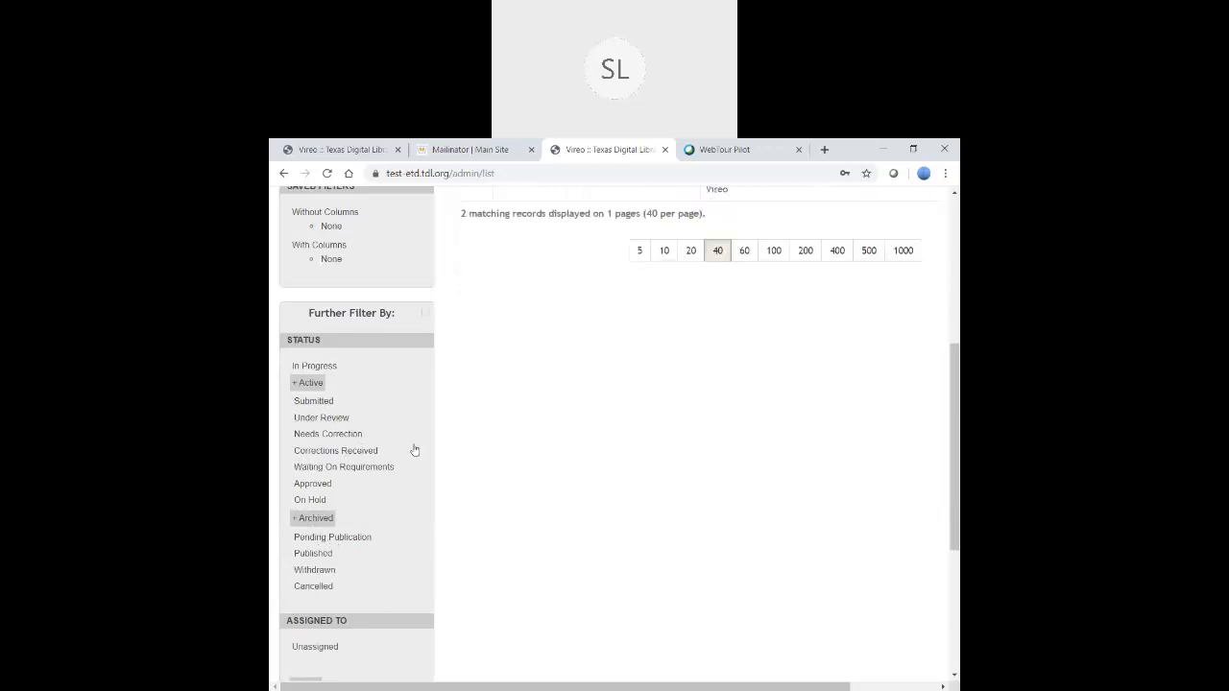
left_click(332, 537)
scroll(423, 450, "up", 1)
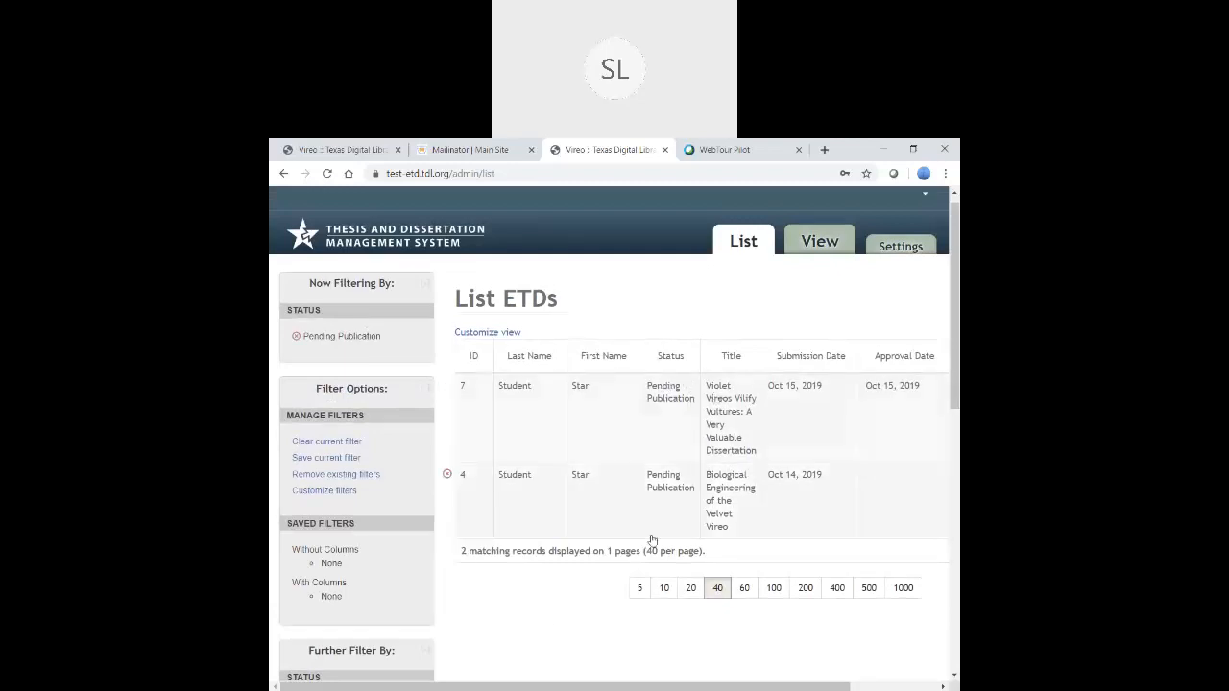
- Remove Pending Publication from Now Filtering By and review the unfiltered ETD list
scroll(637, 247, "down", 1)
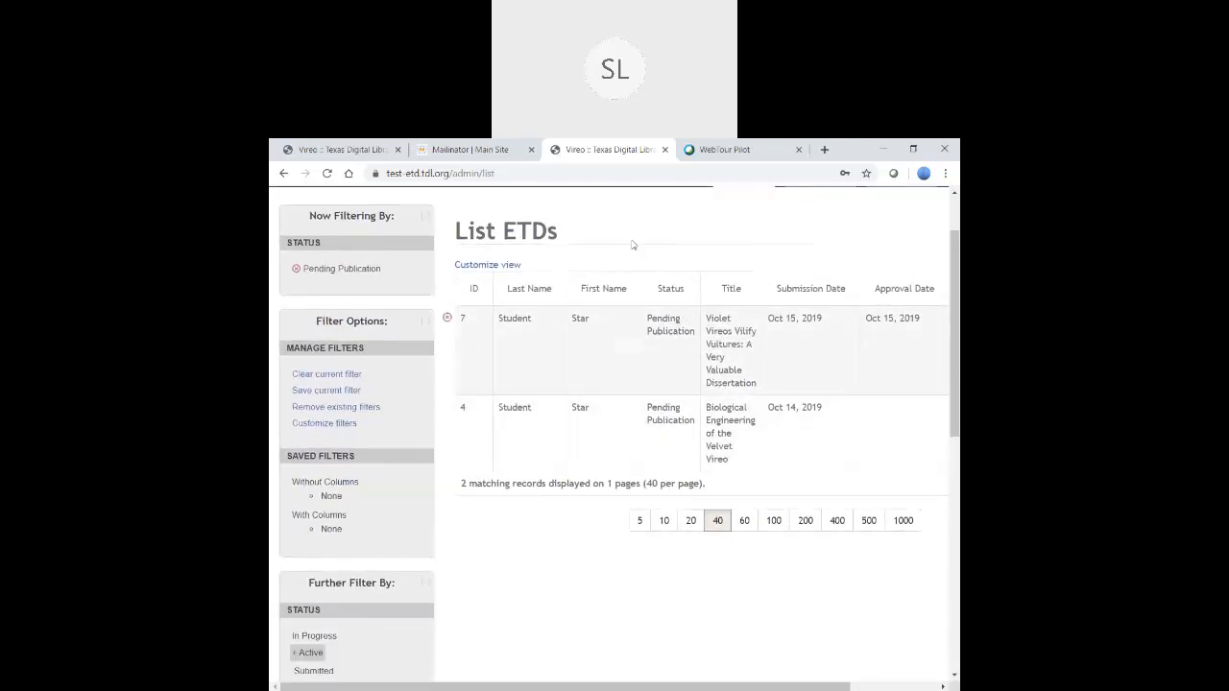
left_click(297, 269)
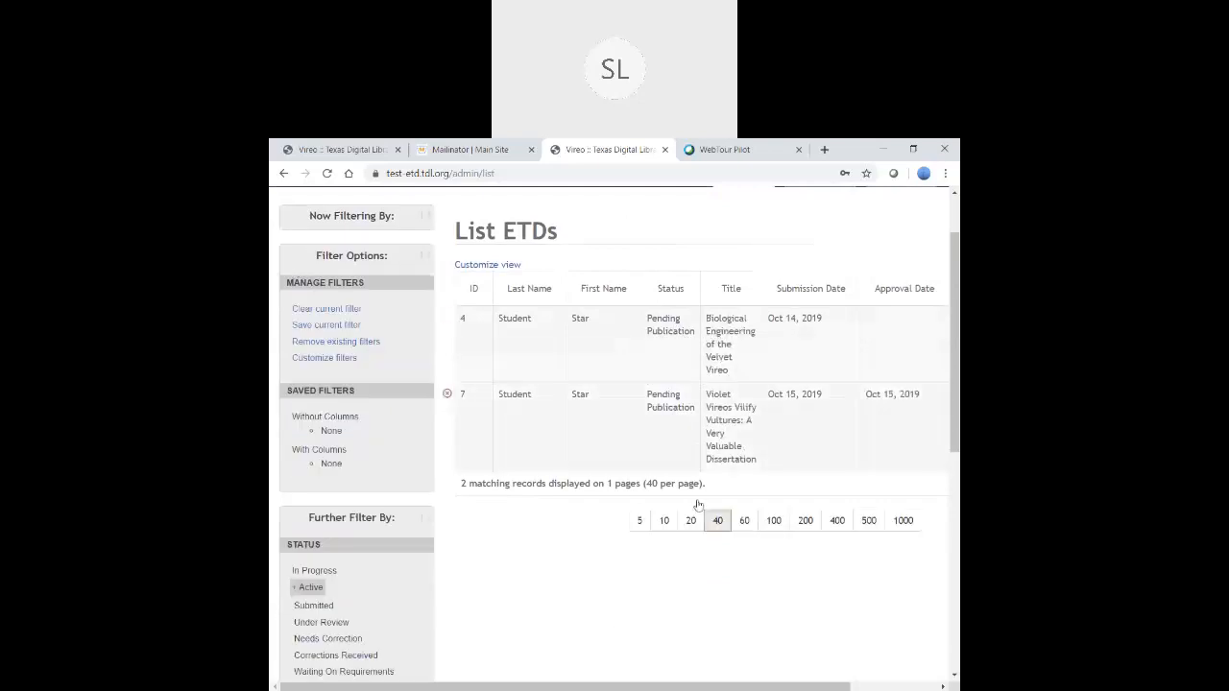
scroll(538, 607, "down", 3)
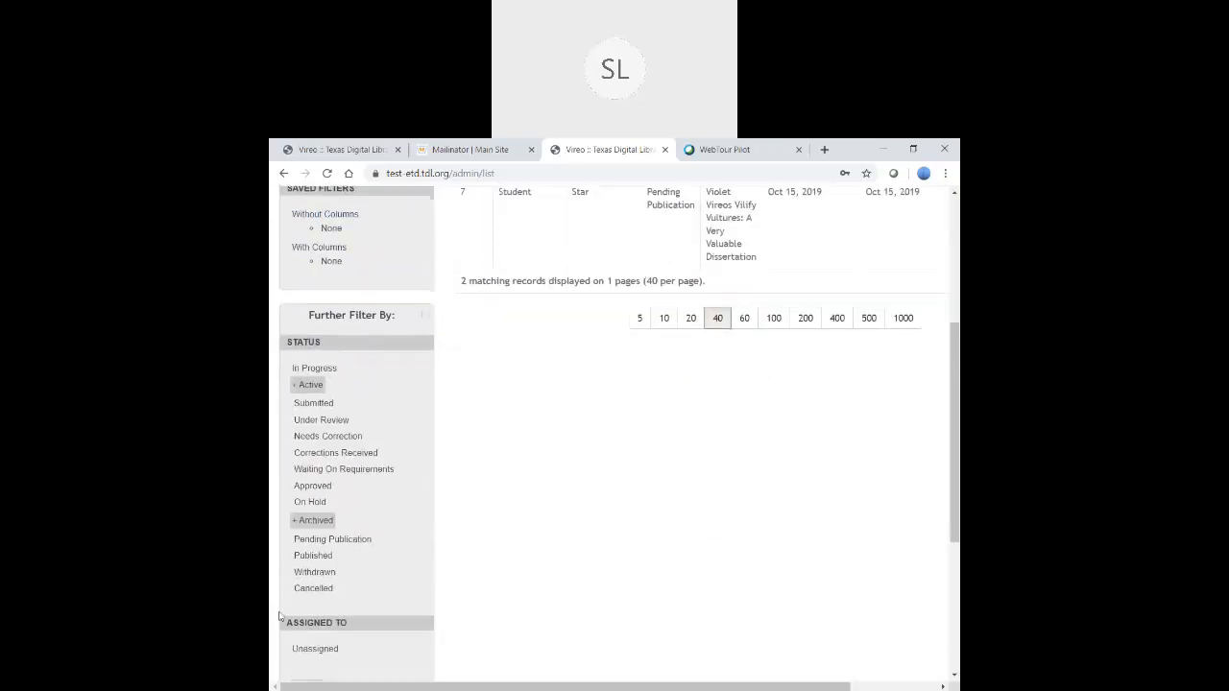
scroll(434, 559, "down", 3)
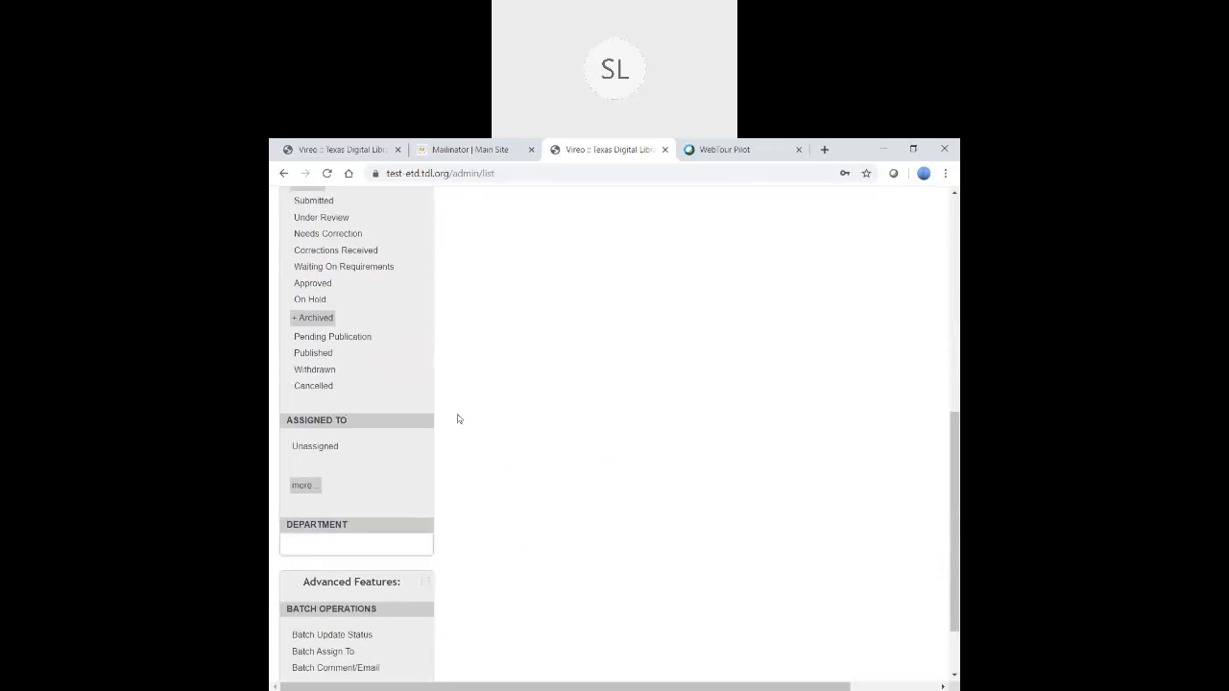
scroll(500, 446, "up", 6)
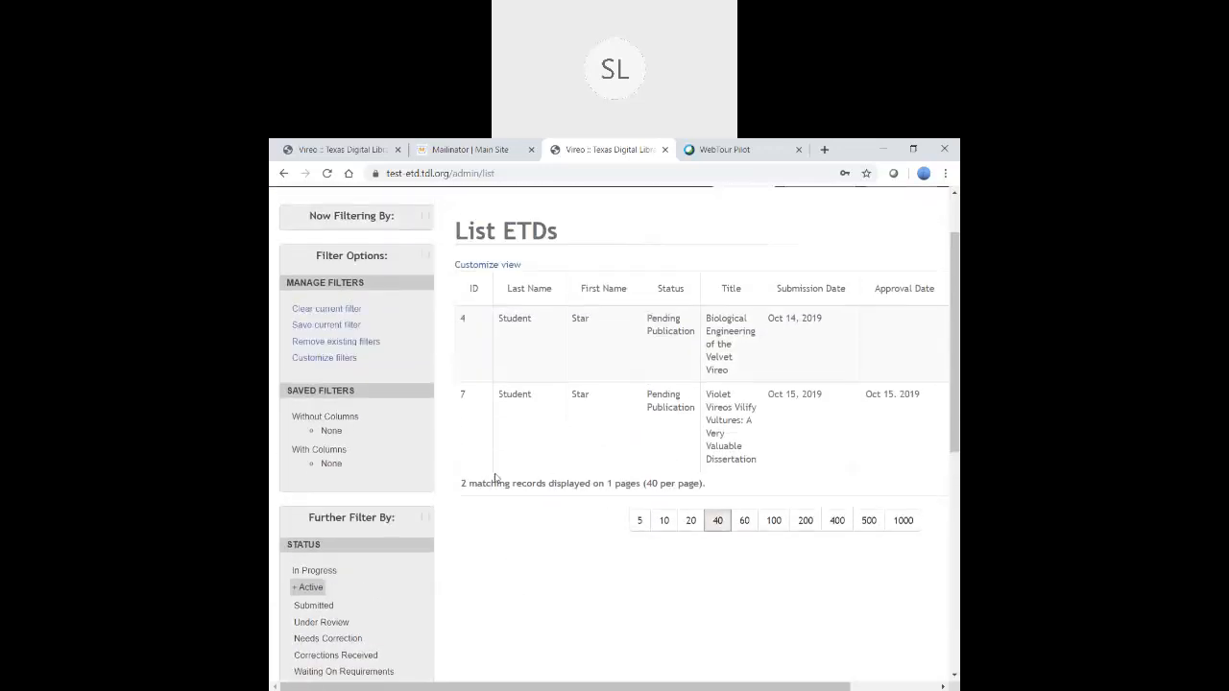
scroll(495, 477, "up", 1)
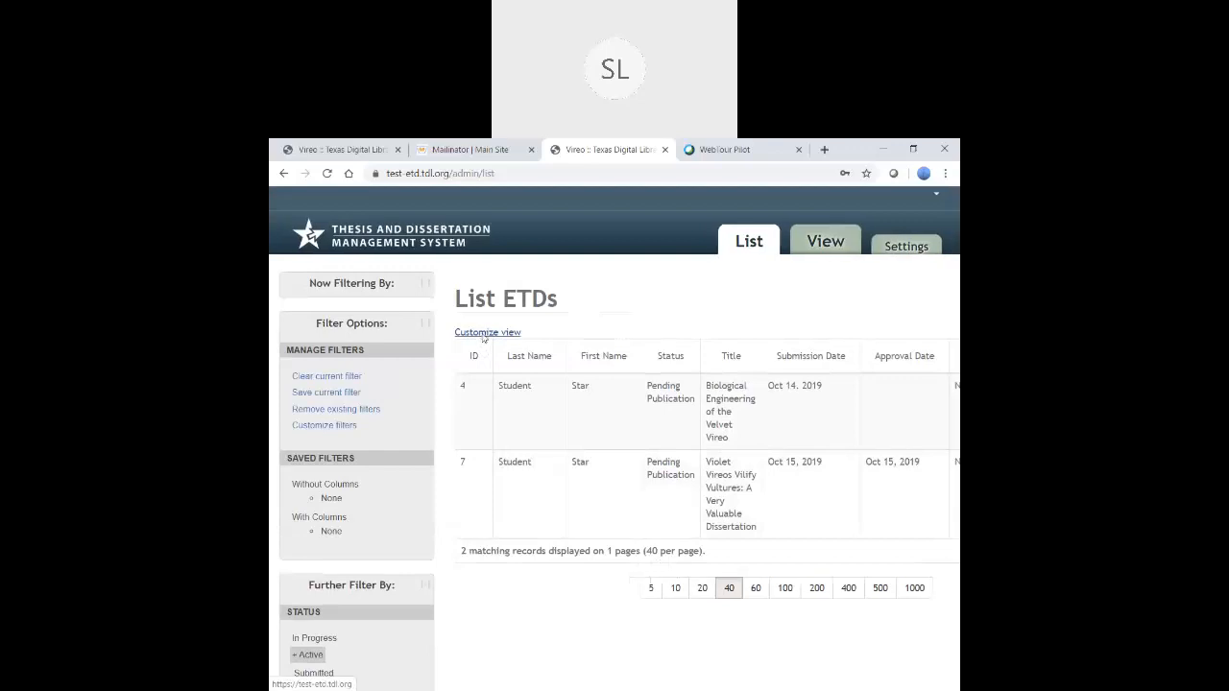
left_click(484, 333)
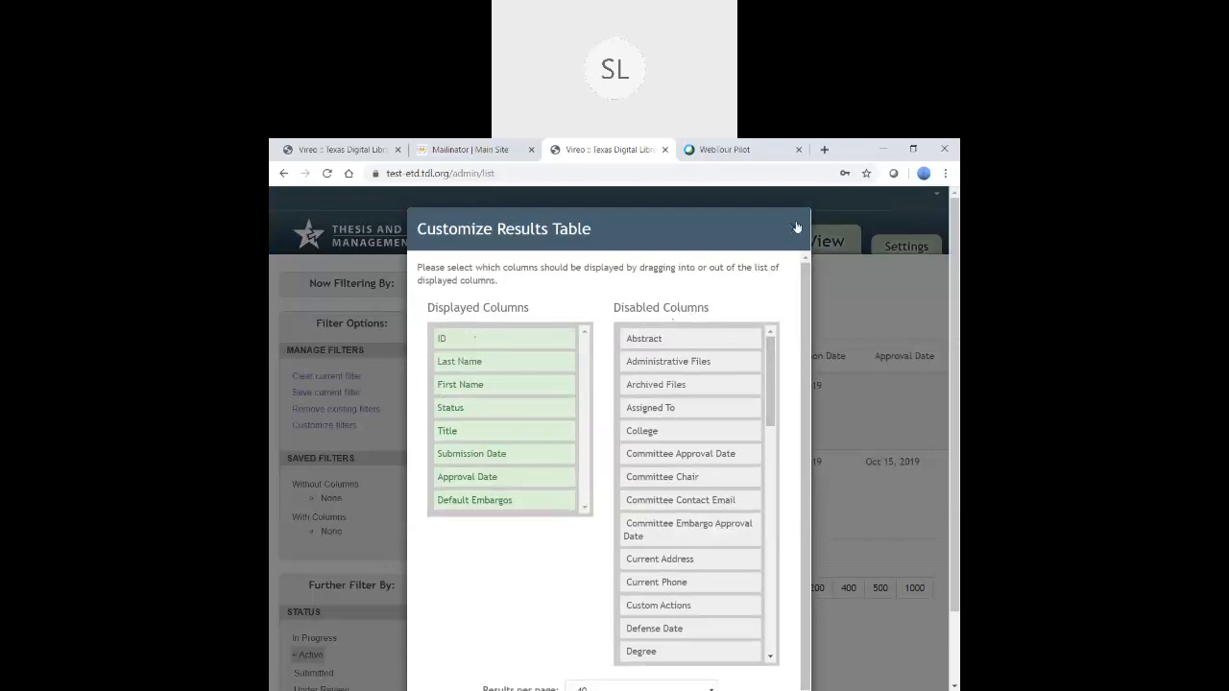
left_click(796, 229)
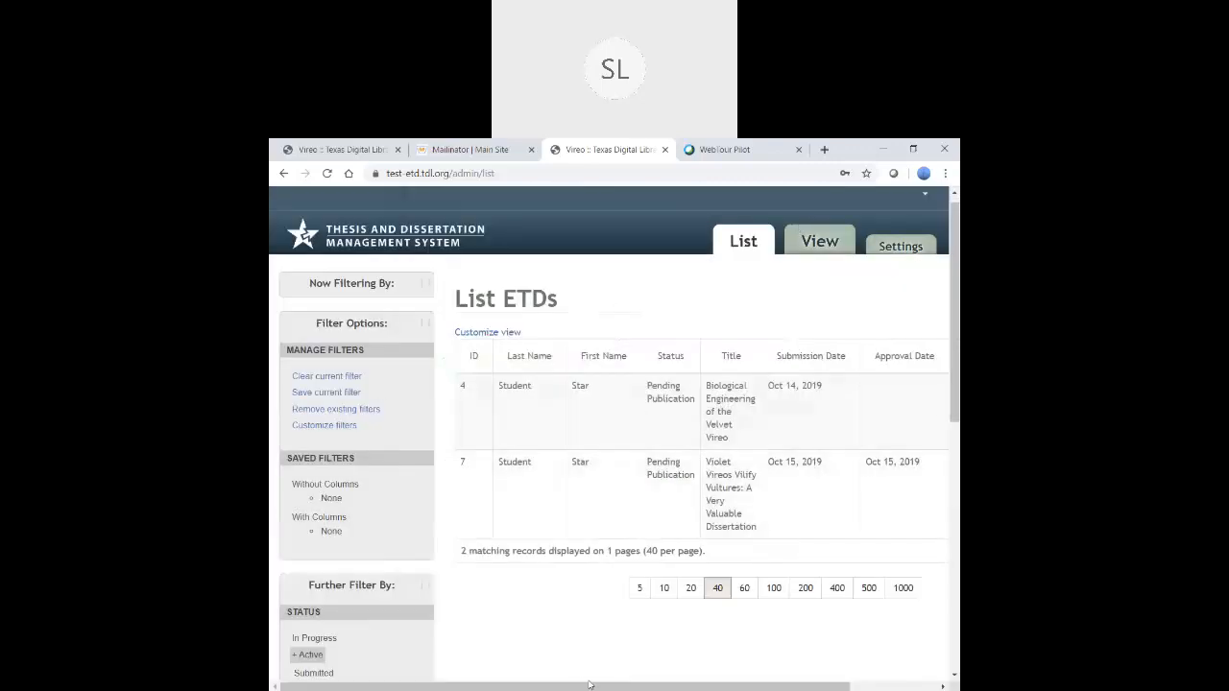
left_click_drag(612, 688, 550, 686)
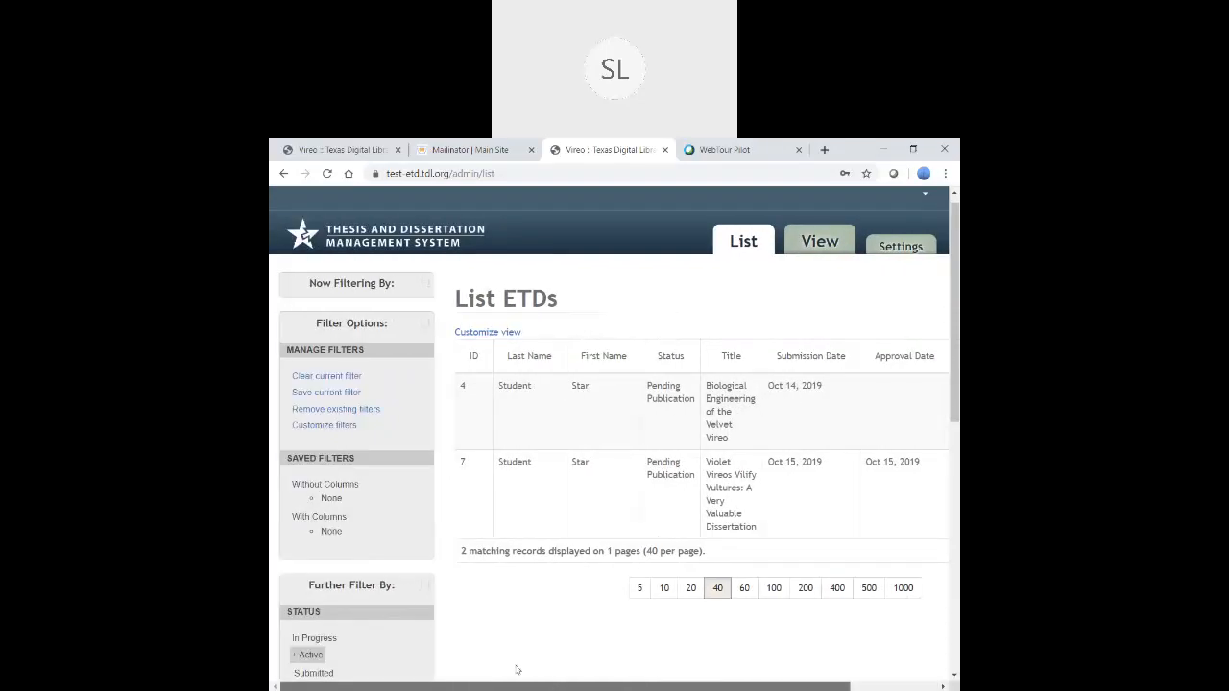
scroll(423, 603, "down", 3)
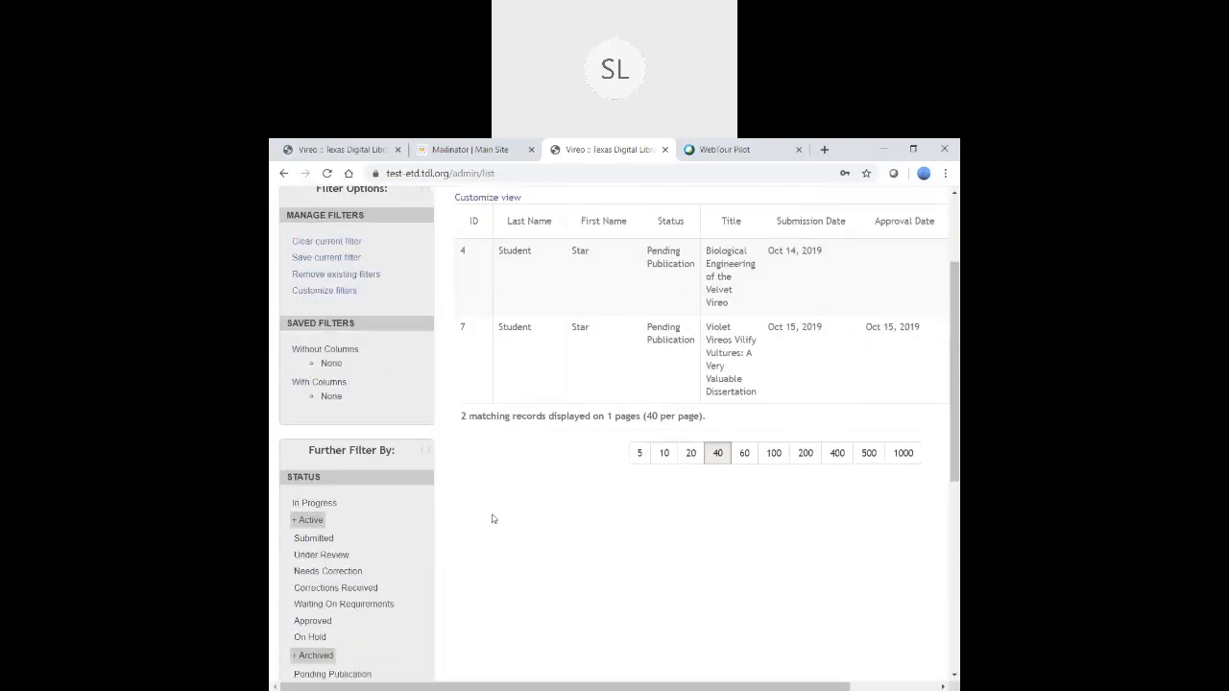
scroll(492, 519, "down", 9)
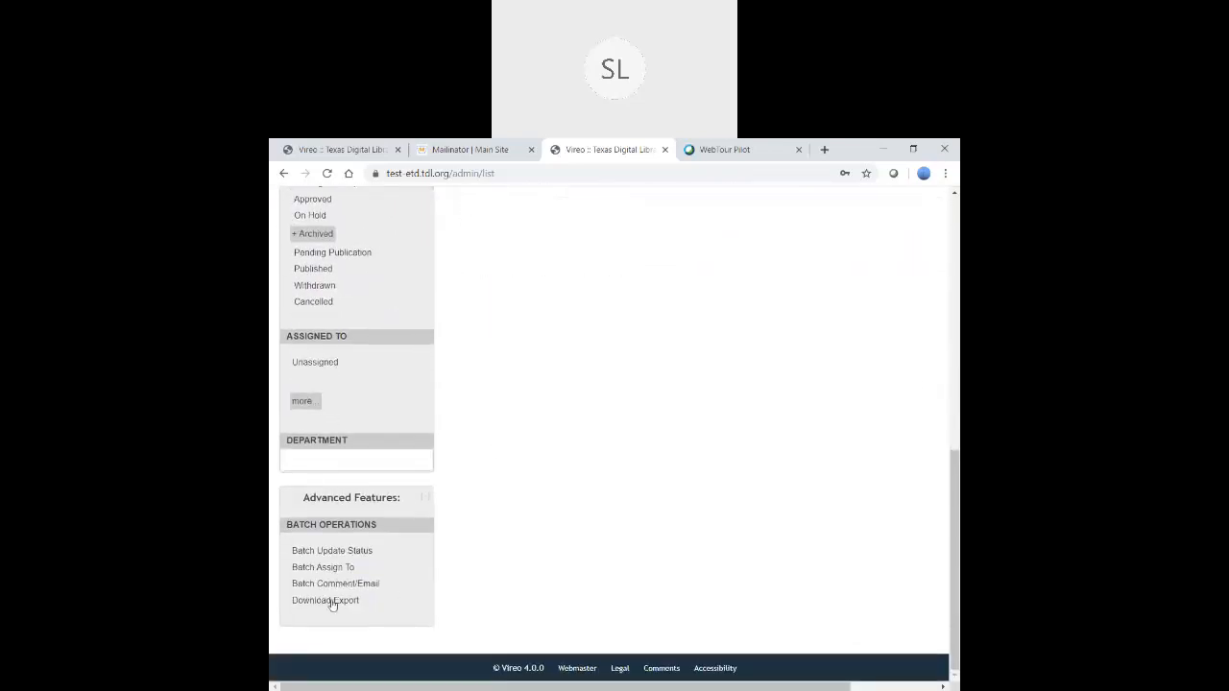
left_click(331, 600)
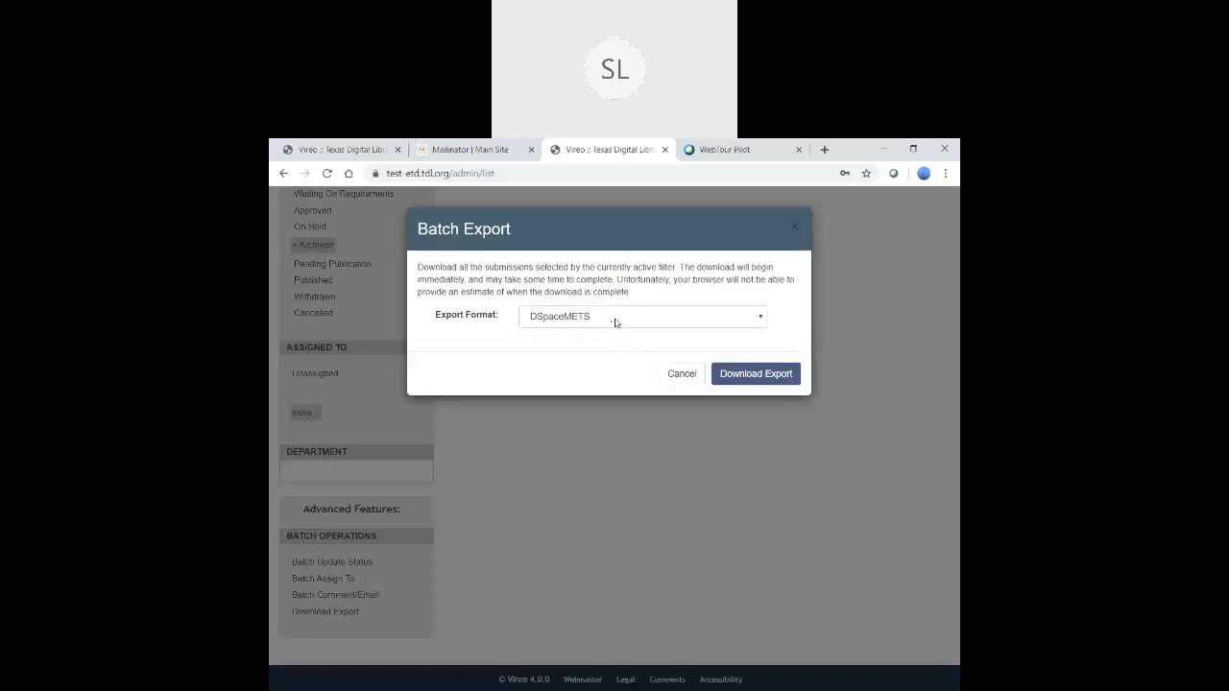
left_click(616, 323)
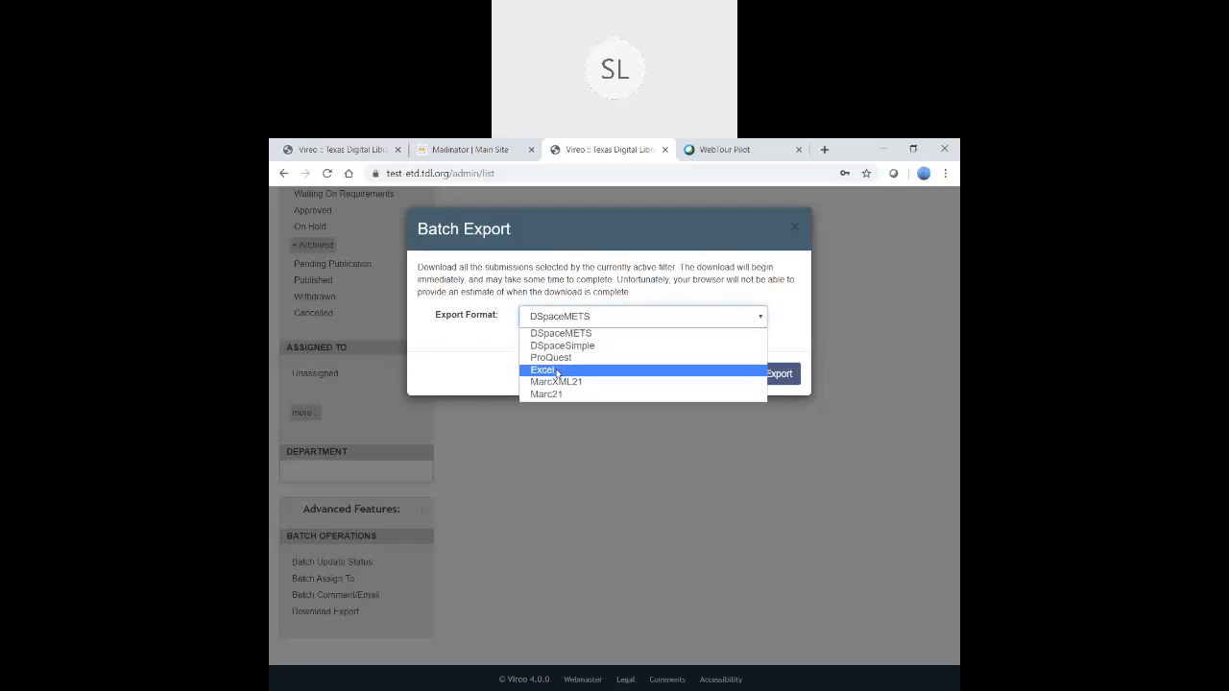
left_click(758, 446)
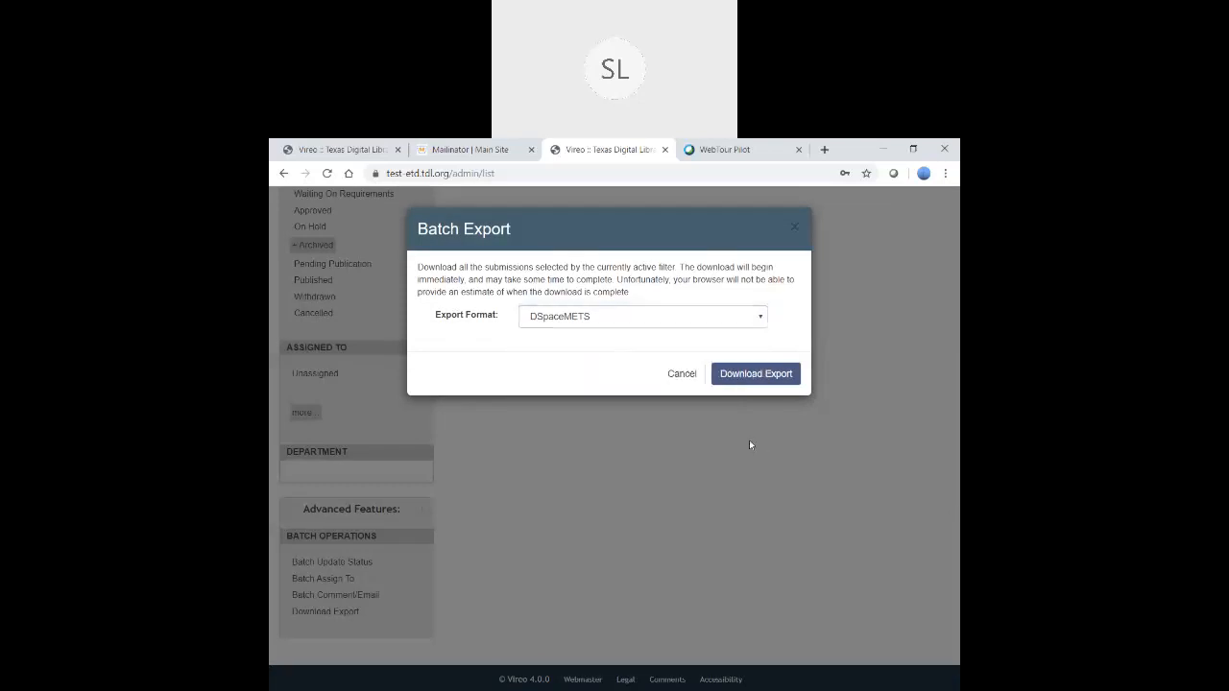
left_click(593, 321)
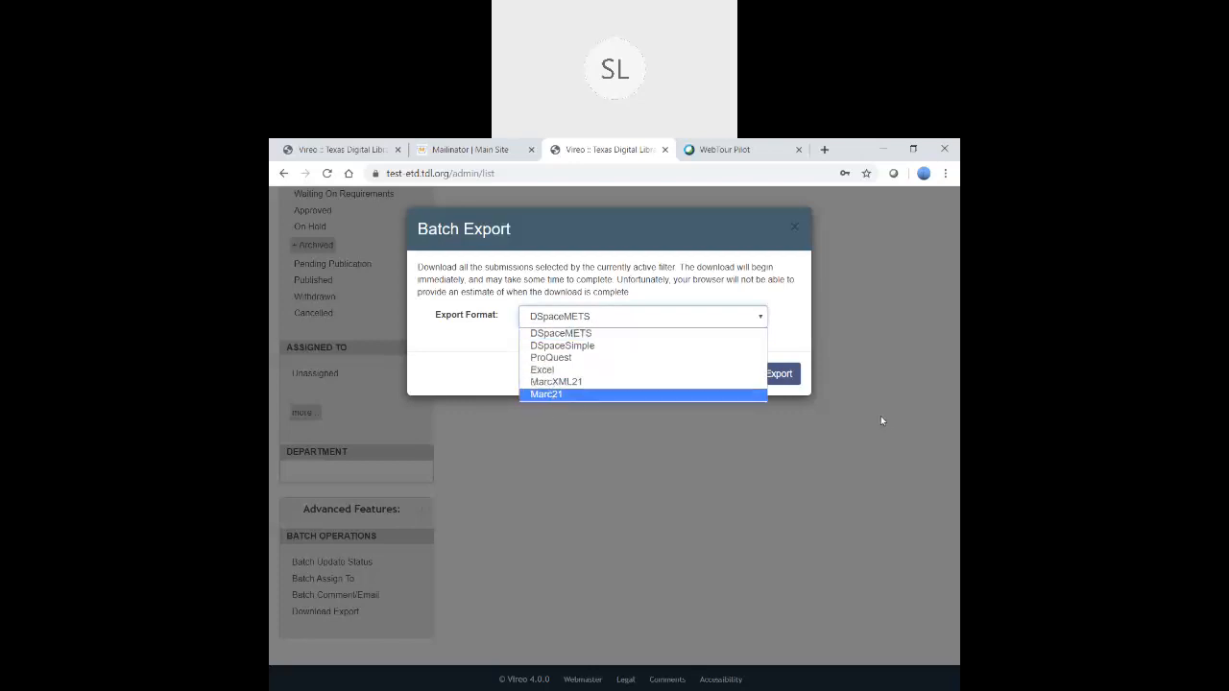
left_click(819, 452)
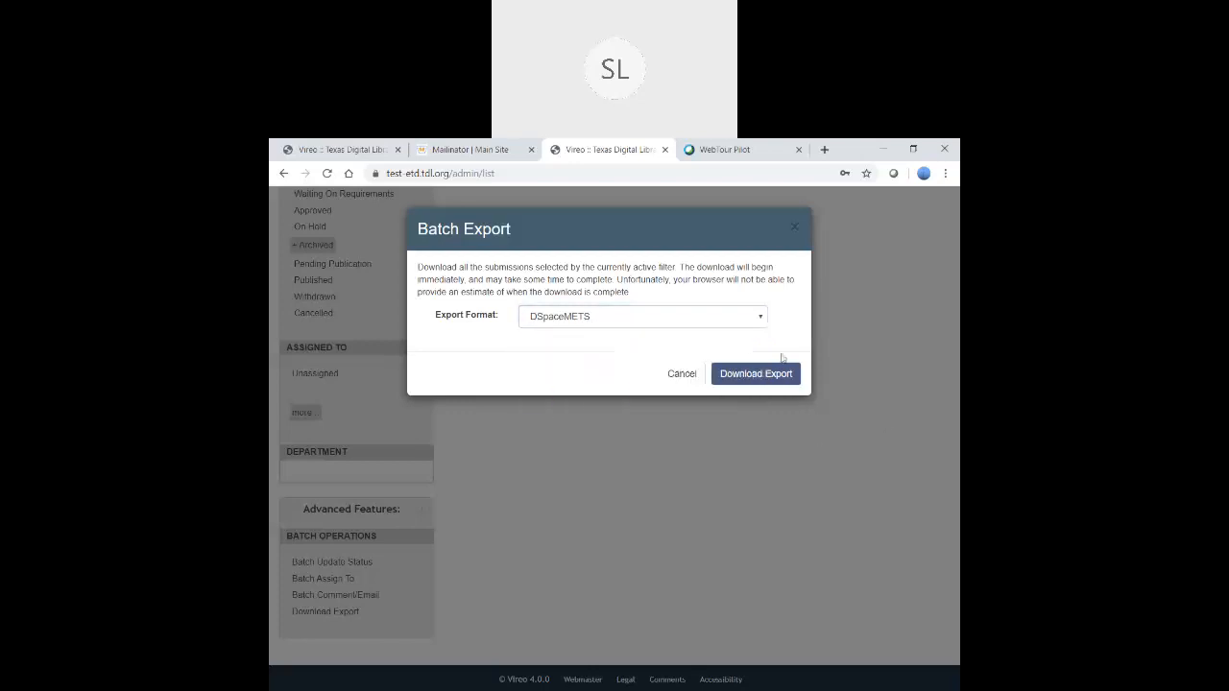
left_click(793, 227)
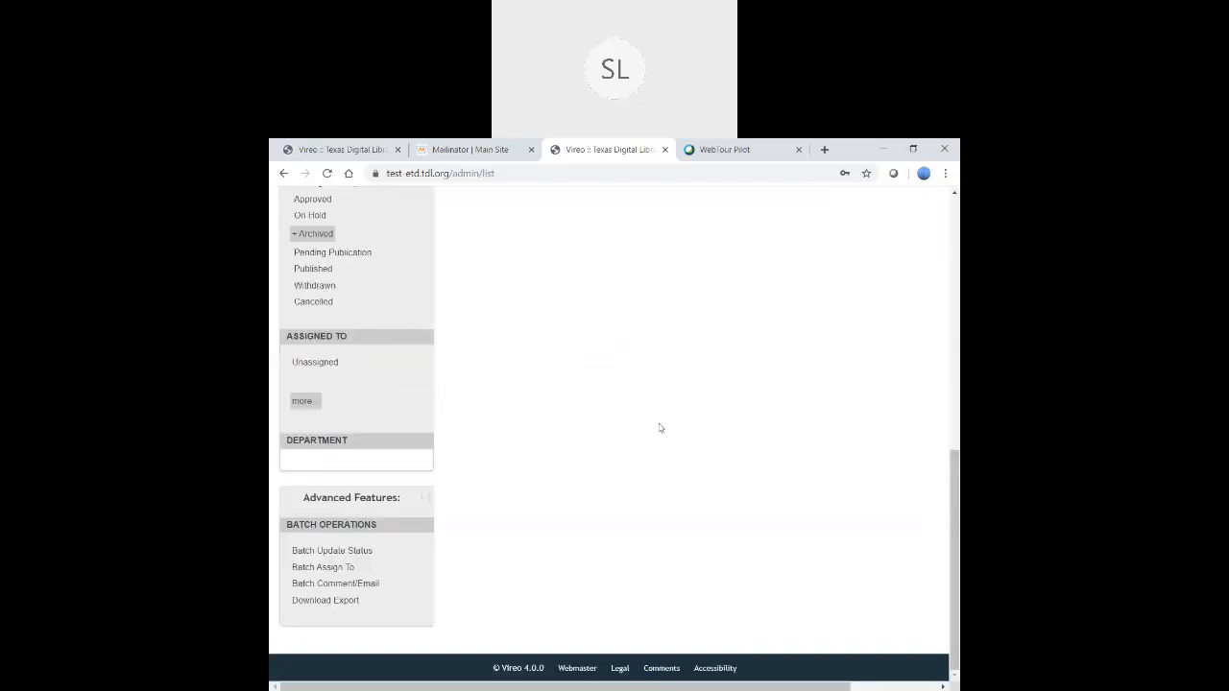